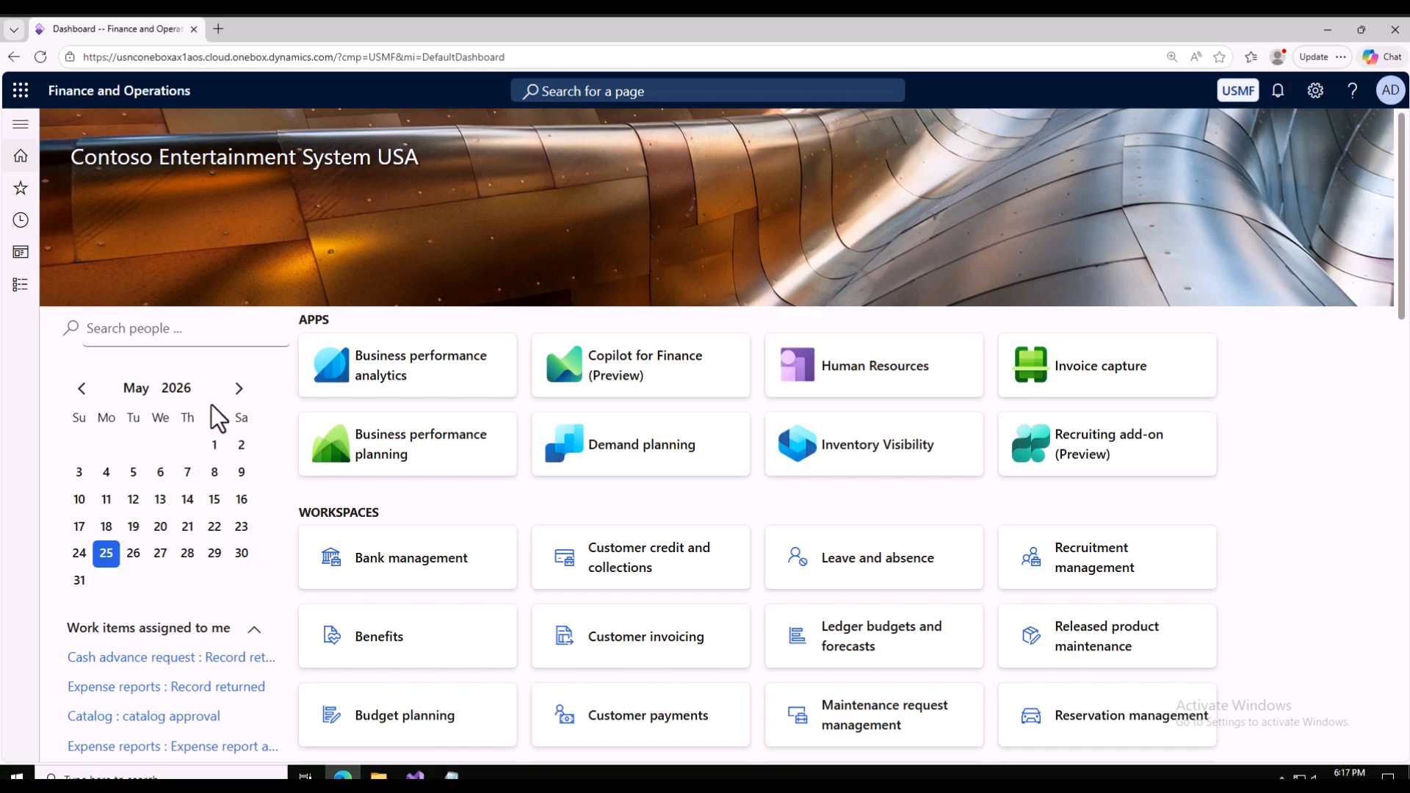
Open the list of all requests for quotations in the Procurement and sourcing module and start a new request.
{"action": "left_click", "coordinate": [21, 286]}
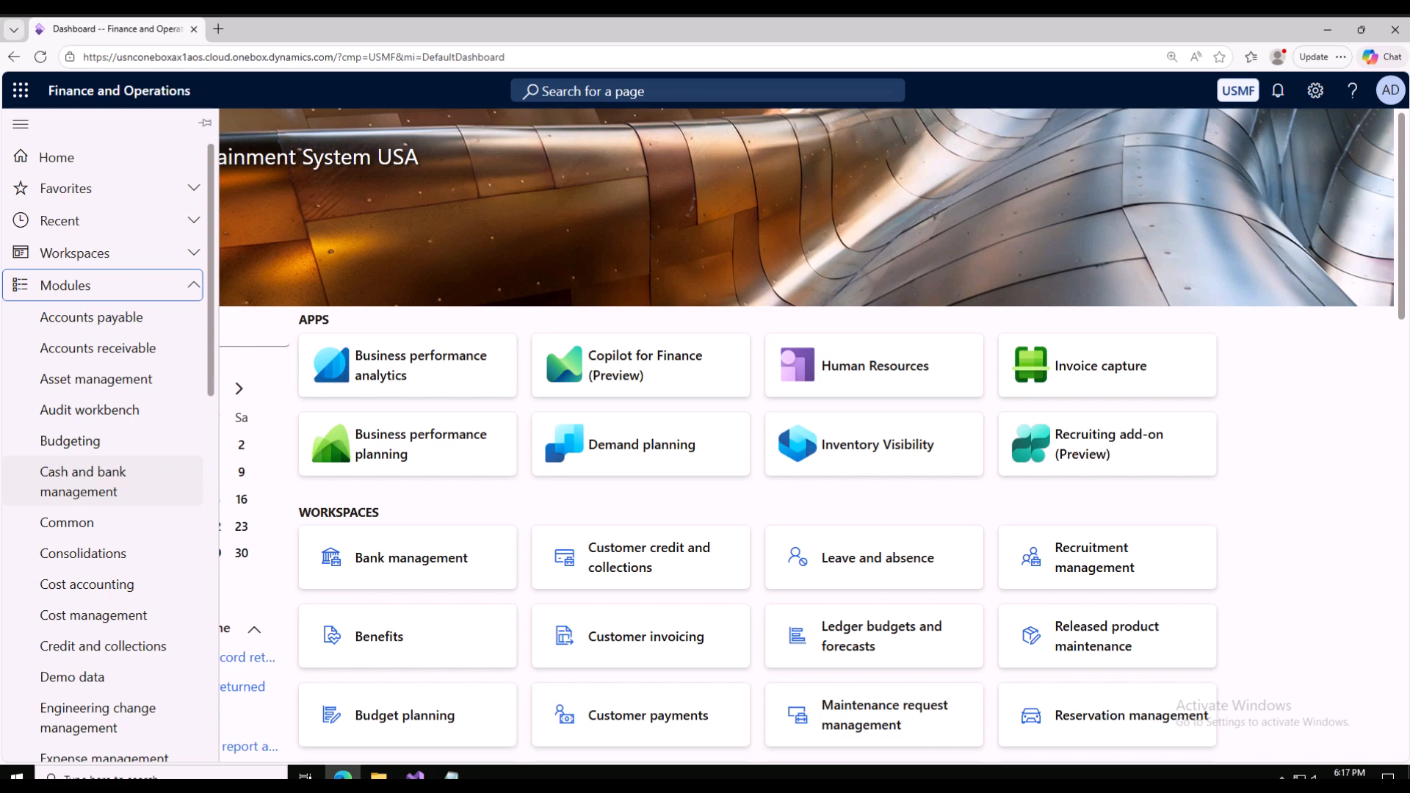
{"action": "scroll", "coordinate": [95, 557], "scroll_direction": "down", "scroll_amount": 10}
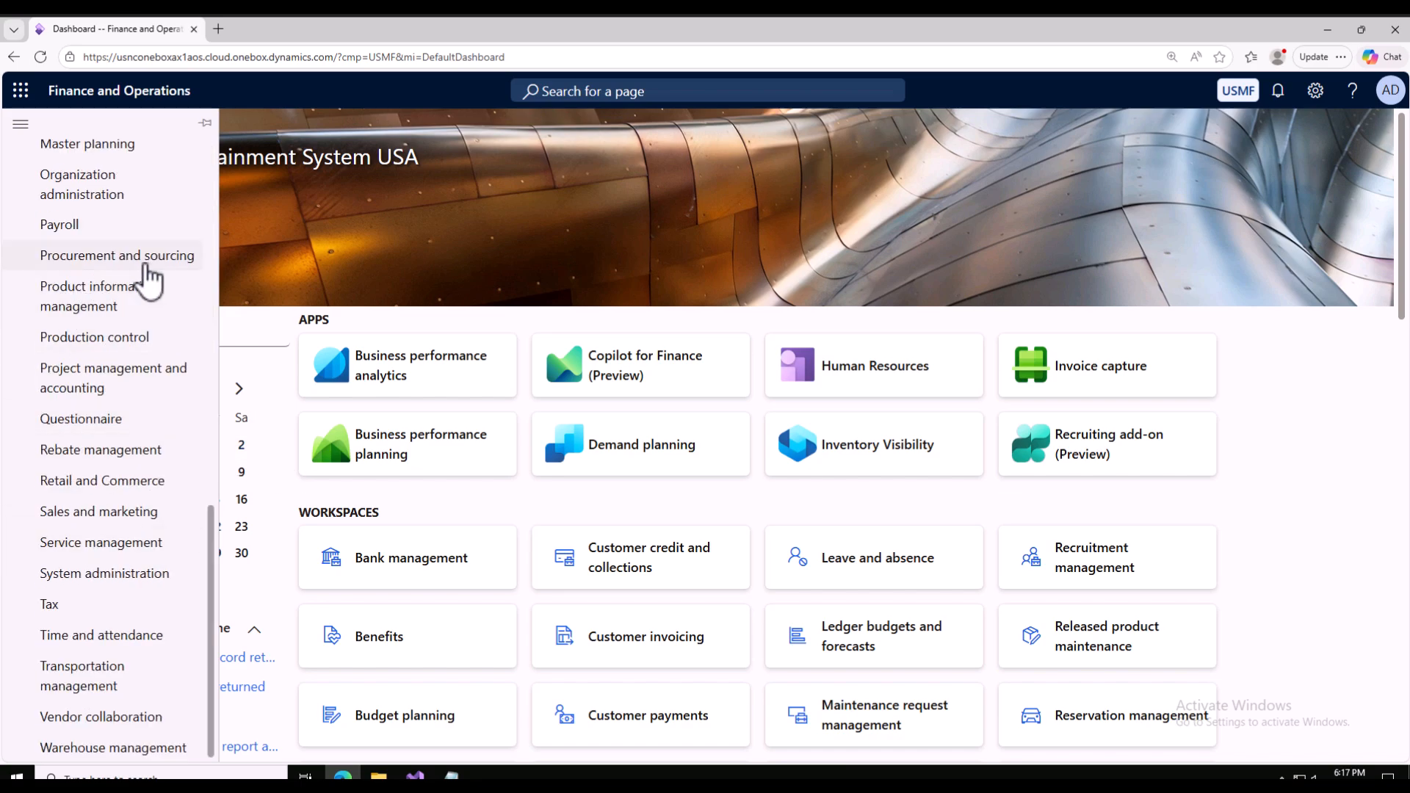
{"action": "left_click", "coordinate": [147, 268]}
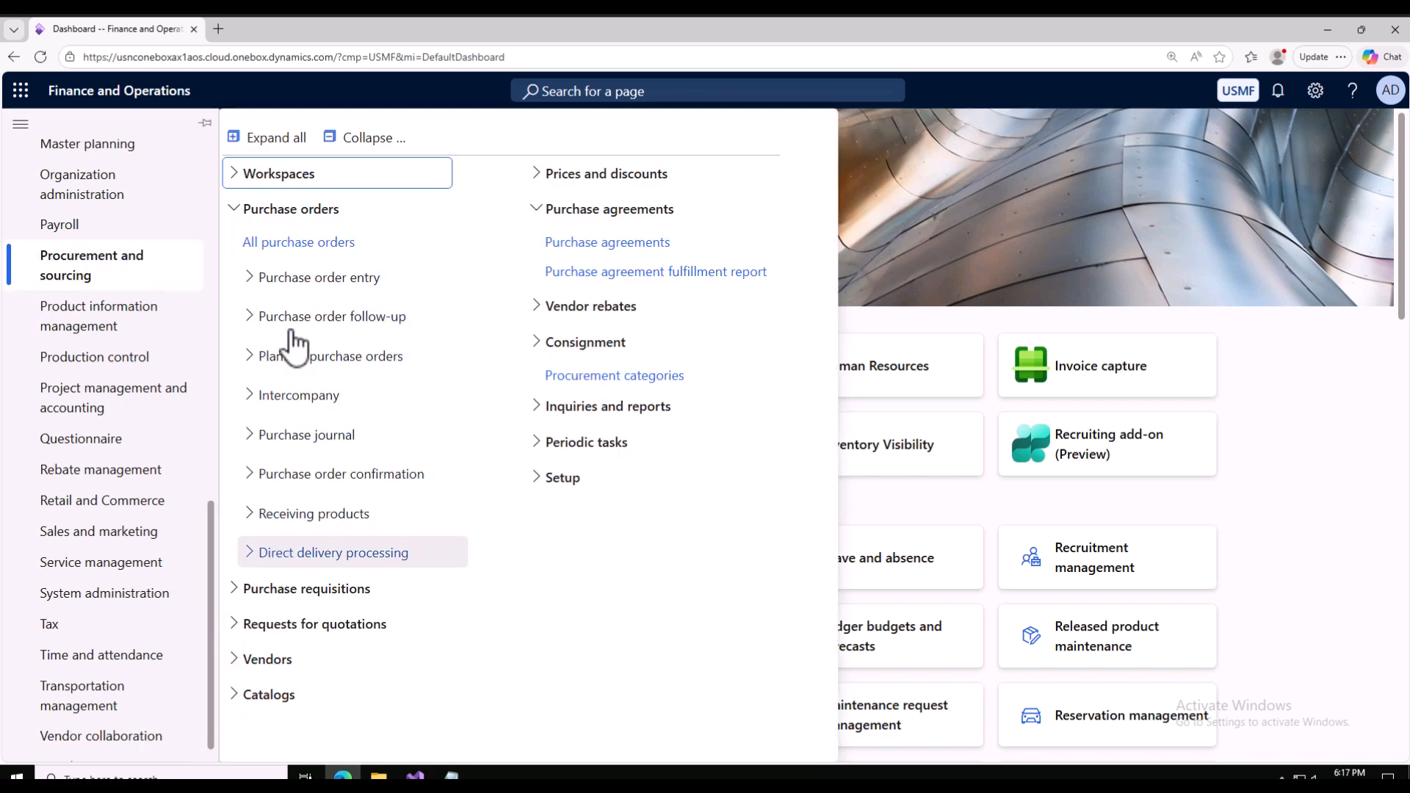
{"action": "left_click", "coordinate": [351, 141]}
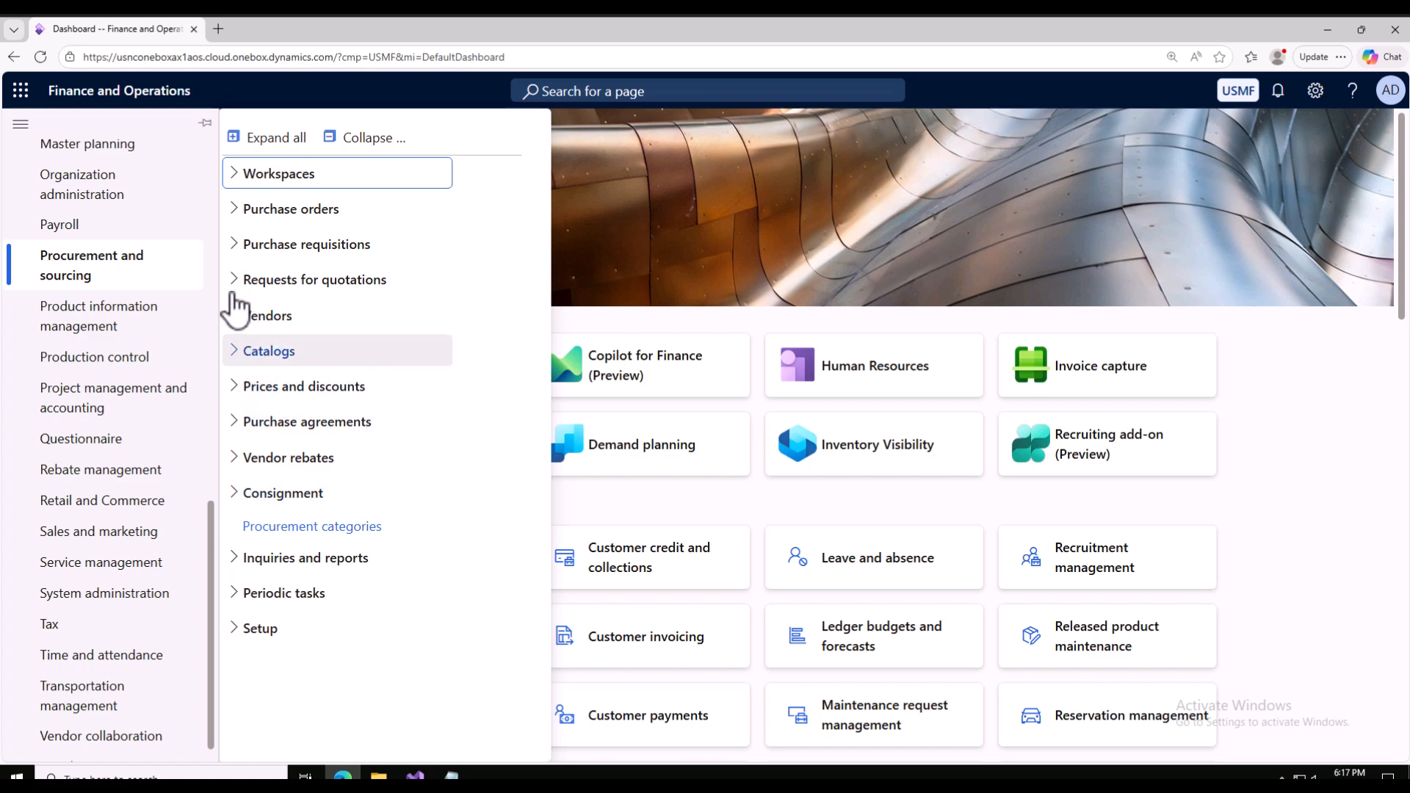
{"action": "left_click", "coordinate": [232, 284]}
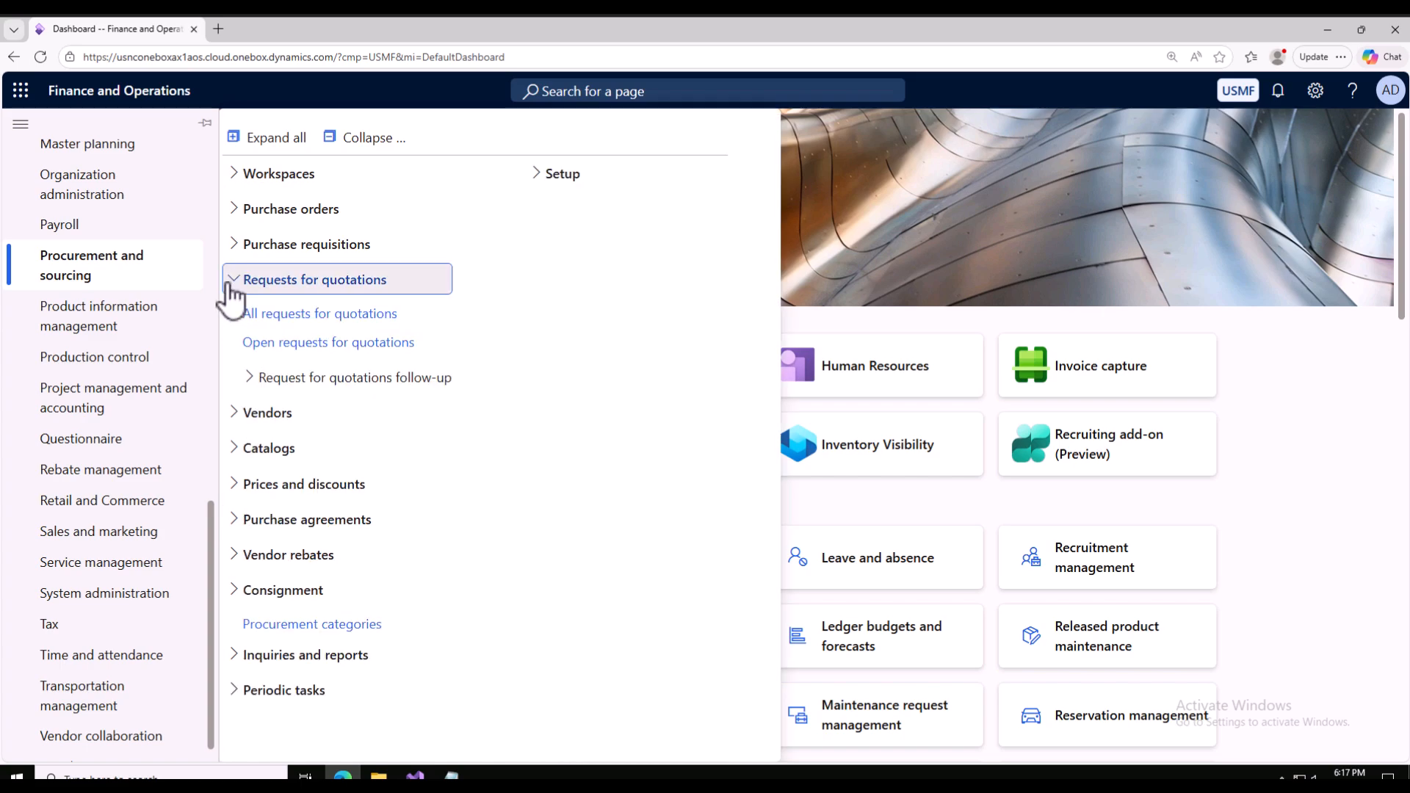
{"action": "left_click", "coordinate": [298, 320]}
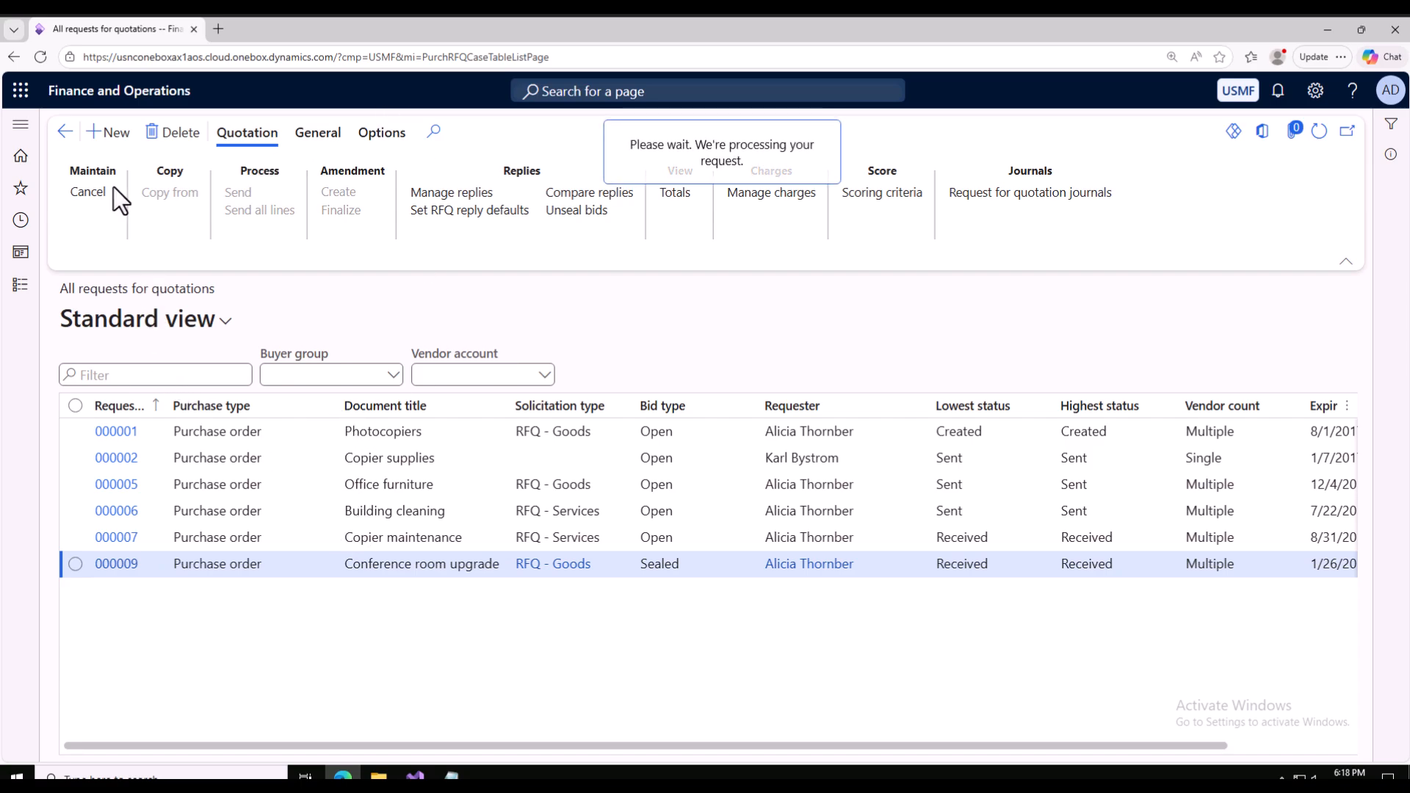
Switch to Notepad and write "HDMI cables 10" on the first line, followed by two vendor account numbers on separate lines.
{"action": "left_click", "coordinate": [453, 775]}
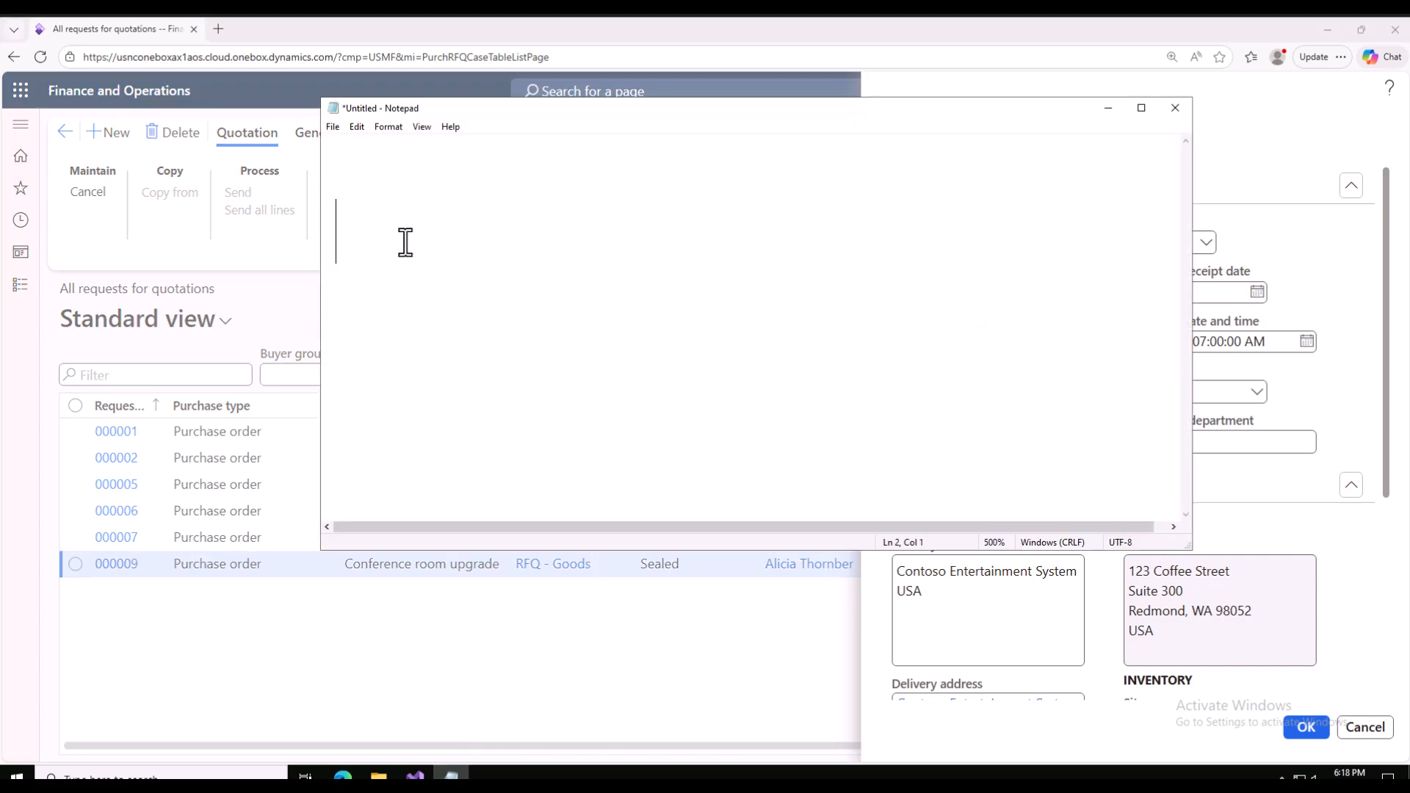
{"action": "left_click", "coordinate": [351, 148]}
{"action": "type", "text": "HADM"}
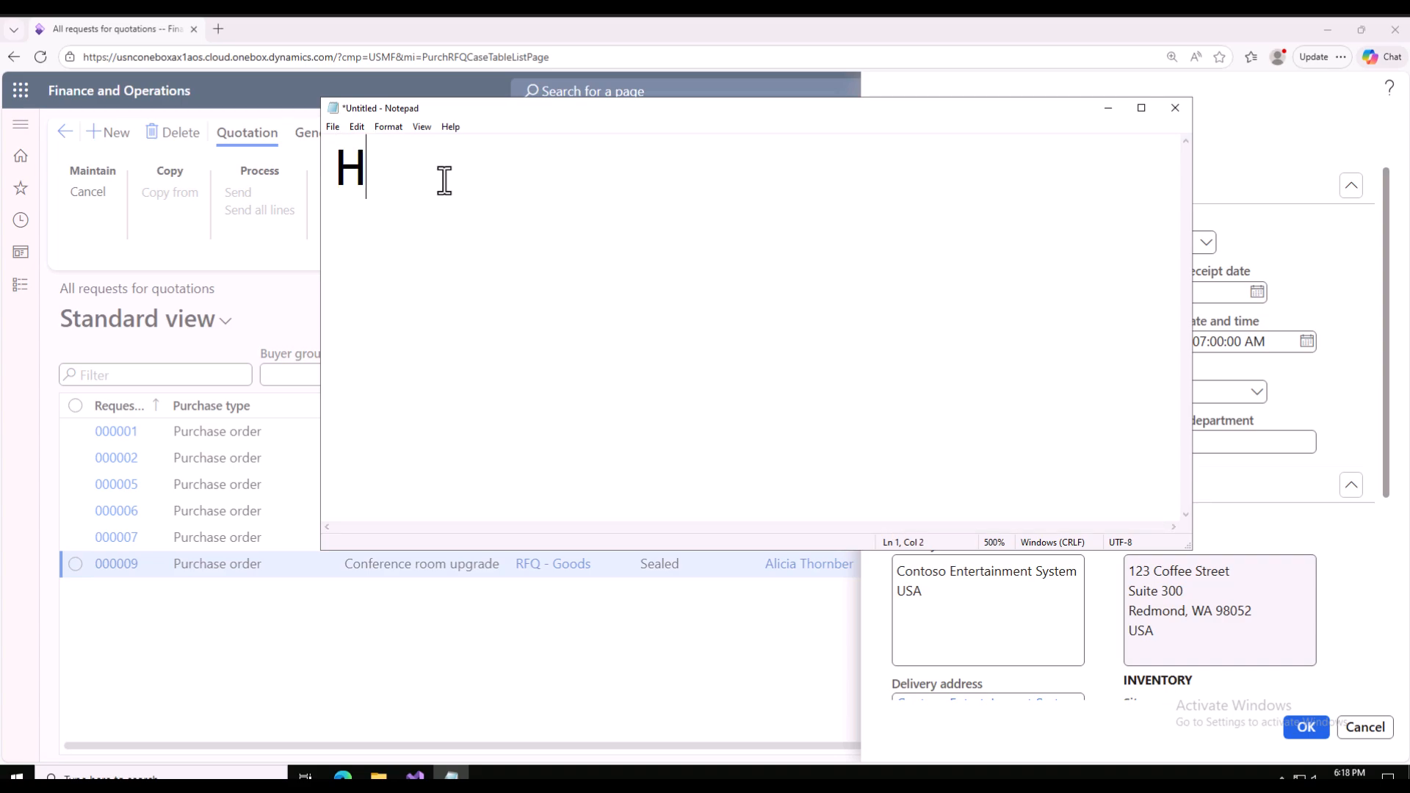
{"action": "key", "text": "BackSpace"}
{"action": "key", "text": "BackSpace"}
{"action": "key", "text": "BackSpace"}
{"action": "type", "text": "DMI calb"}
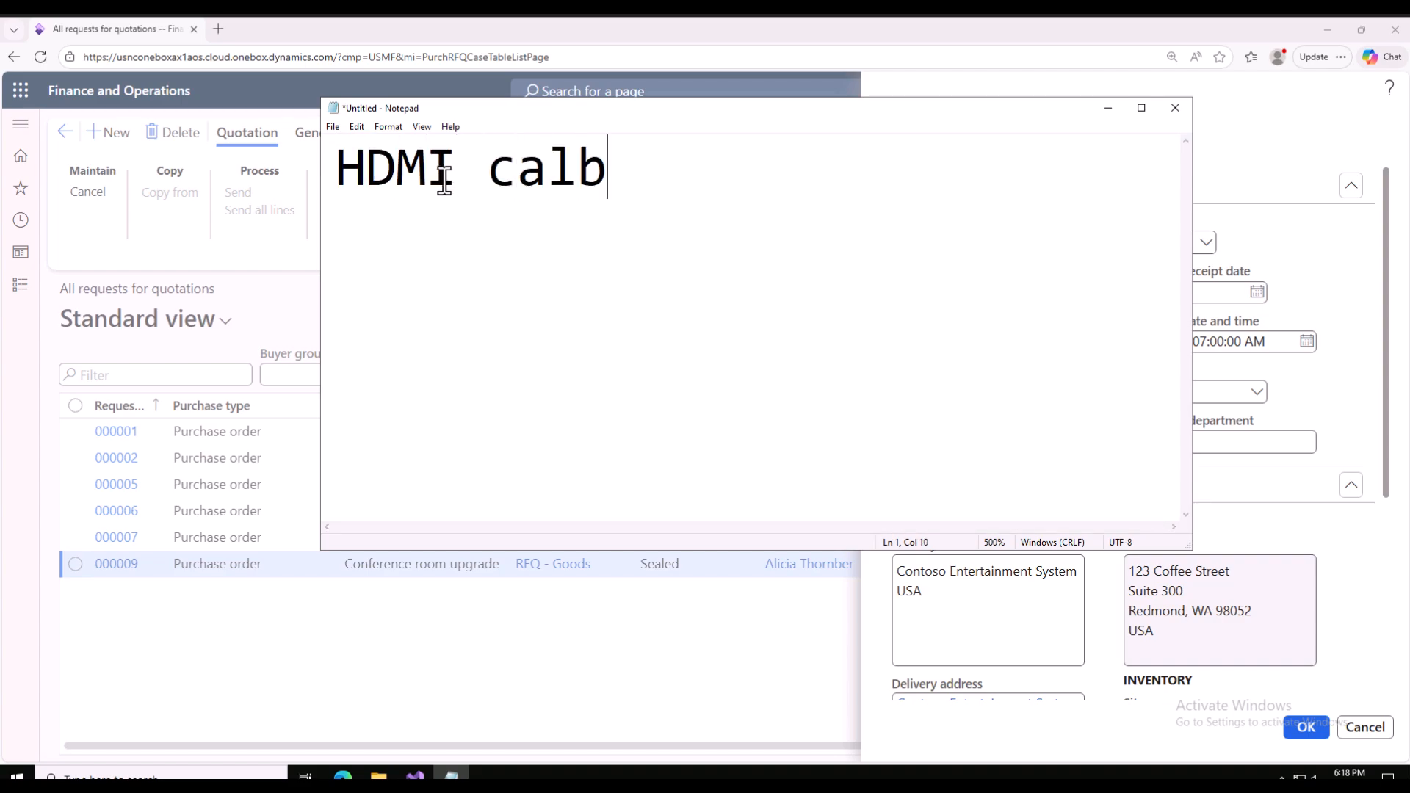
{"action": "key", "text": "BackSpace"}
{"action": "key", "text": "BackSpace"}
{"action": "type", "text": "bles"}
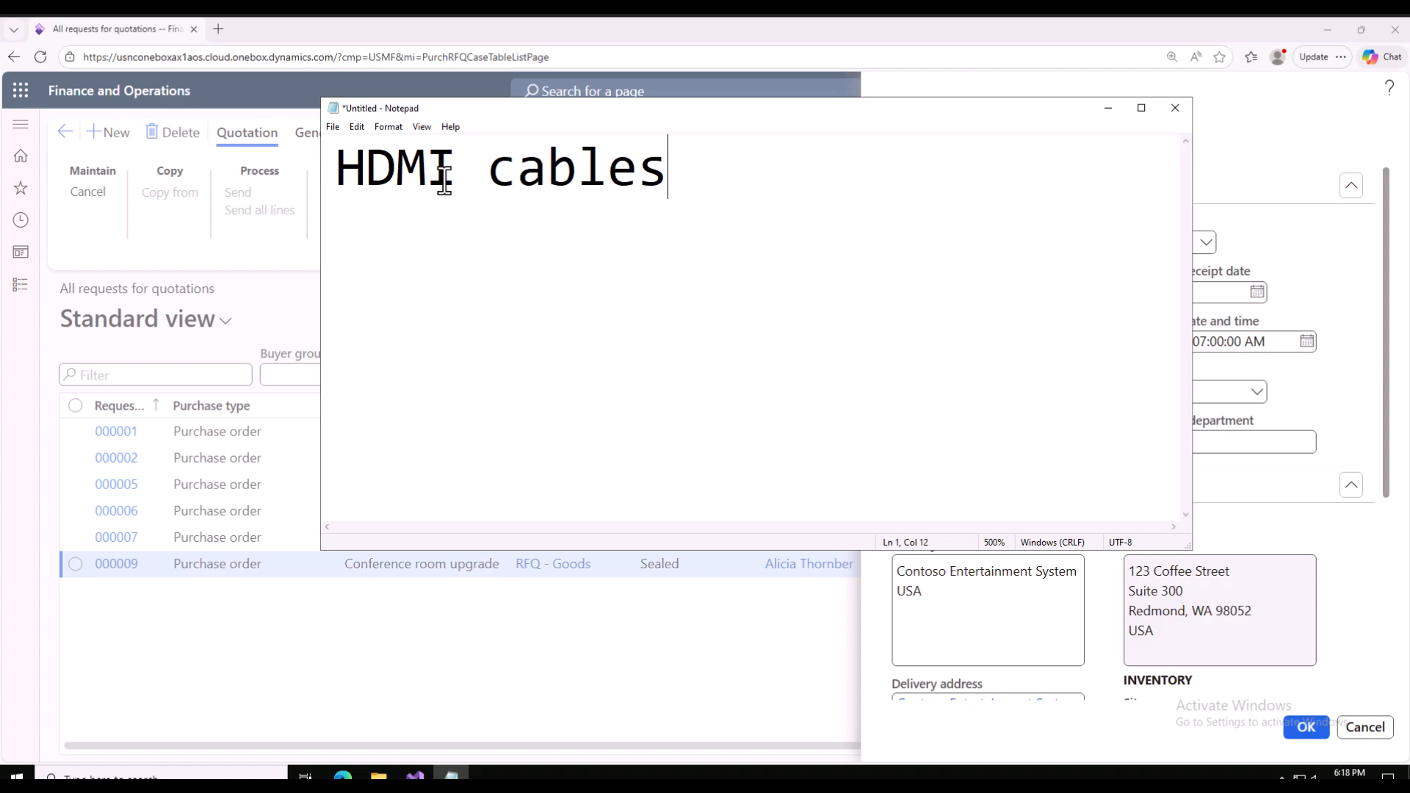
{"action": "type", "text": "10"}
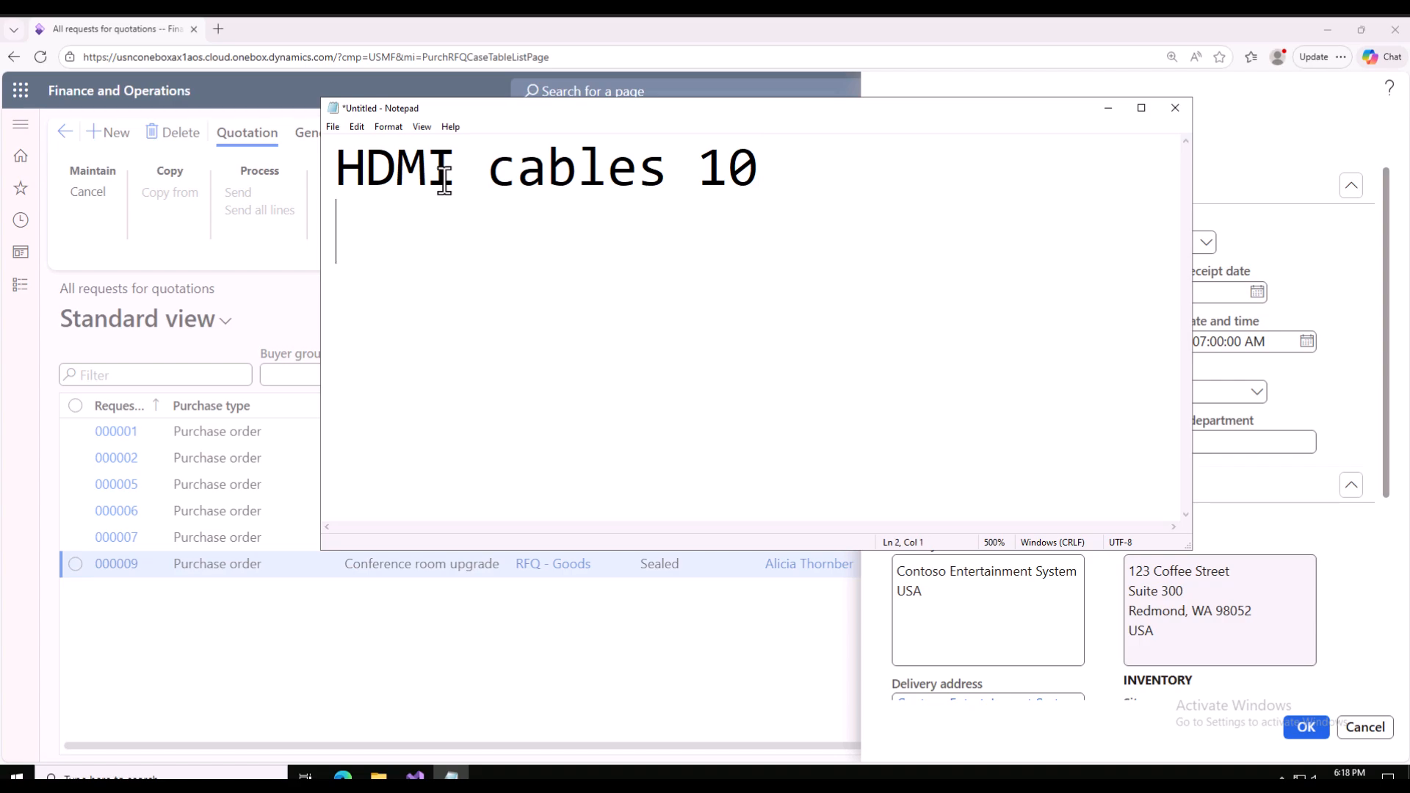
{"action": "type", "text": "1001 "}
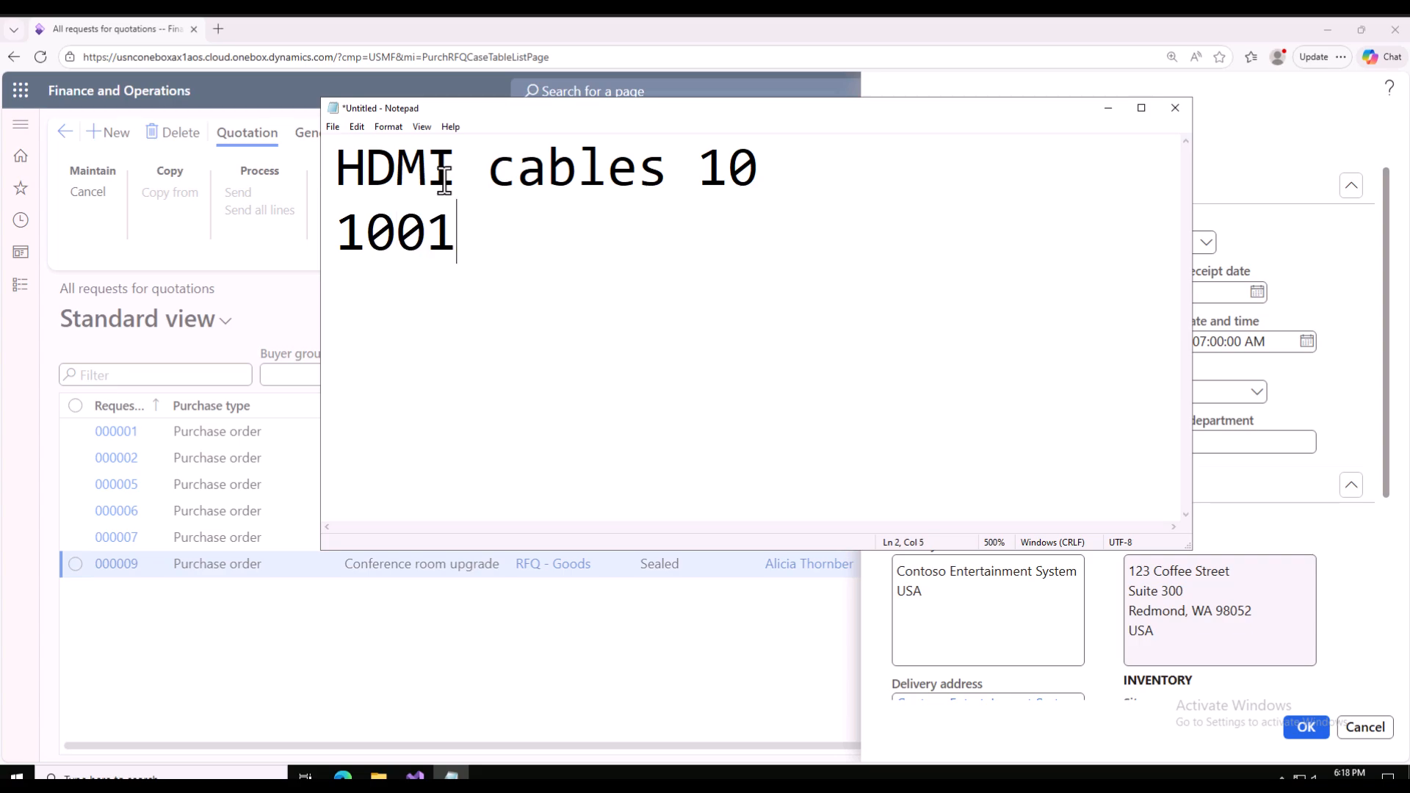
{"action": "type", "text": "US"}
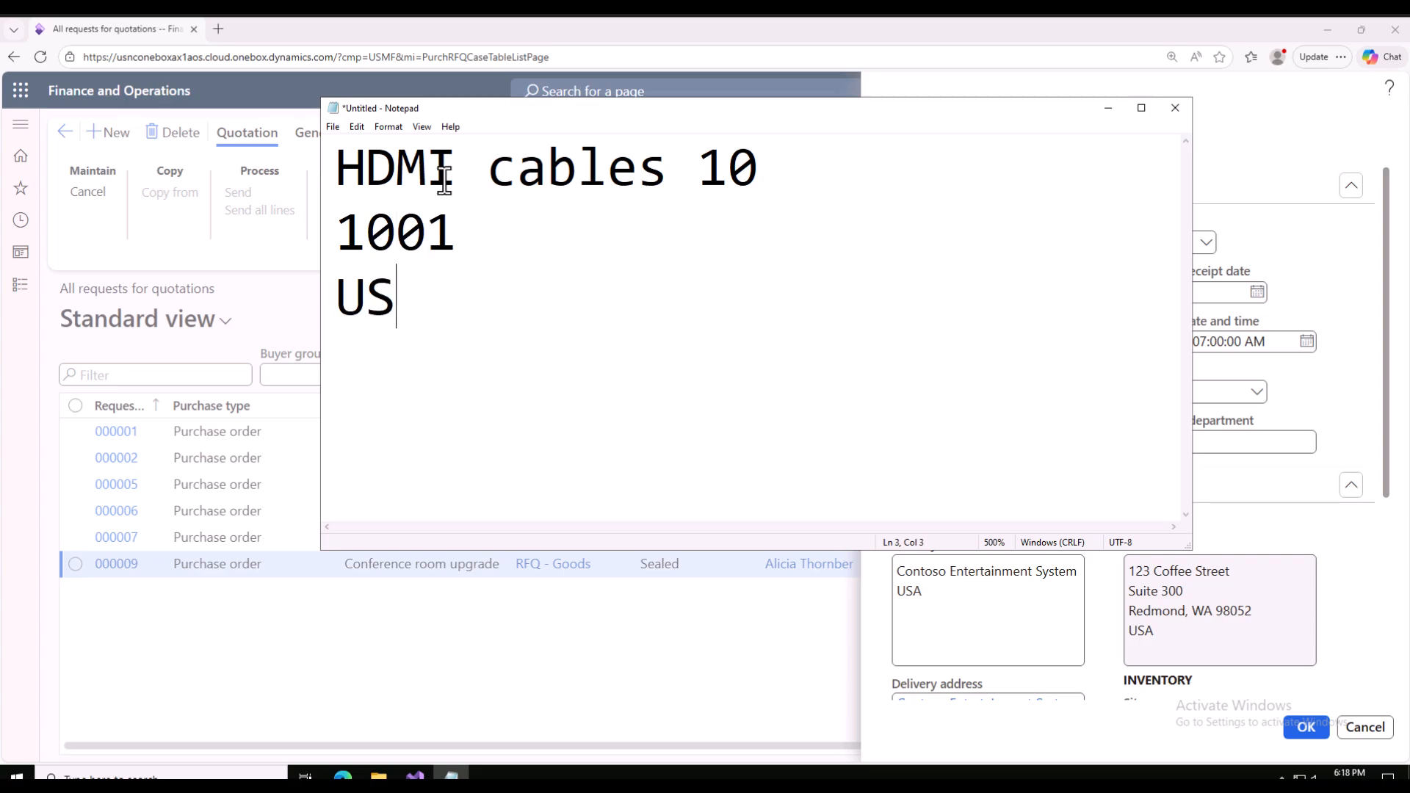
{"action": "type", "text": "-101"}
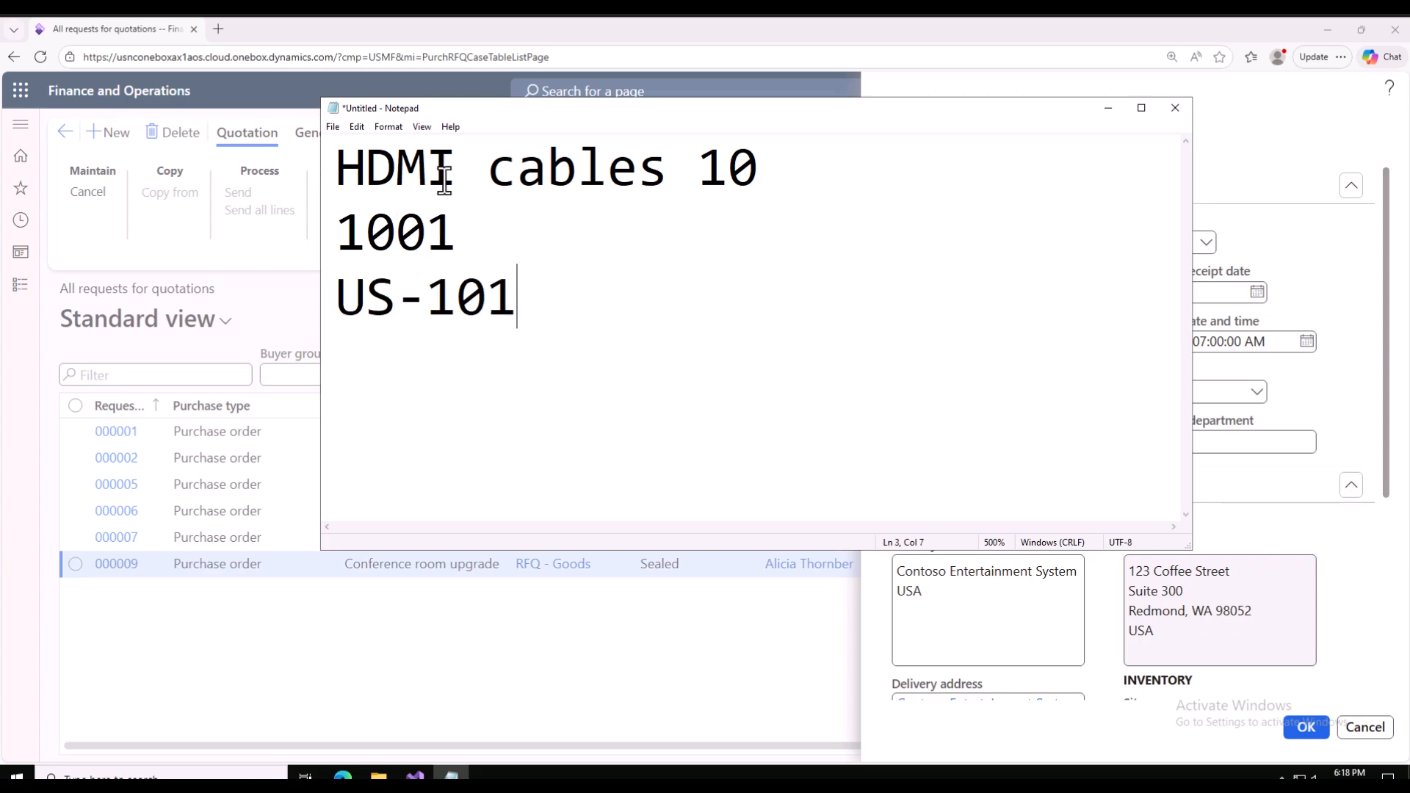
{"action": "left_click", "coordinate": [324, 167]}
{"action": "left_click_drag", "start_coordinate": [455, 232], "coordinate": [359, 232]}
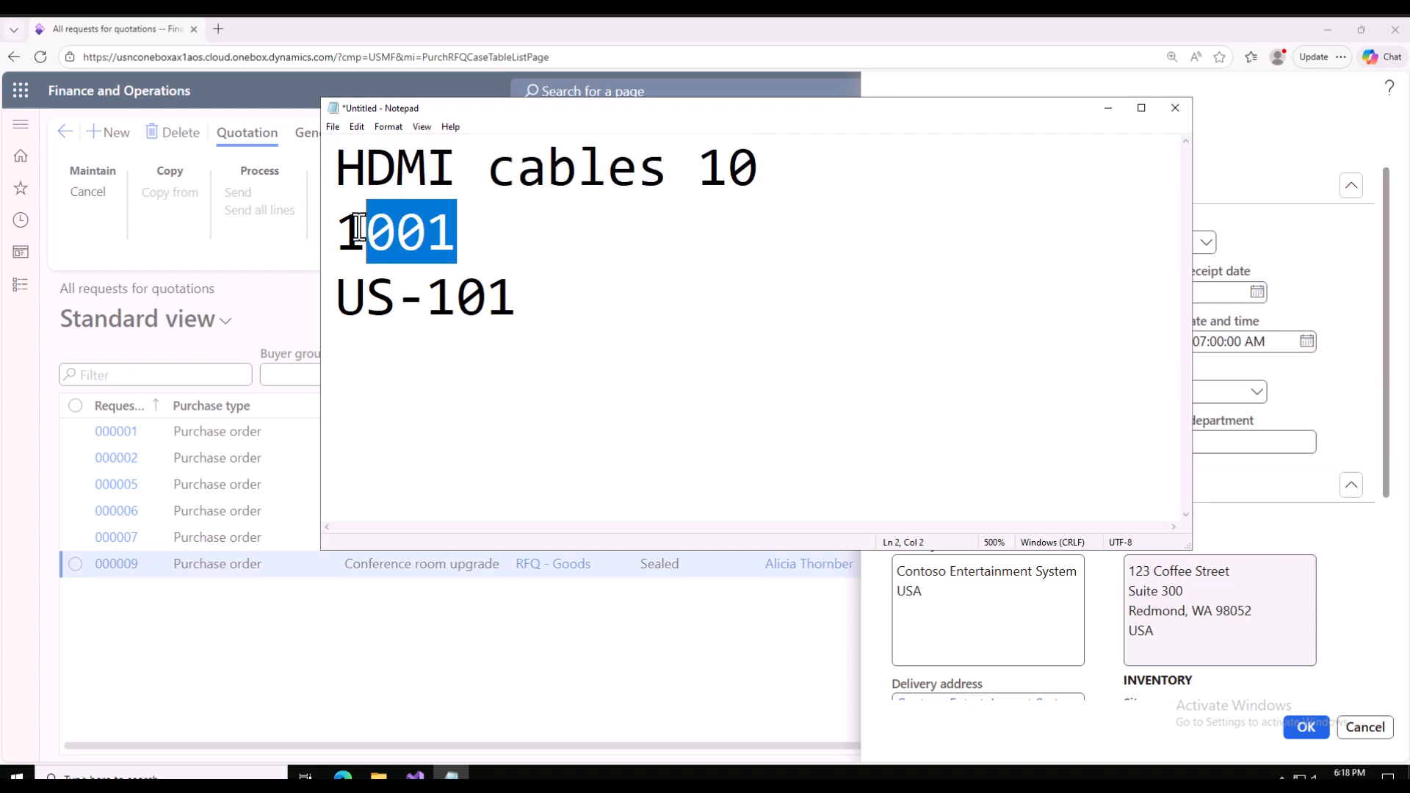
{"action": "left_click", "coordinate": [520, 300]}
{"action": "left_click_drag", "start_coordinate": [461, 234], "coordinate": [335, 232]}
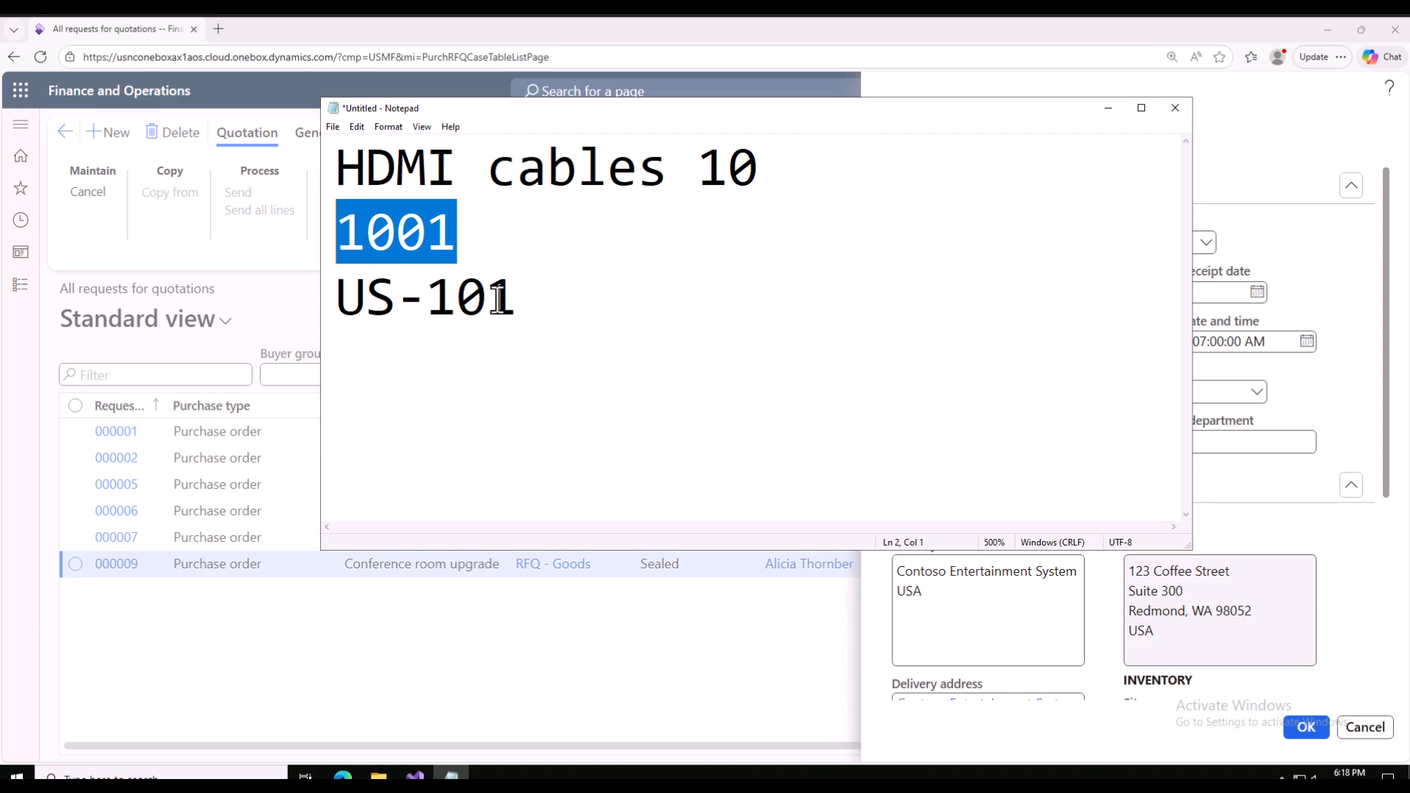
{"action": "left_click", "coordinate": [516, 303]}
{"action": "left_click_drag", "start_coordinate": [766, 178], "coordinate": [699, 177]}
{"action": "left_click", "coordinate": [558, 308]}
{"action": "left_click", "coordinate": [362, 188], "text": "shift"}
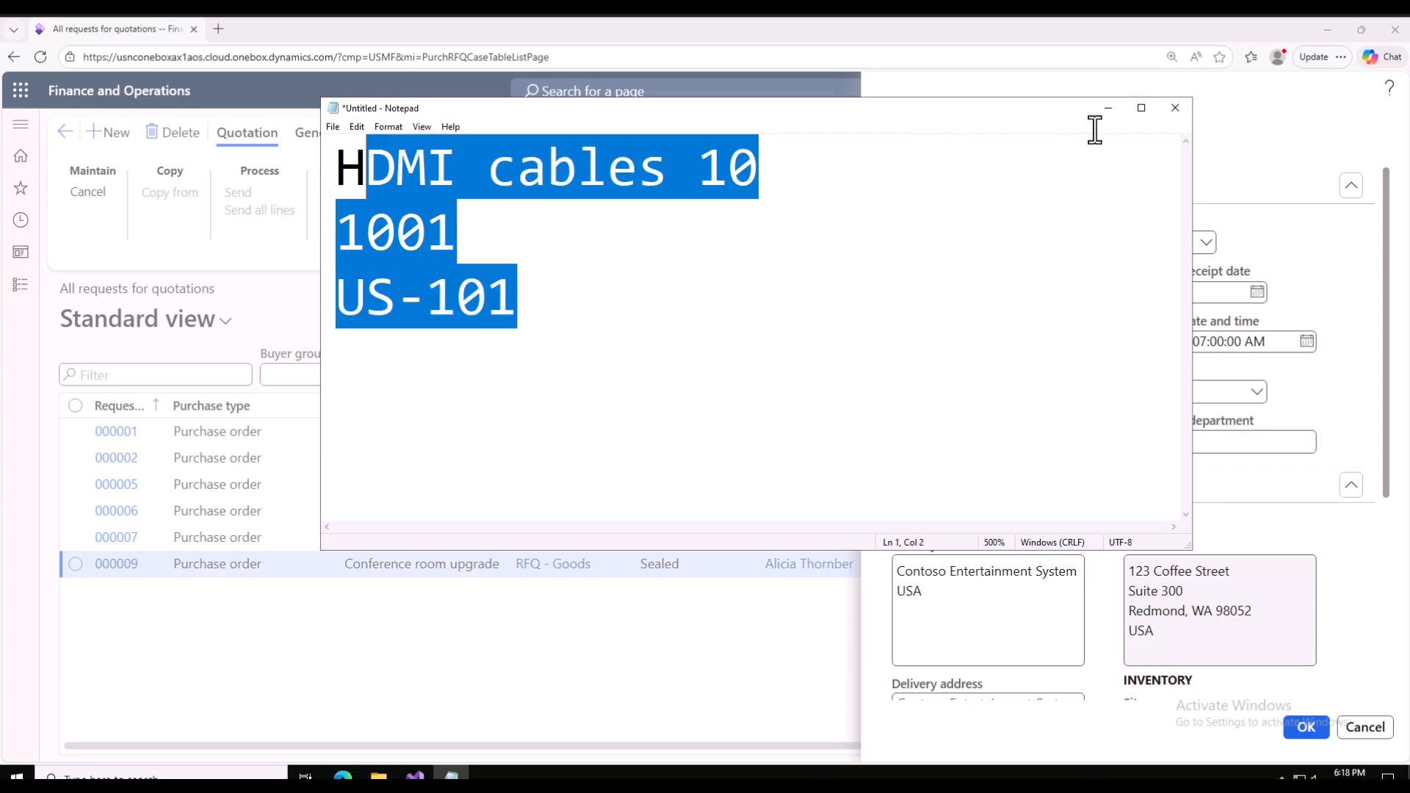
Return to the New request for quotation form and create the case with Purchase order as the purchase type.
{"action": "left_click", "coordinate": [1113, 107]}
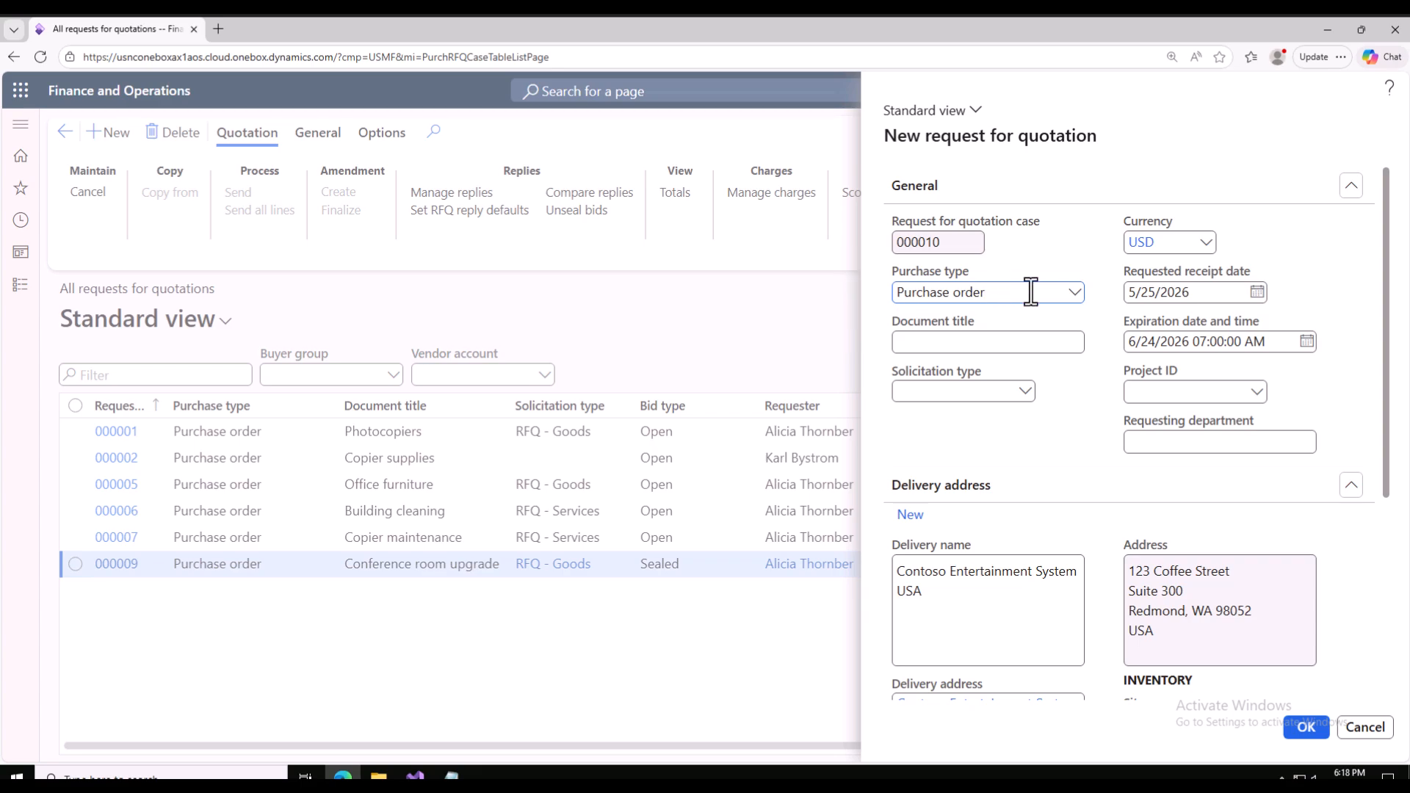
{"action": "left_click", "coordinate": [1076, 295]}
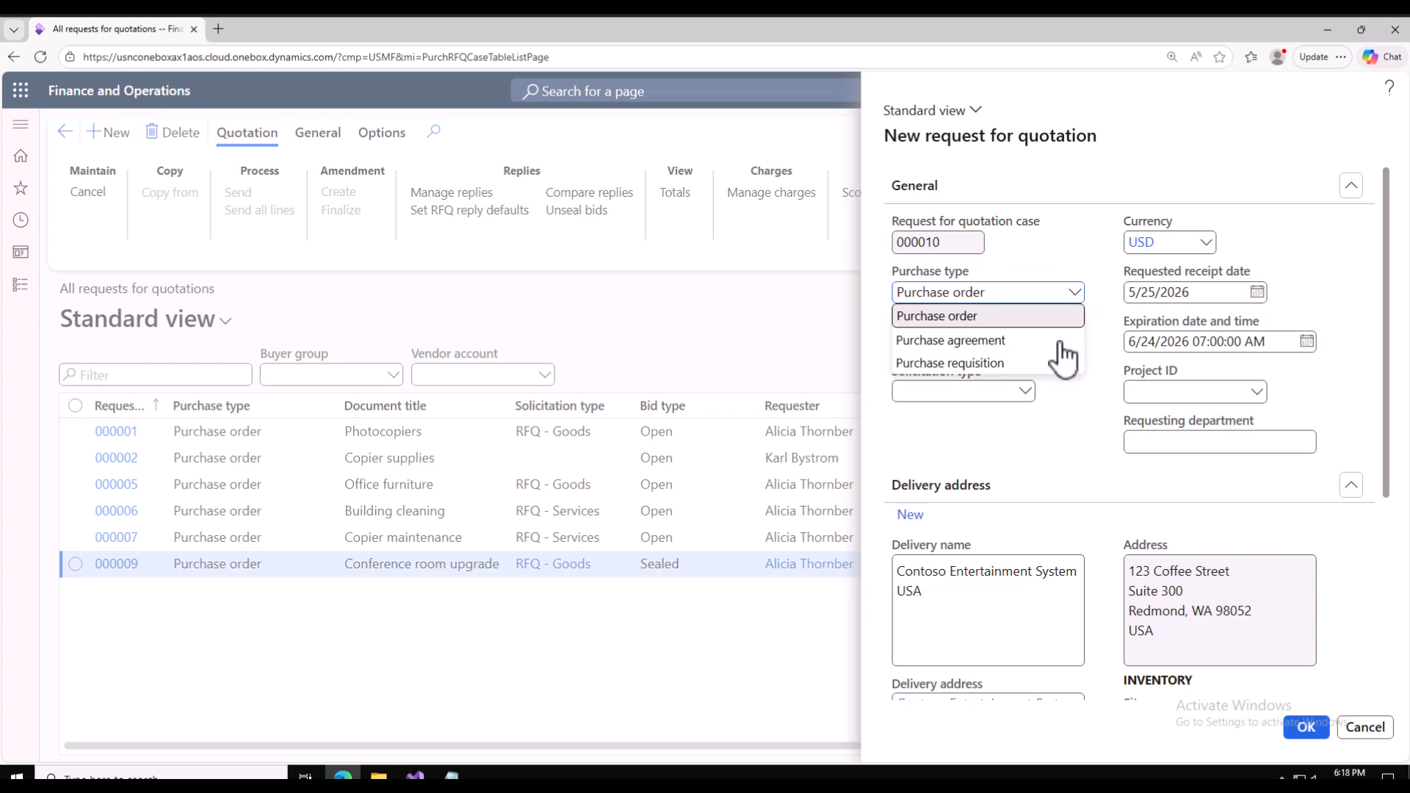
{"action": "left_click", "coordinate": [938, 316]}
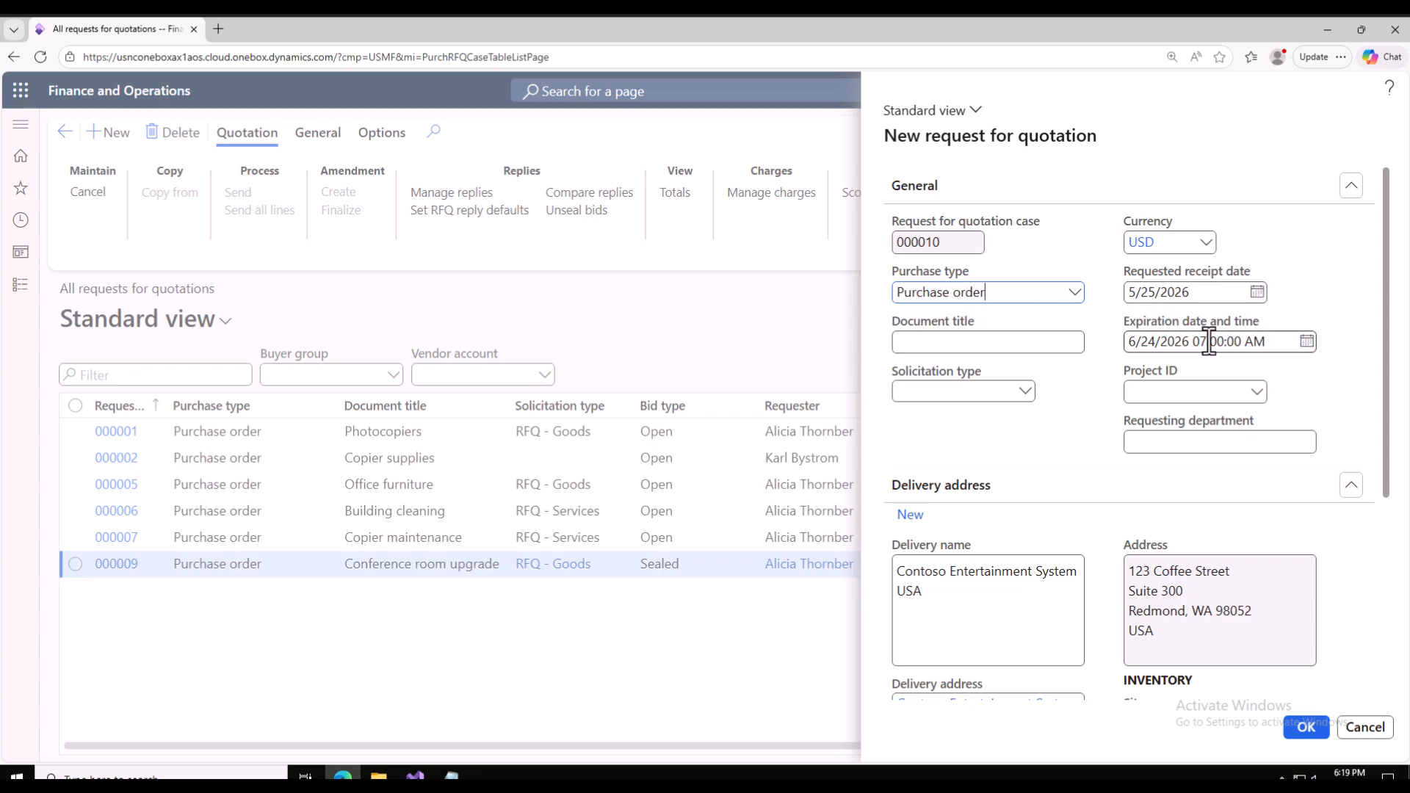
{"action": "scroll", "coordinate": [1211, 468], "scroll_direction": "down", "scroll_amount": 4}
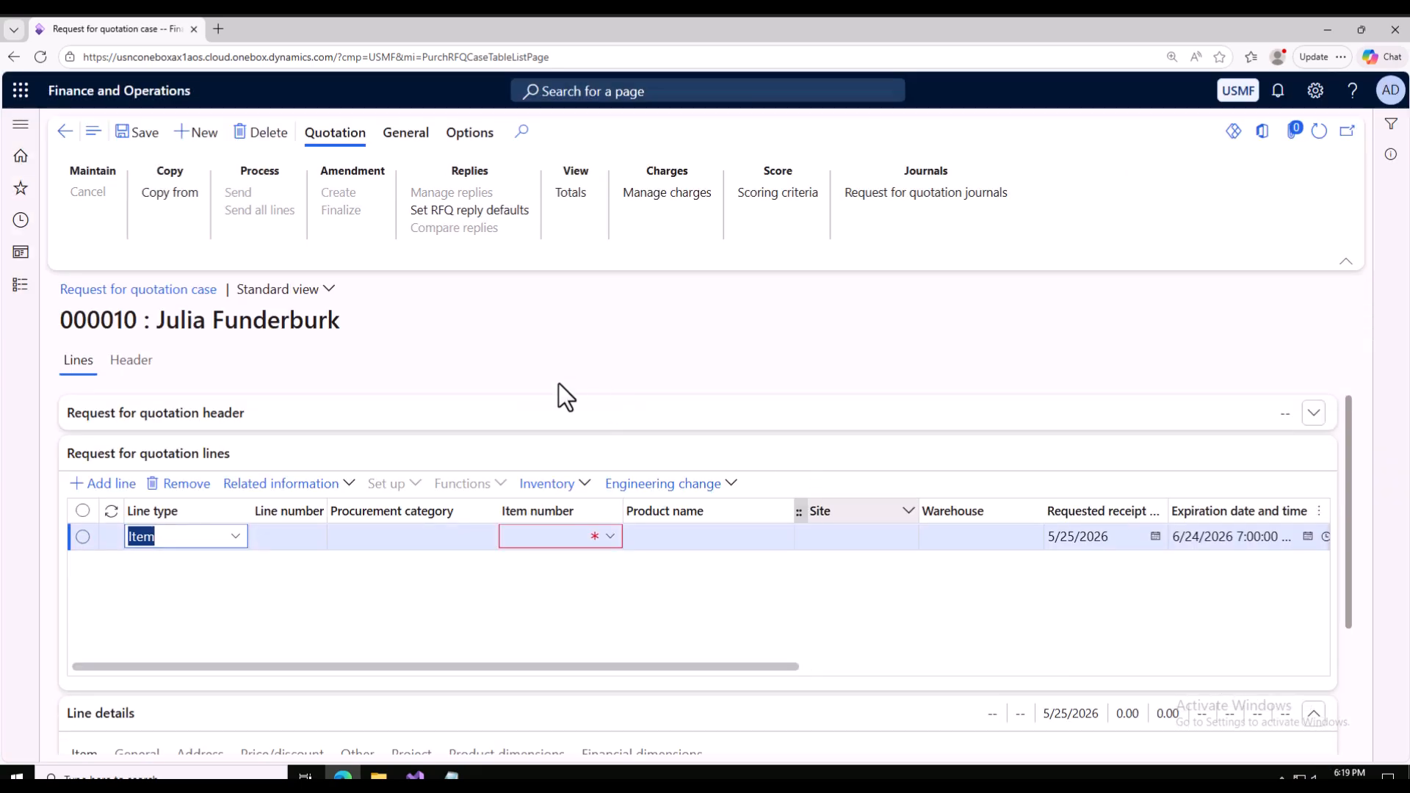
Check the Notepad note for the item and set the quotation line's item number to A0001.
{"action": "left_click", "coordinate": [544, 538]}
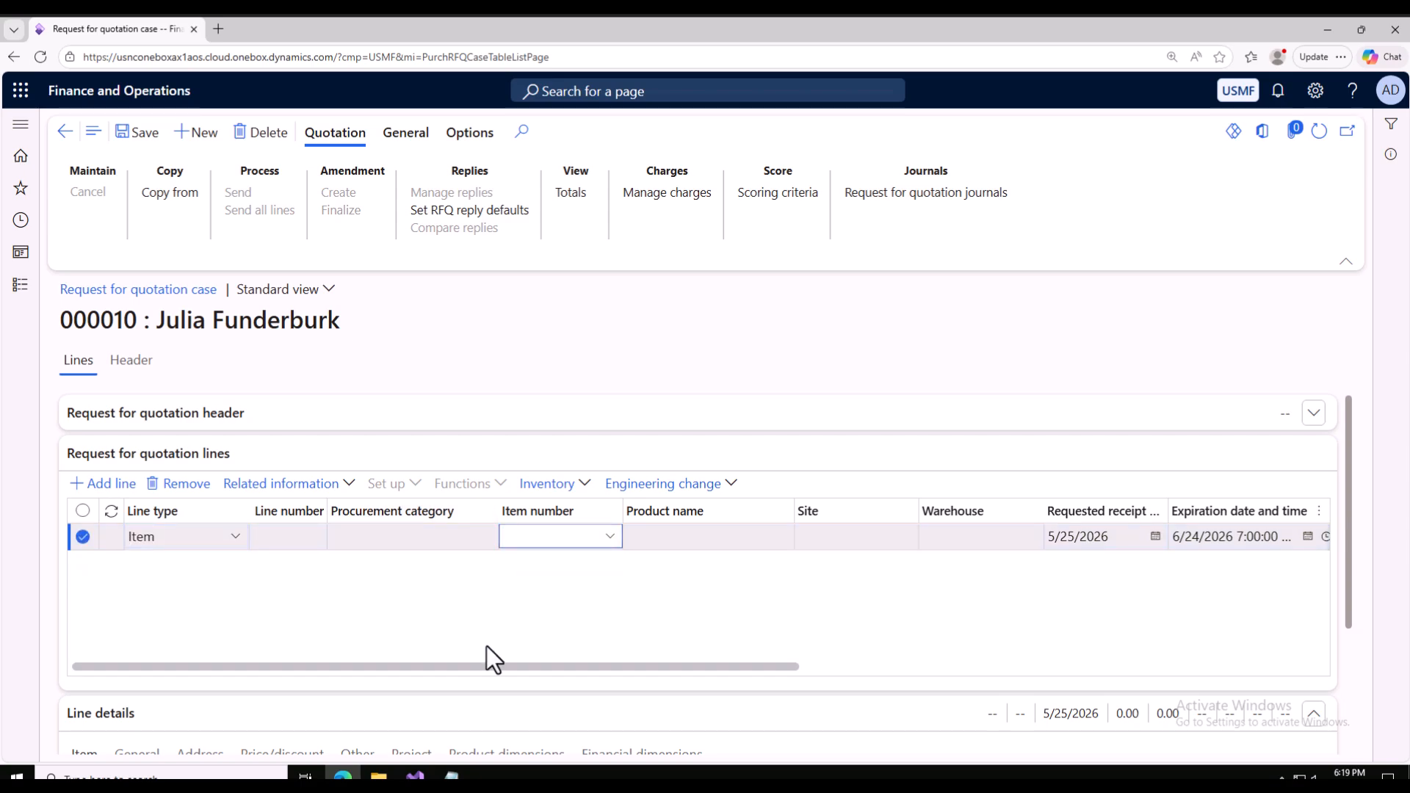
{"action": "left_click", "coordinate": [451, 776]}
{"action": "left_click", "coordinate": [412, 180]}
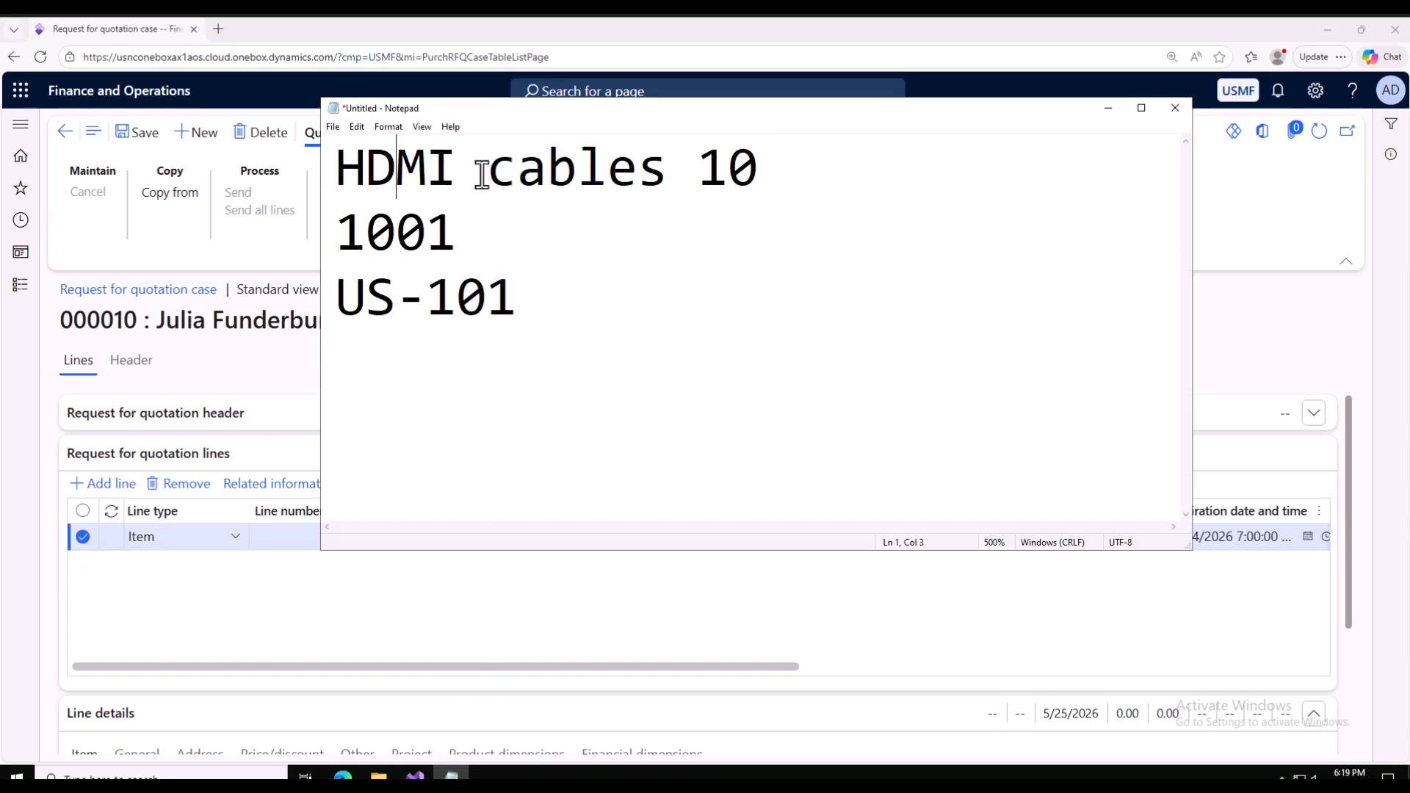
{"action": "left_click", "coordinate": [1108, 110]}
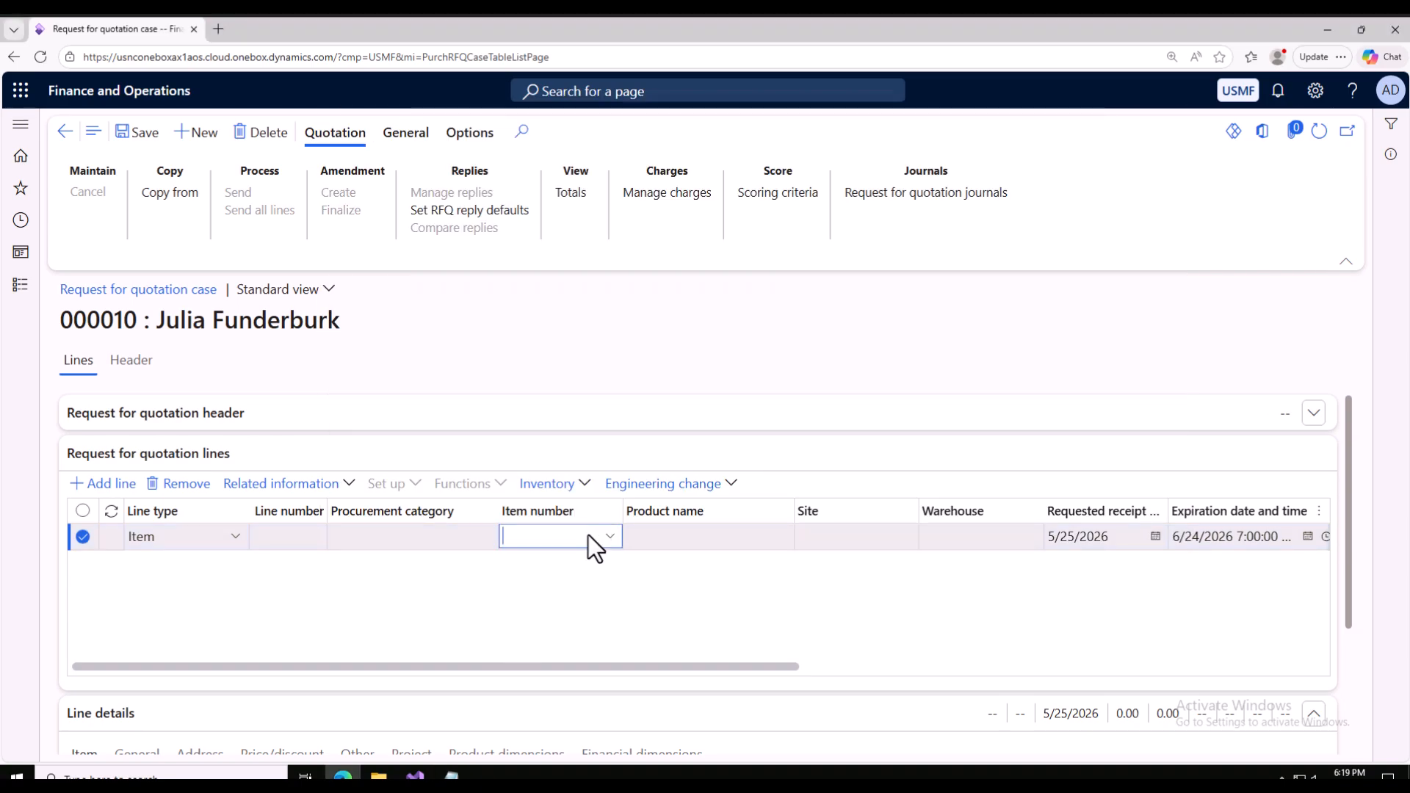
{"action": "type", "text": "a0001"}
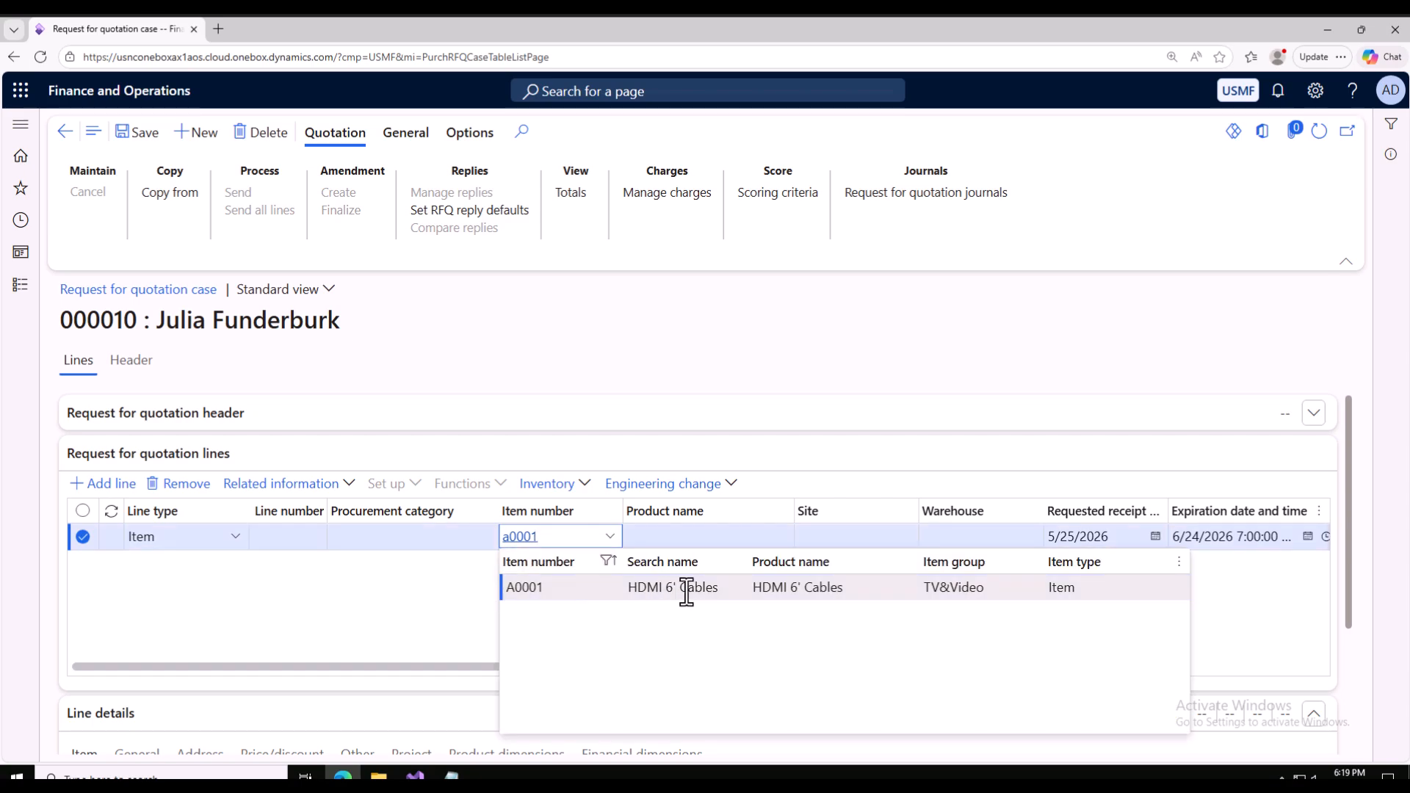
{"action": "key", "text": "Return"}
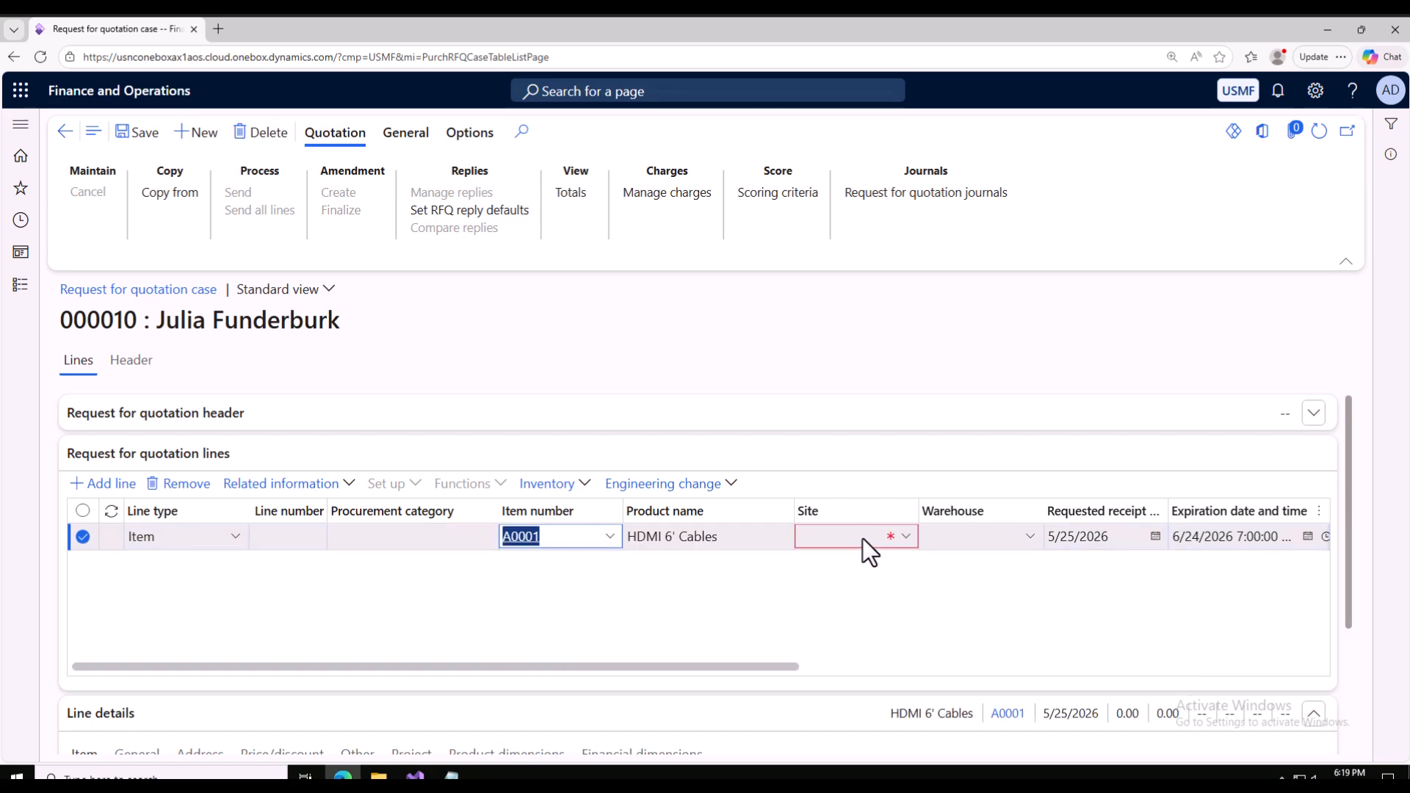
Set the line's site to 1, warehouse to 11 and quantity to 10, and save the request for quotation.
{"action": "left_click", "coordinate": [861, 536]}
{"action": "type", "text": "1"}
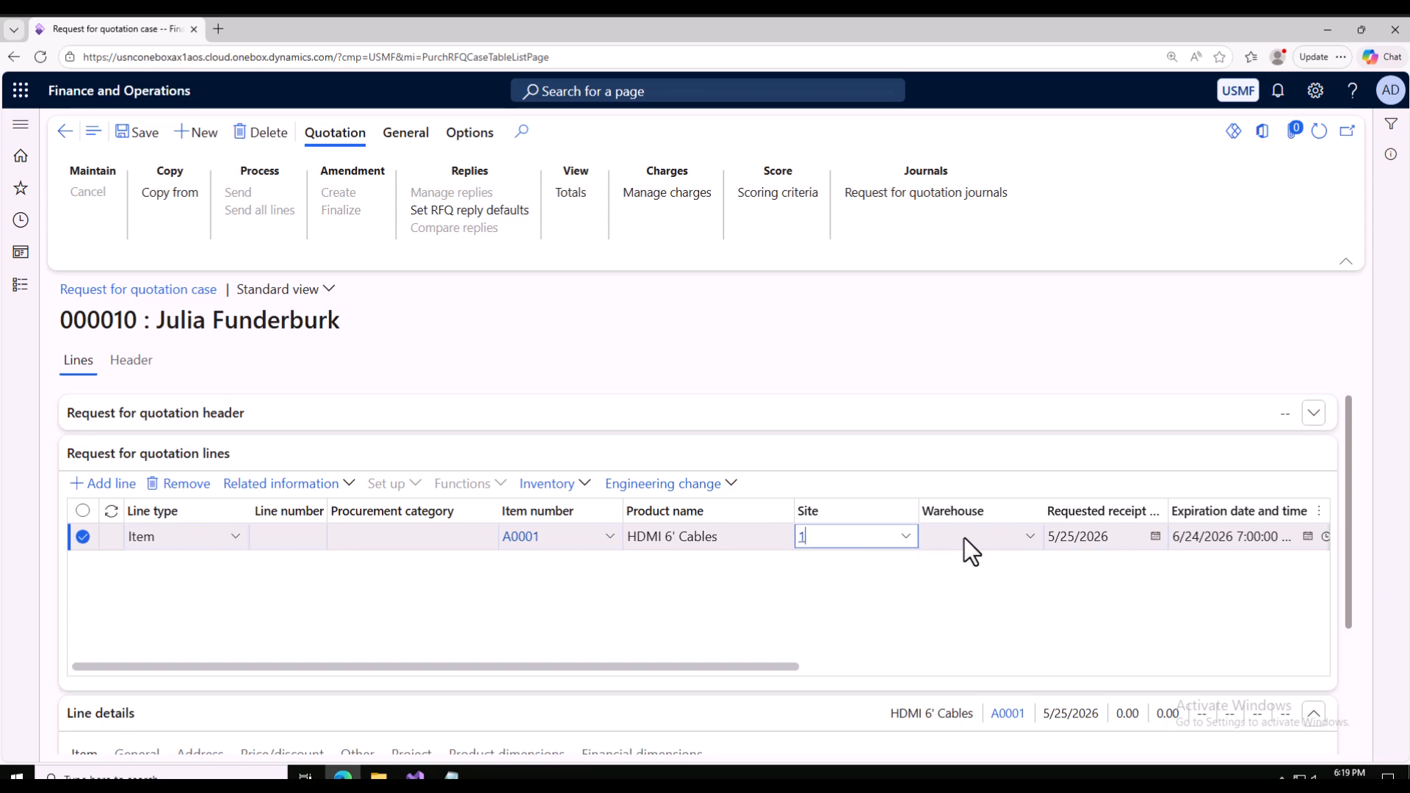
{"action": "left_click", "coordinate": [964, 539]}
{"action": "type", "text": "11"}
{"action": "left_click_drag", "start_coordinate": [779, 667], "coordinate": [1197, 650]}
{"action": "left_click", "coordinate": [986, 536]}
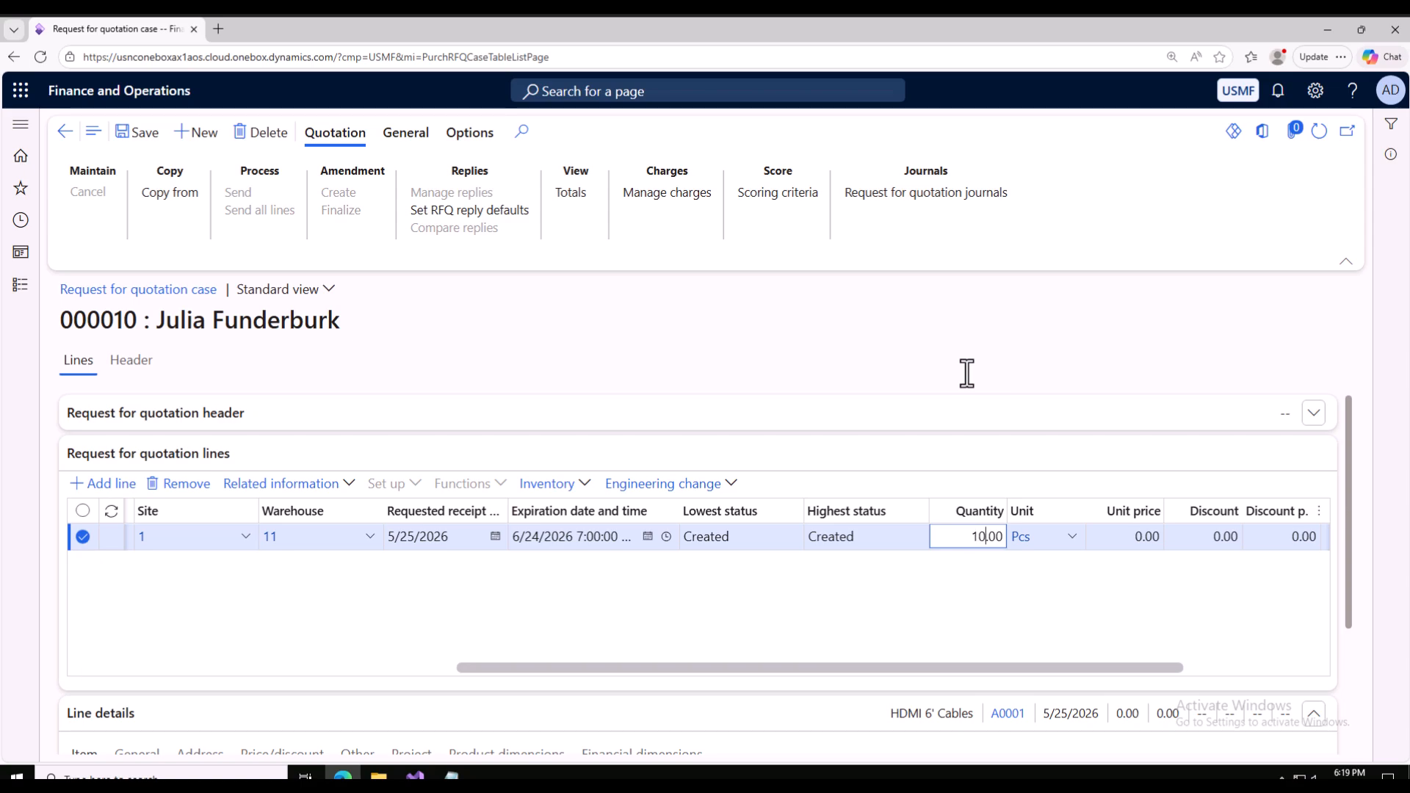
{"action": "left_click", "coordinate": [139, 135]}
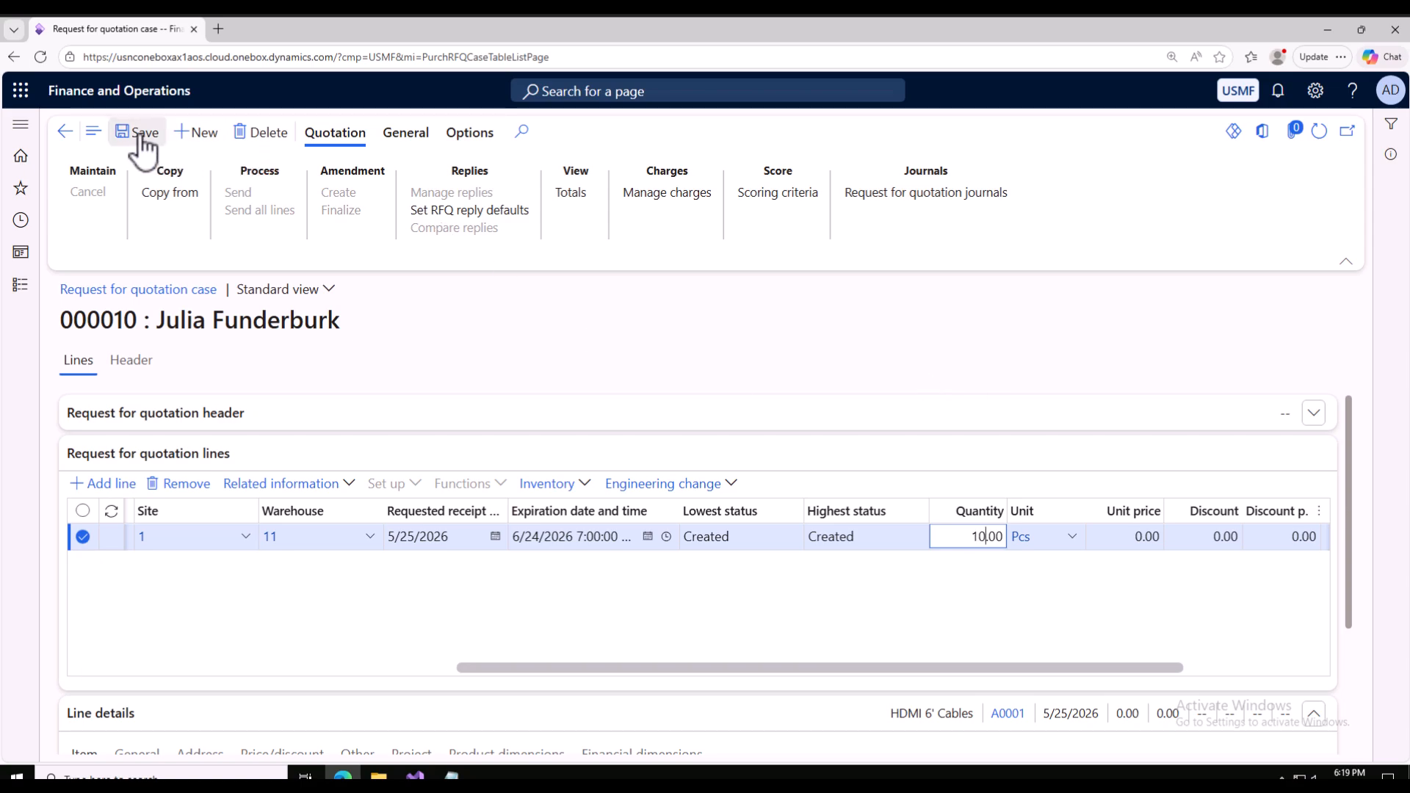
Review the line's unit price and open the product information of item A0001.
{"action": "left_click_drag", "start_coordinate": [1007, 667], "coordinate": [1121, 667]}
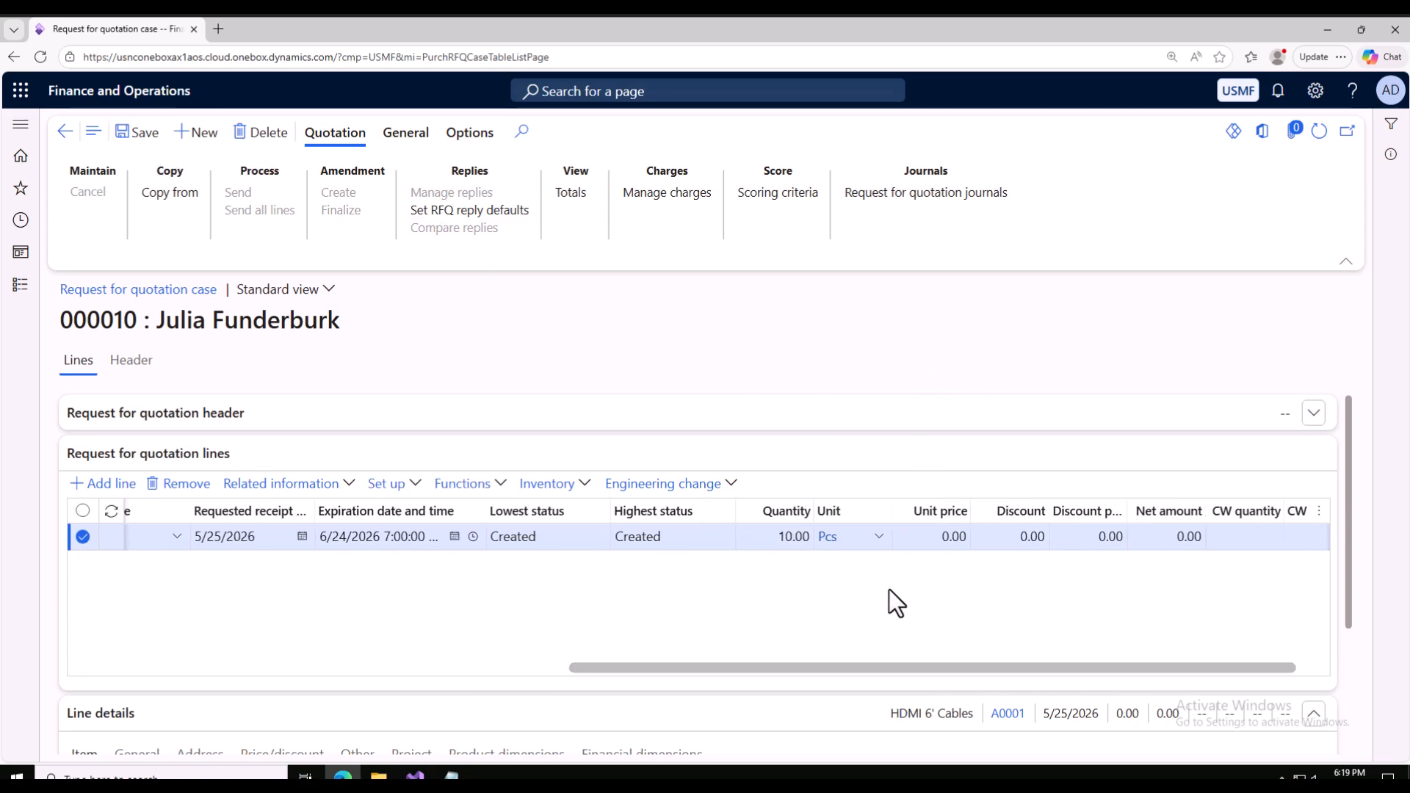
{"action": "left_click", "coordinate": [939, 534]}
{"action": "left_click_drag", "start_coordinate": [936, 536], "coordinate": [994, 540]}
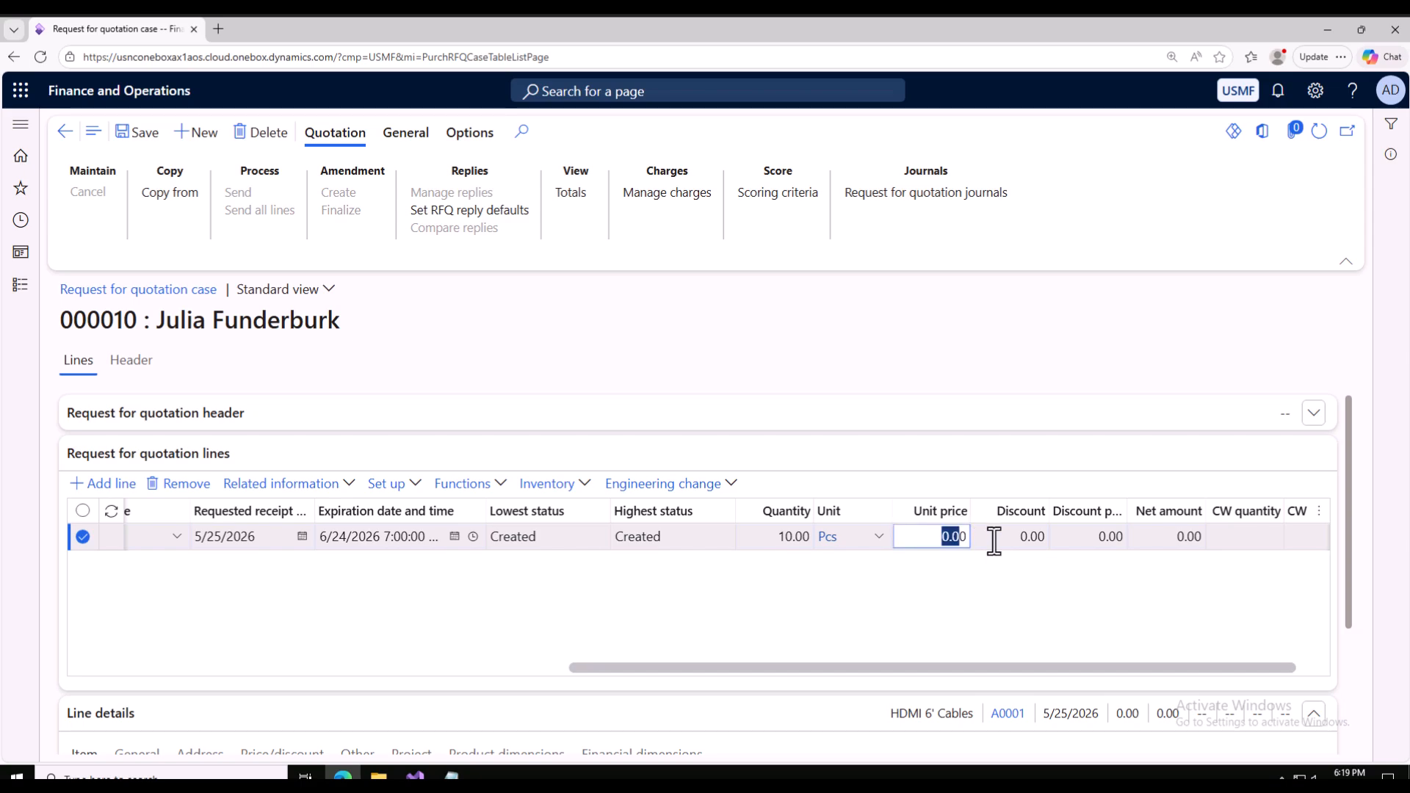
{"action": "left_click", "coordinate": [443, 667]}
{"action": "left_click", "coordinate": [288, 535]}
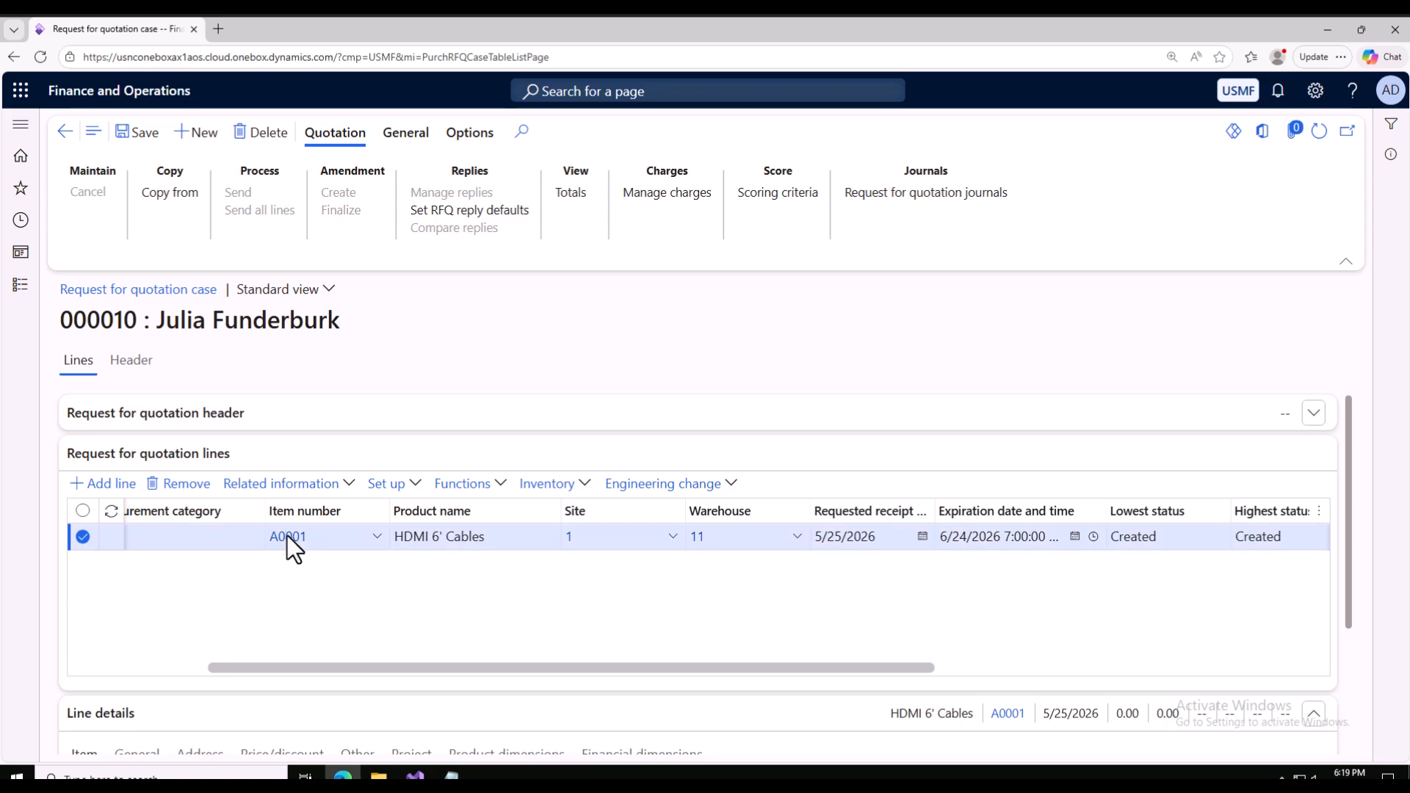
Duplicate the browser tab and open the released products list of Product information management in the copy.
{"action": "right_click", "coordinate": [130, 32]}
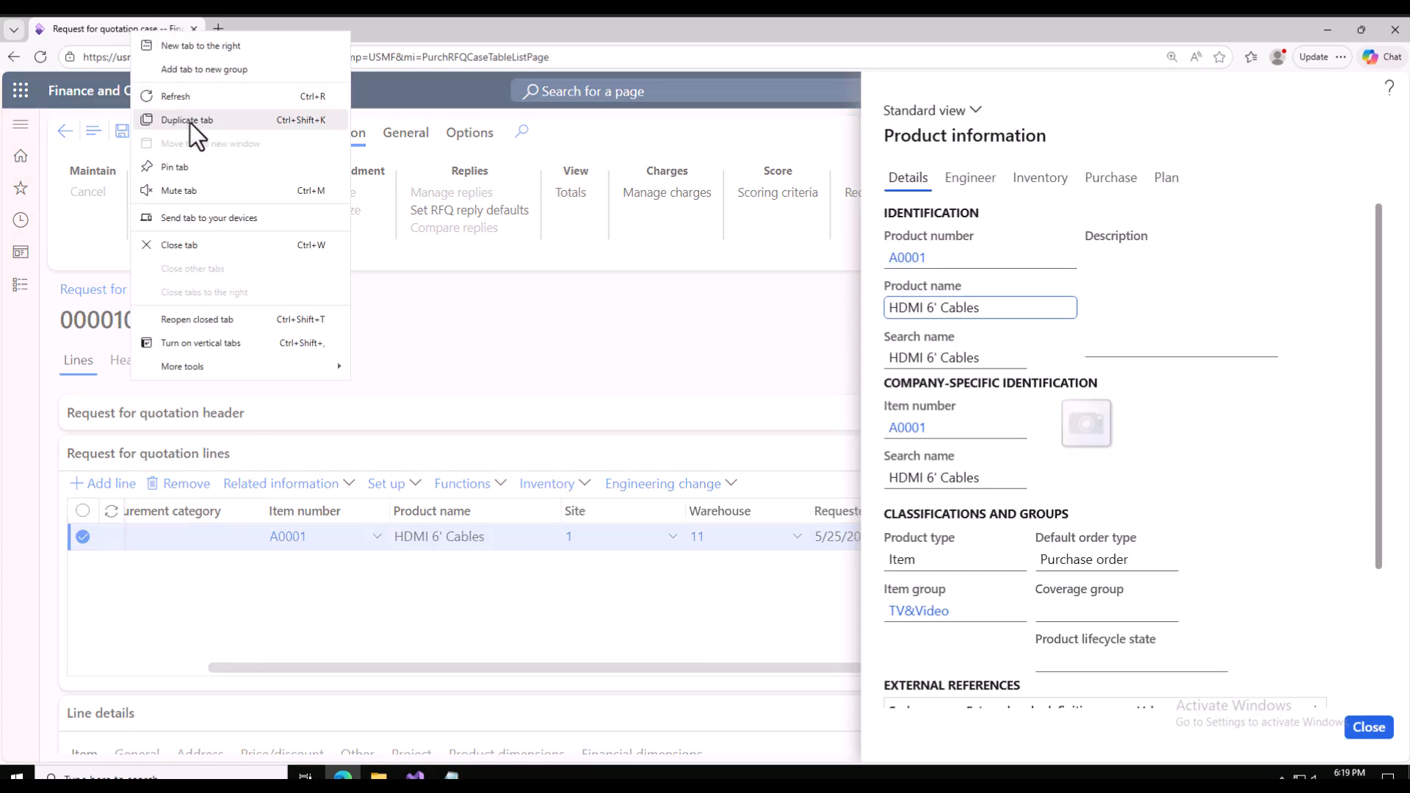
{"action": "left_click", "coordinate": [191, 120]}
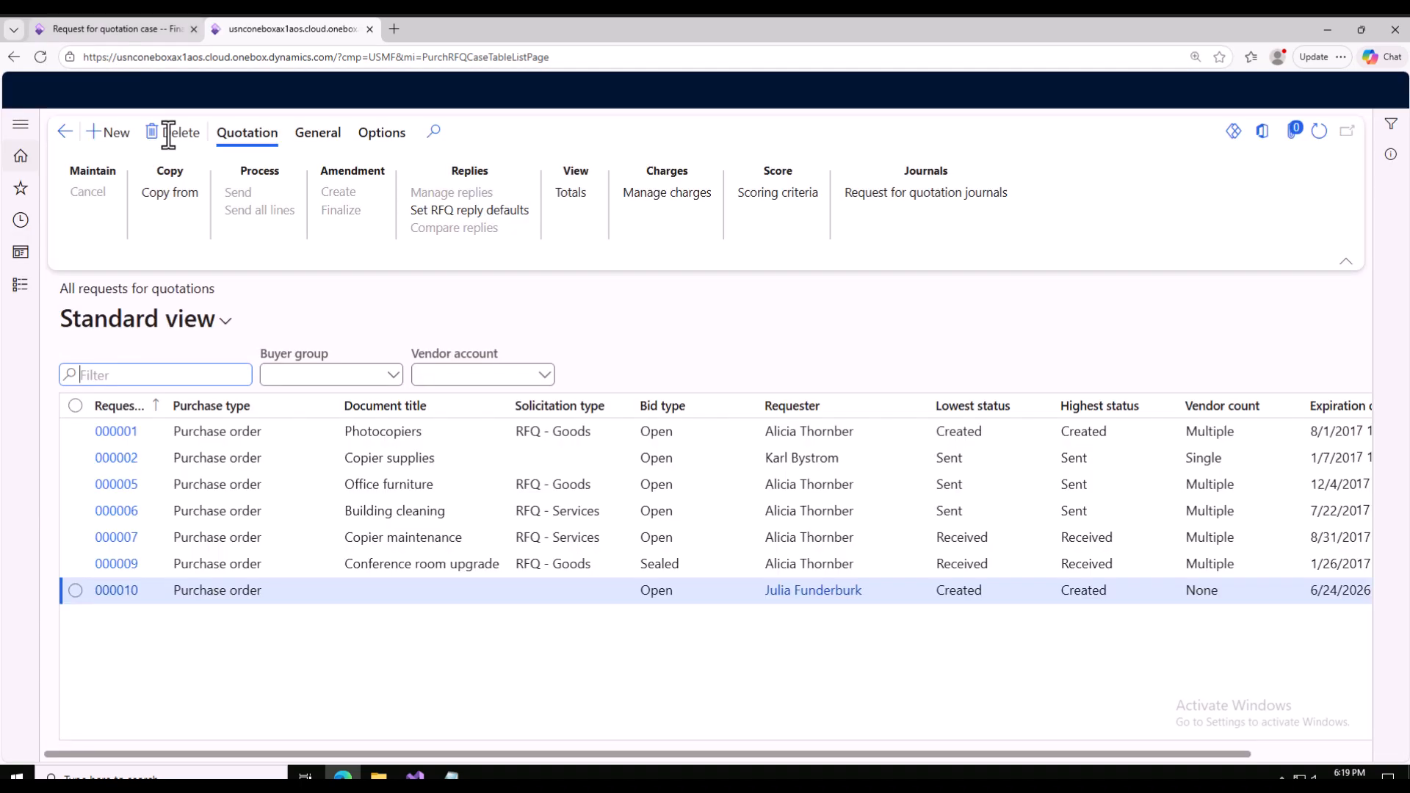
{"action": "left_click", "coordinate": [20, 285]}
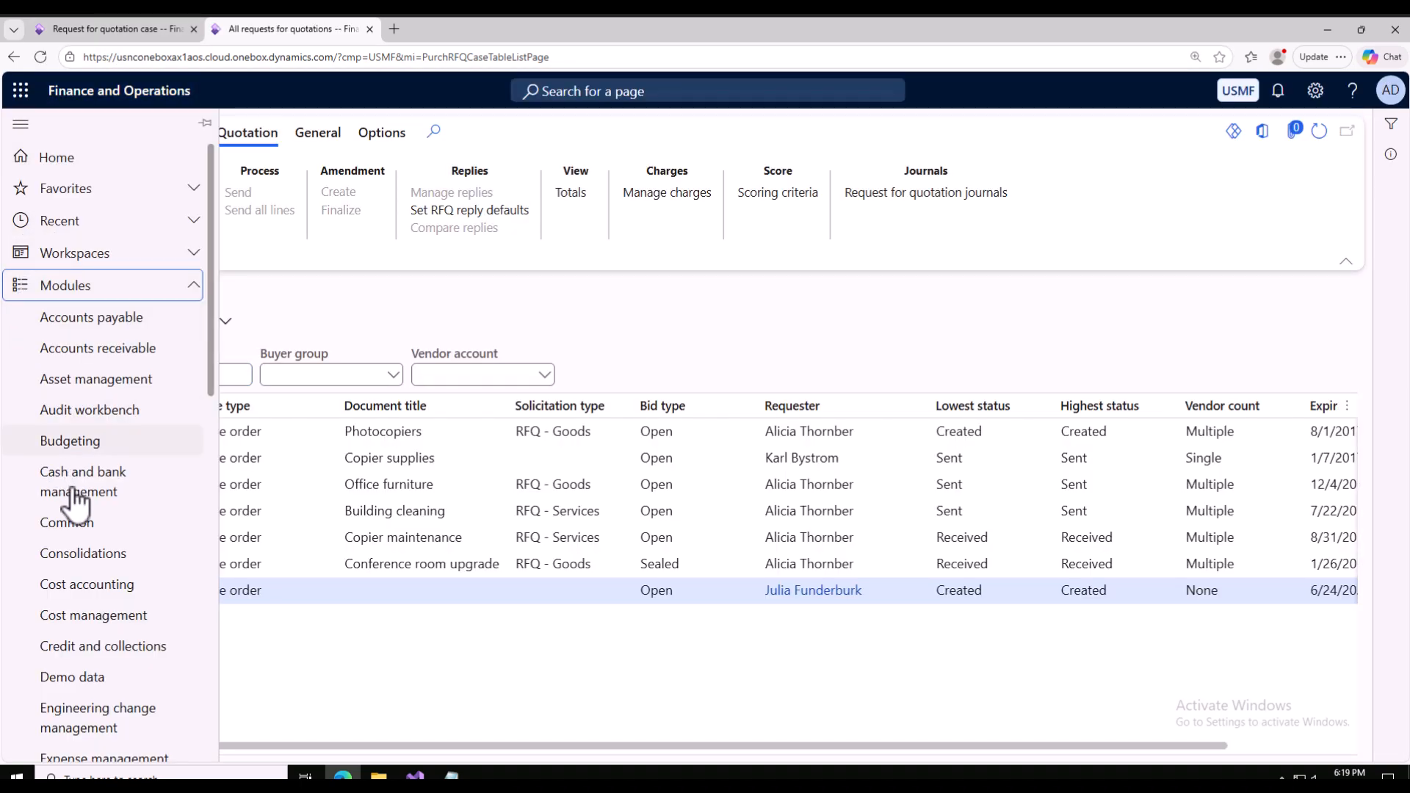
{"action": "scroll", "coordinate": [73, 505], "scroll_direction": "down", "scroll_amount": 10}
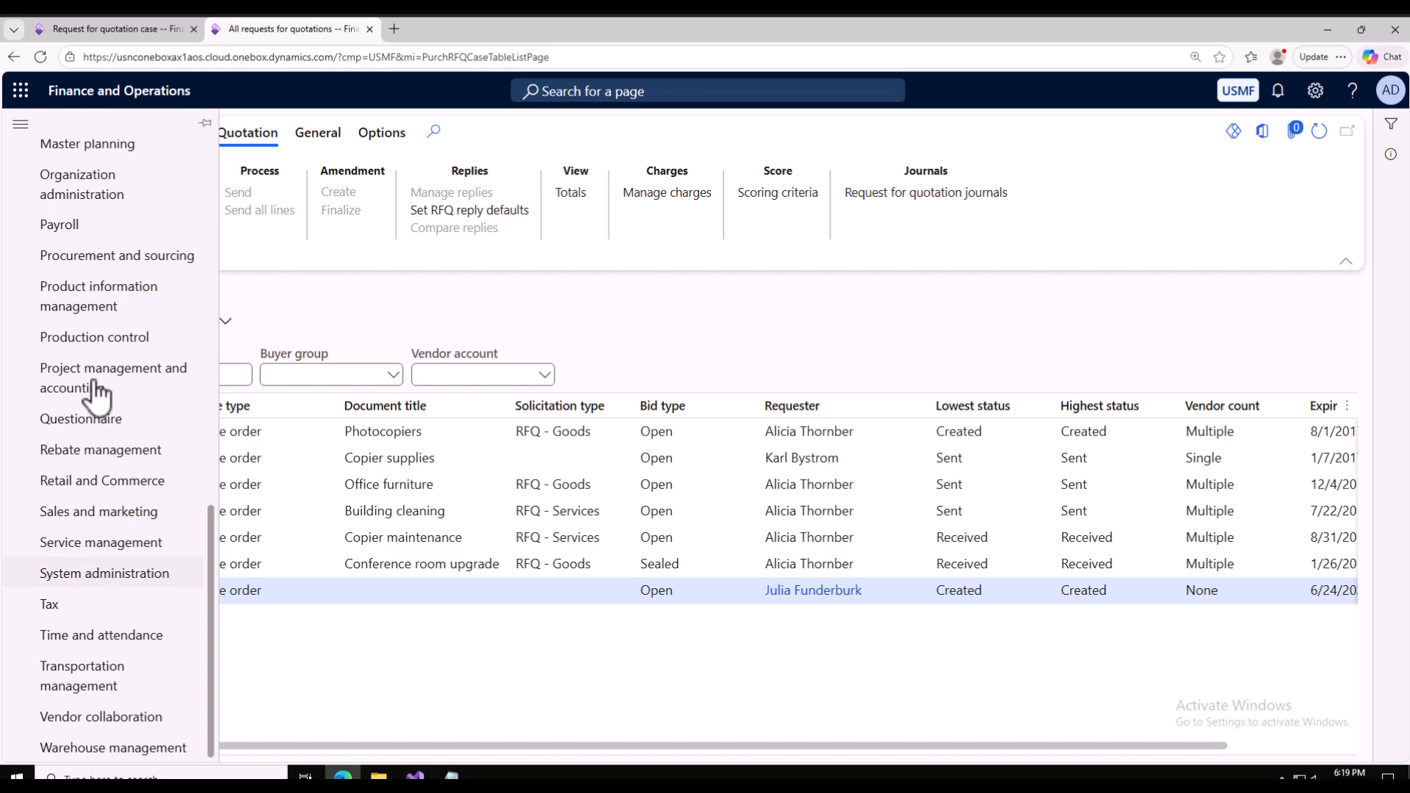
{"action": "left_click", "coordinate": [118, 258]}
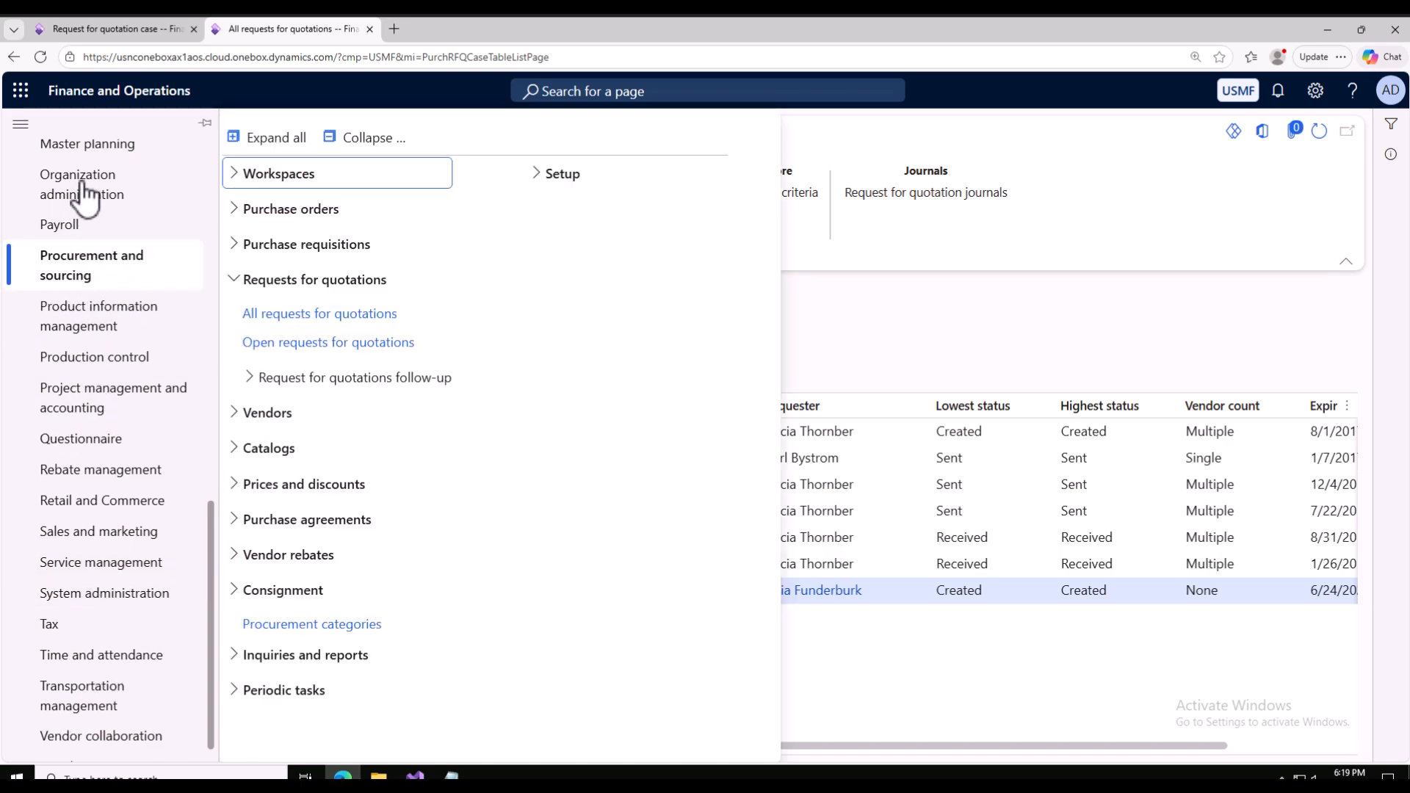
{"action": "left_click", "coordinate": [103, 316]}
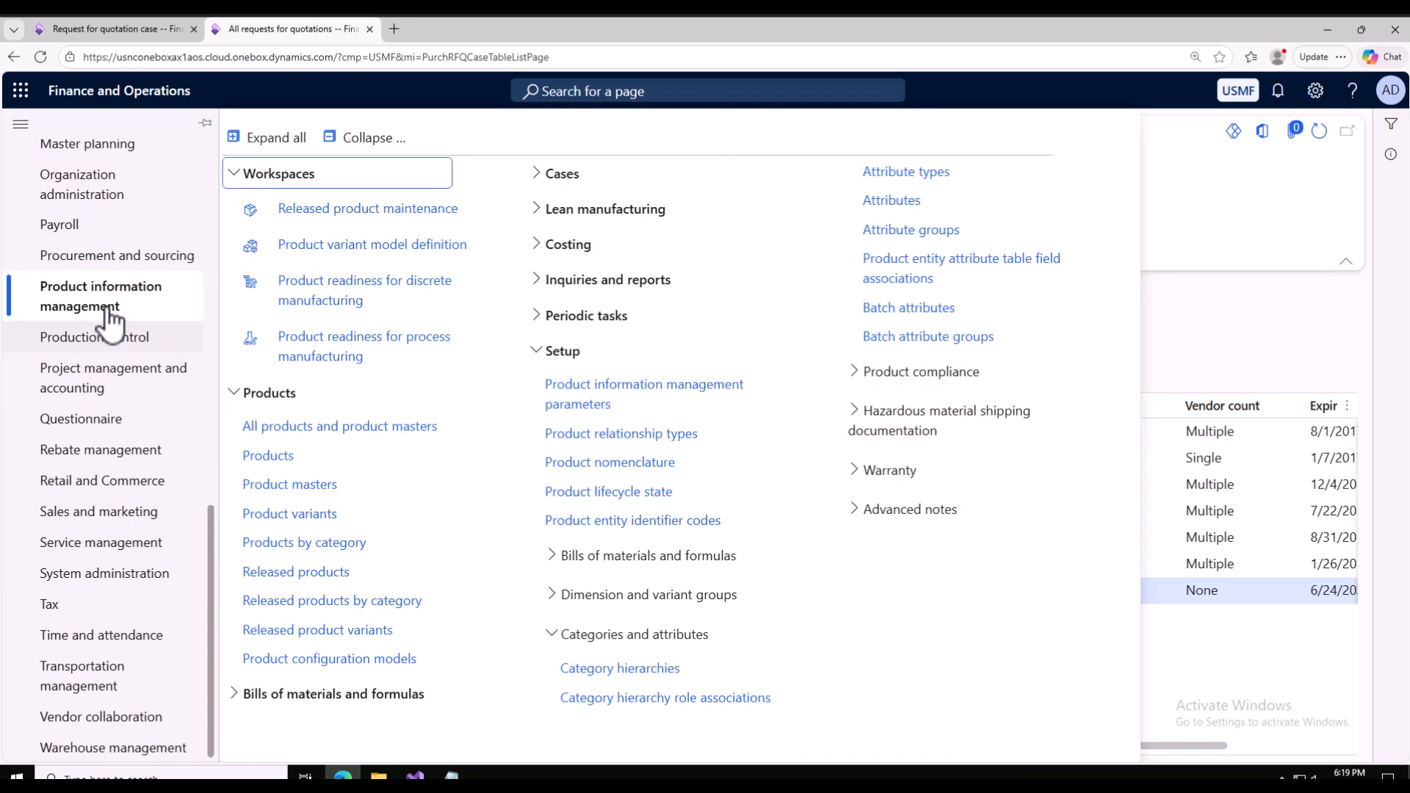
{"action": "left_click", "coordinate": [309, 574]}
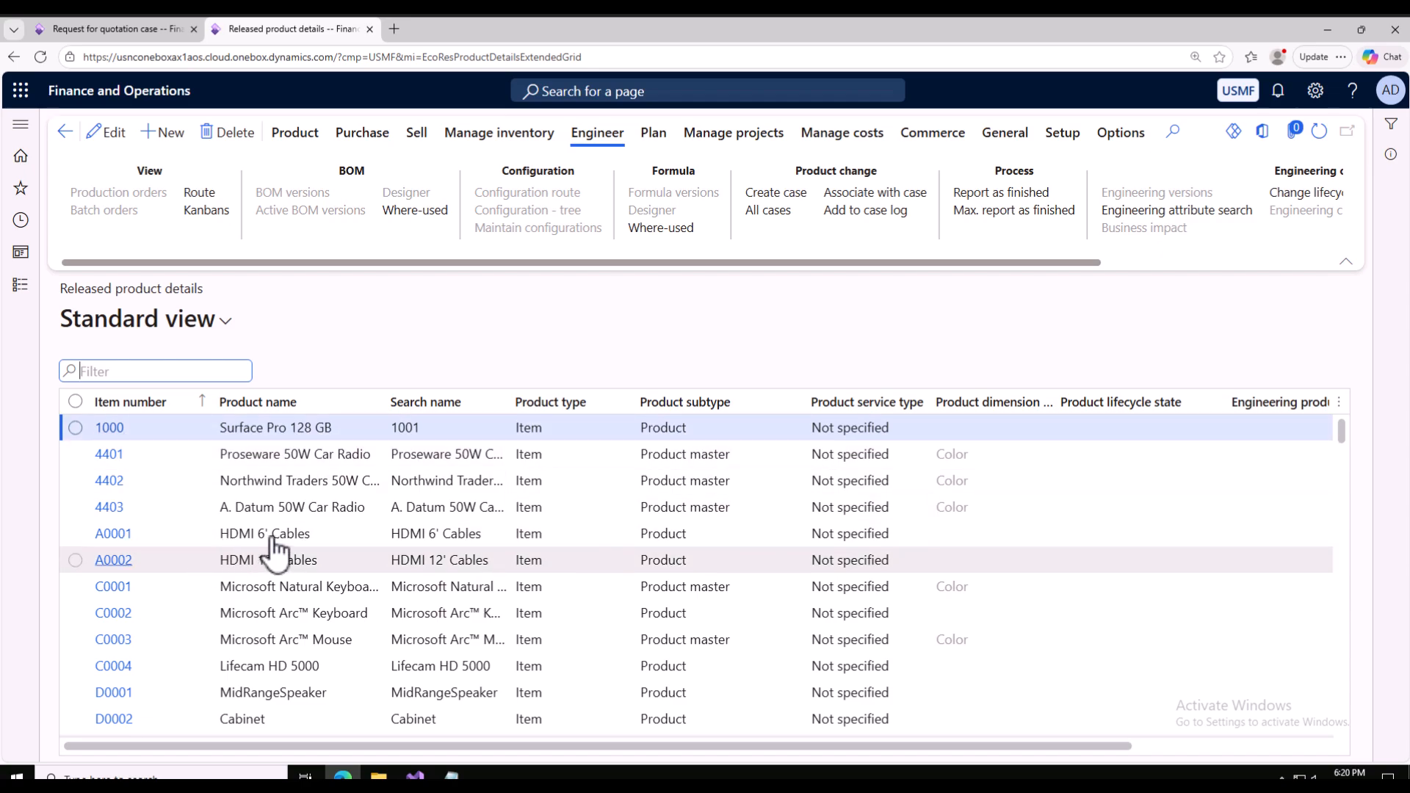
Open the released product details of item A0001 and check its purchase price.
{"action": "left_click", "coordinate": [324, 534]}
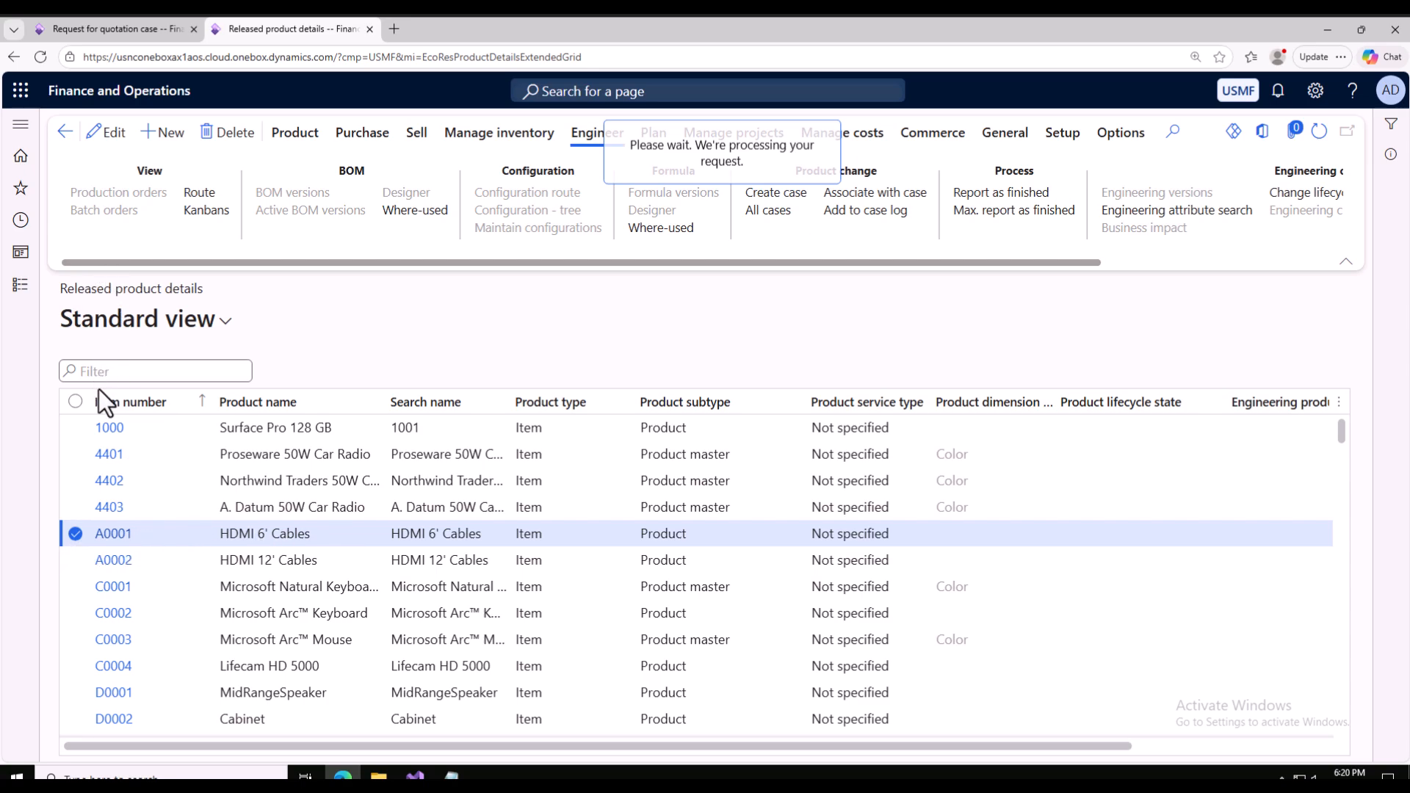
{"action": "scroll", "coordinate": [185, 570], "scroll_direction": "down", "scroll_amount": 2}
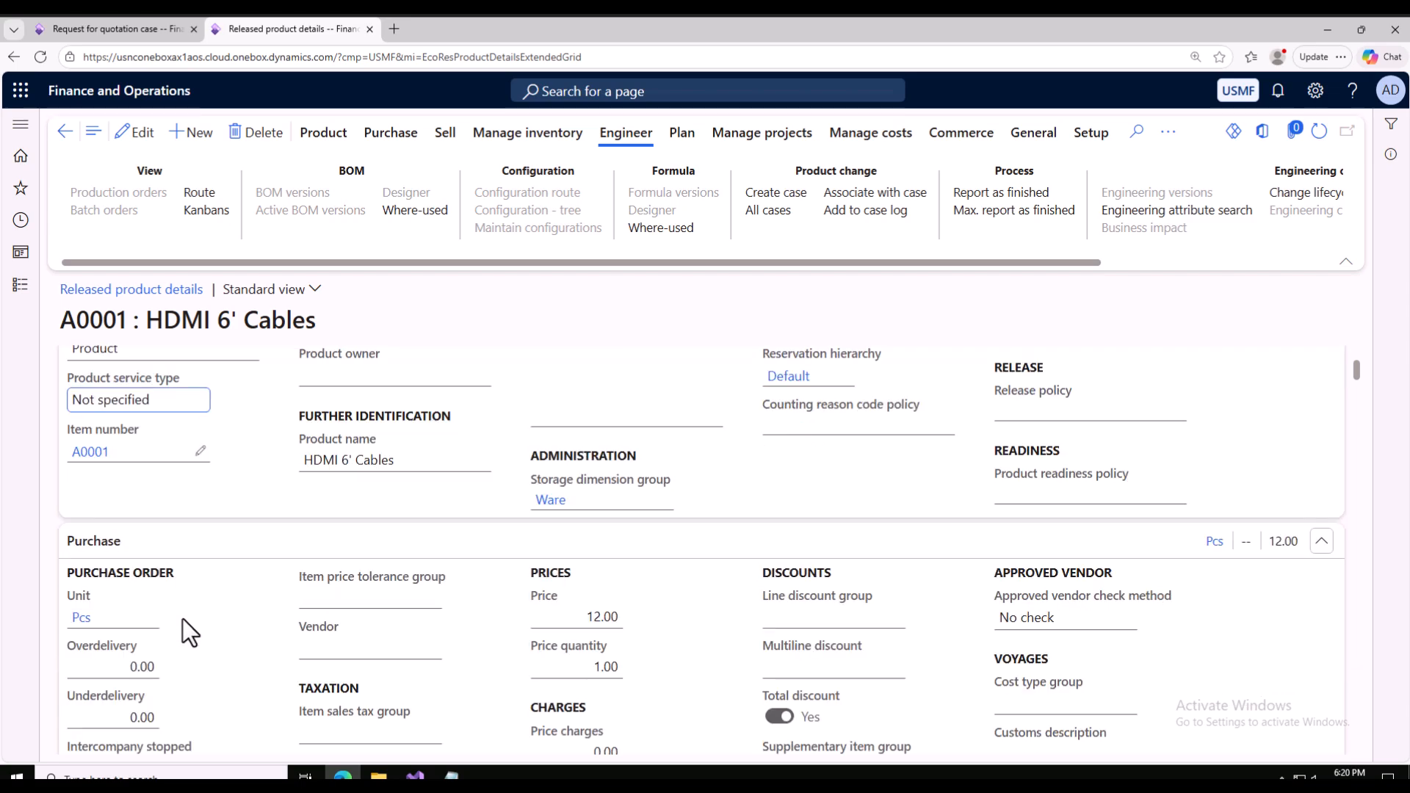
{"action": "double_click", "coordinate": [580, 617]}
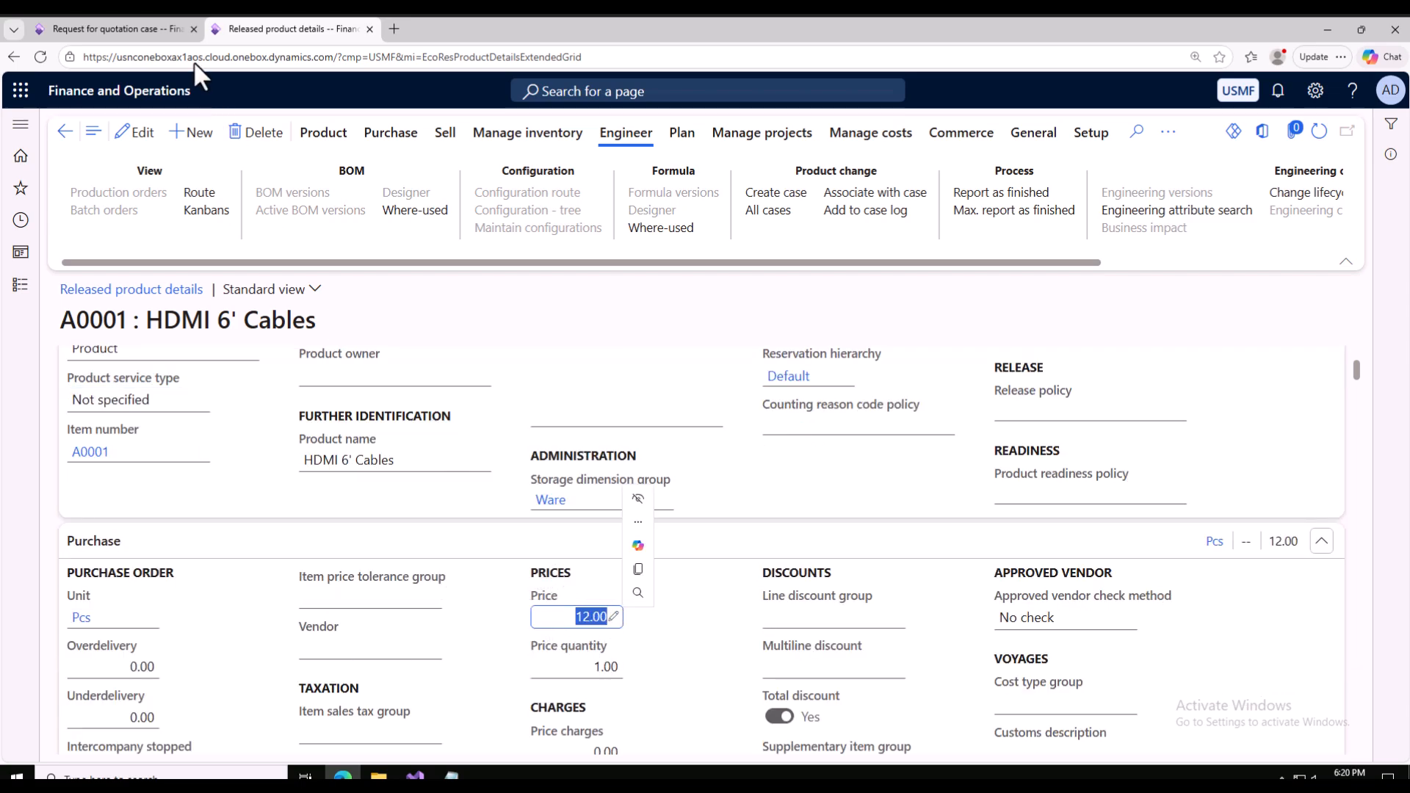
Return to the request for quotation case, close the product information, and add a vendor line in the case header.
{"action": "left_click", "coordinate": [116, 33]}
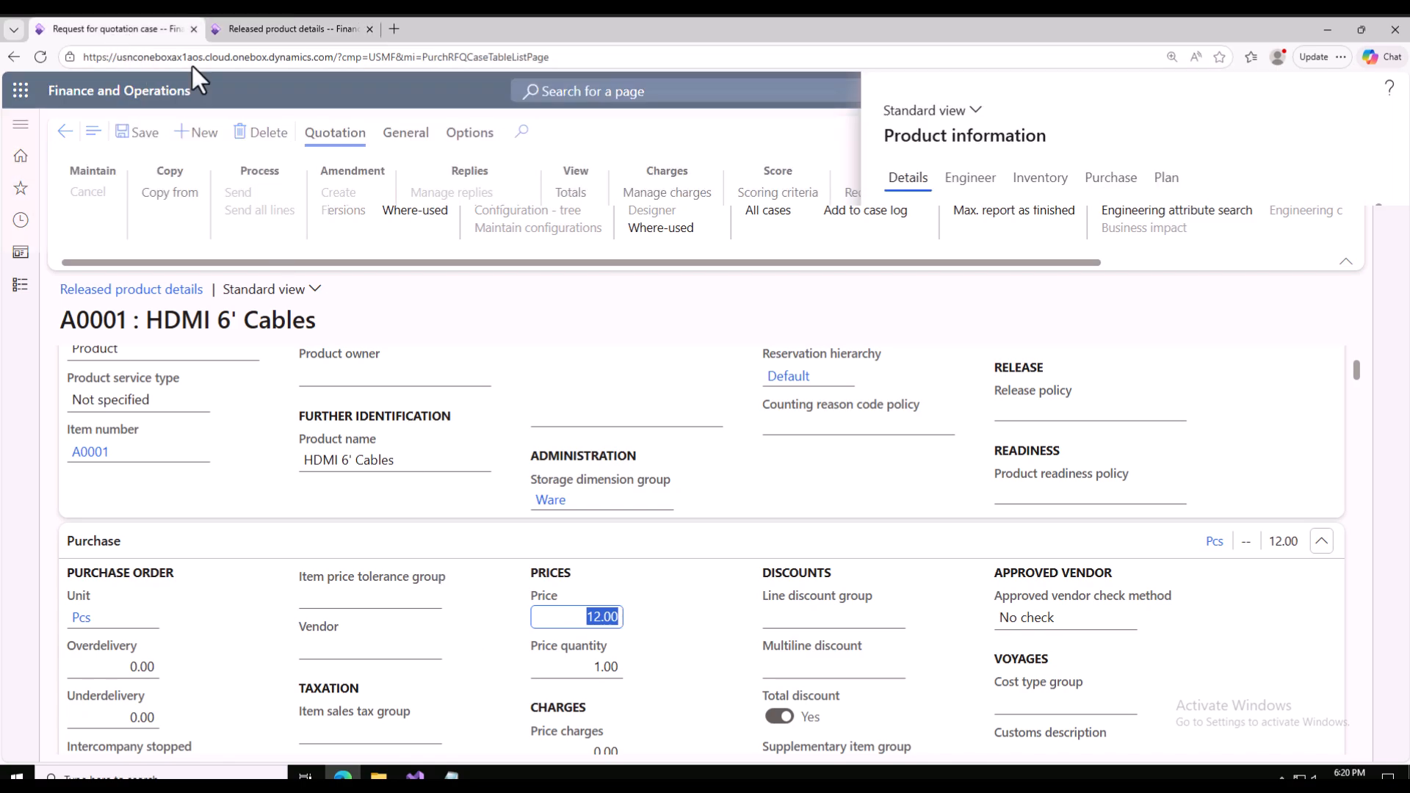
{"action": "left_click", "coordinate": [1367, 727]}
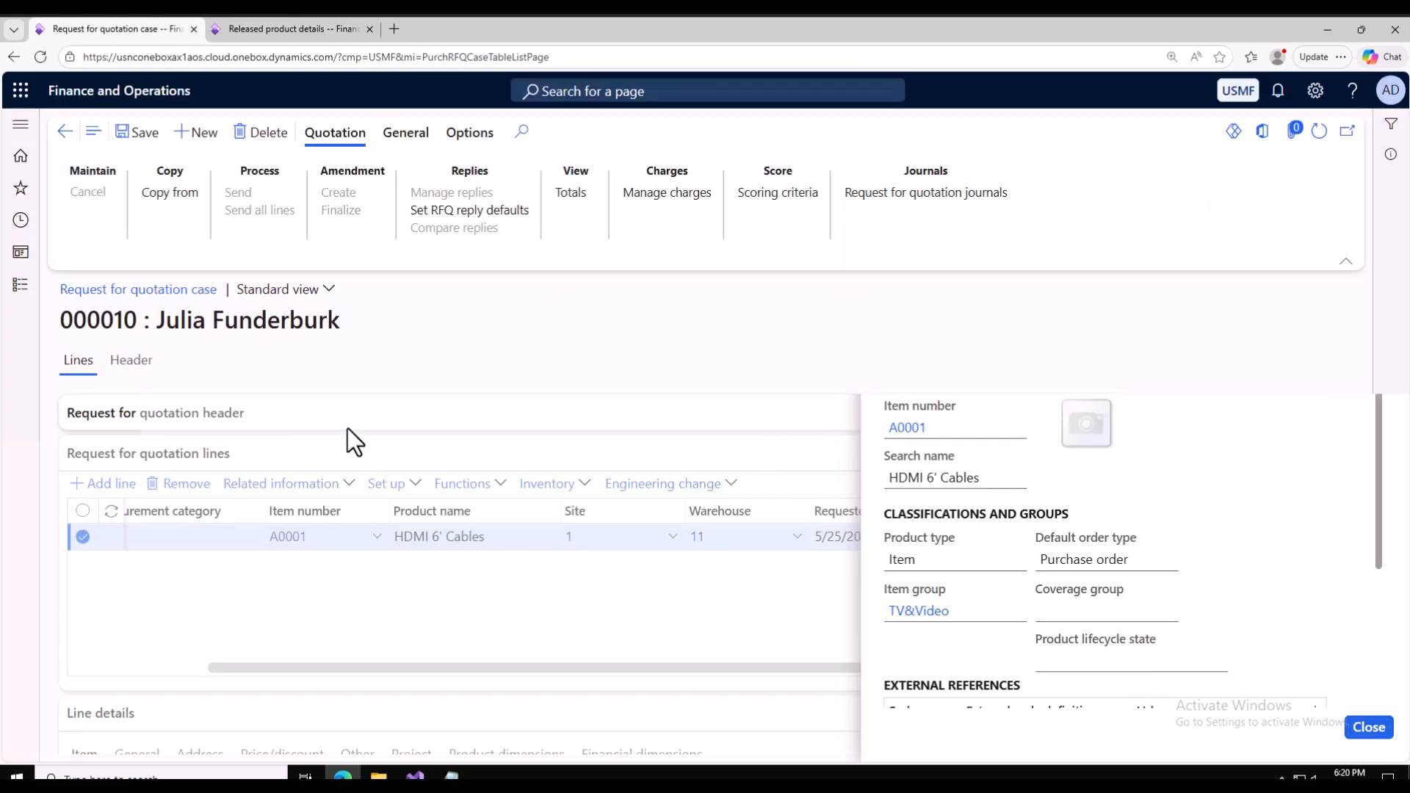
{"action": "left_click", "coordinate": [132, 362]}
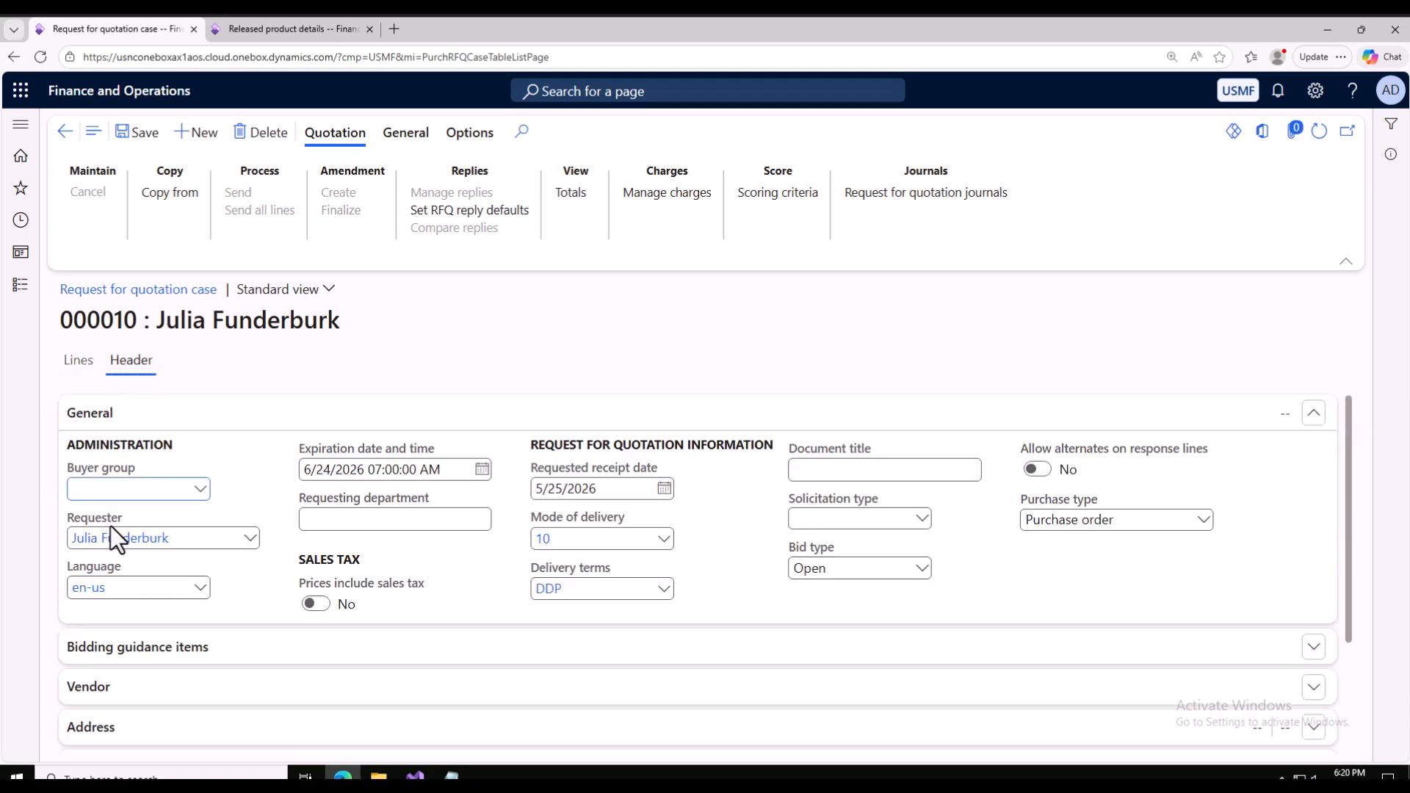
{"action": "scroll", "coordinate": [110, 536], "scroll_direction": "down", "scroll_amount": 2}
{"action": "left_click", "coordinate": [108, 544]}
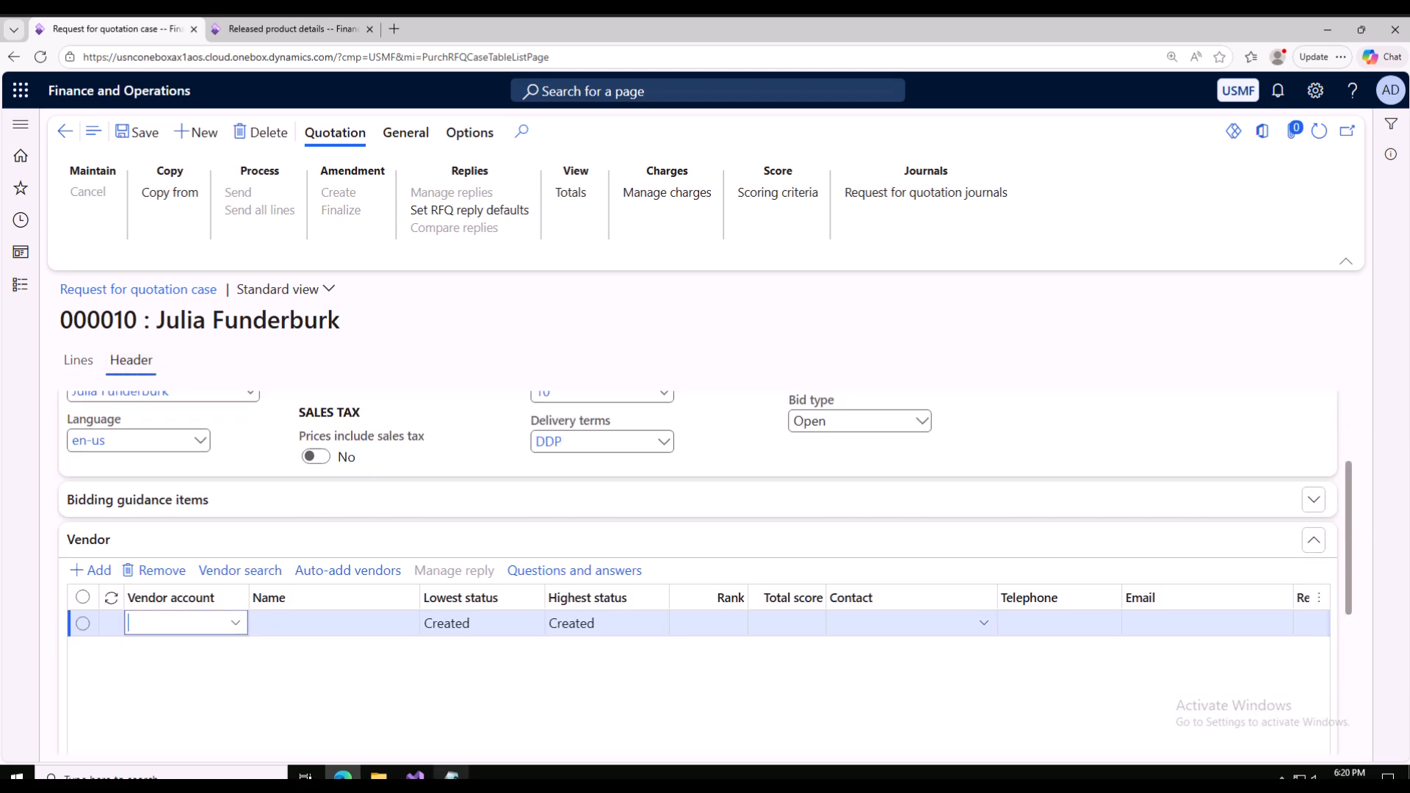
Check the two vendor accounts noted in Notepad.
{"action": "key", "text": "alt+Tab"}
{"action": "left_click_drag", "start_coordinate": [458, 235], "coordinate": [315, 224]}
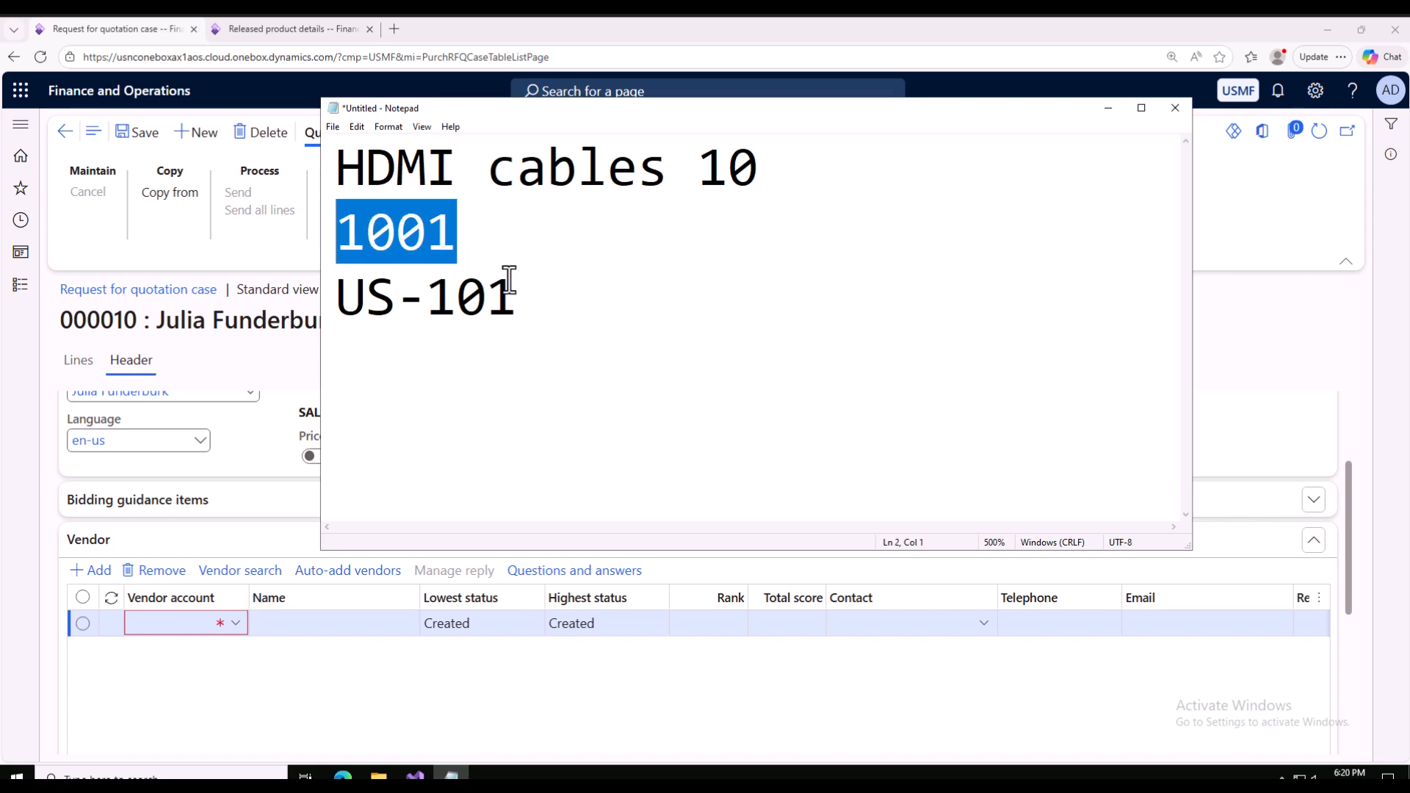
{"action": "left_click_drag", "start_coordinate": [520, 297], "coordinate": [385, 255]}
{"action": "left_click", "coordinate": [465, 264]}
{"action": "left_click_drag", "start_coordinate": [528, 304], "coordinate": [357, 250]}
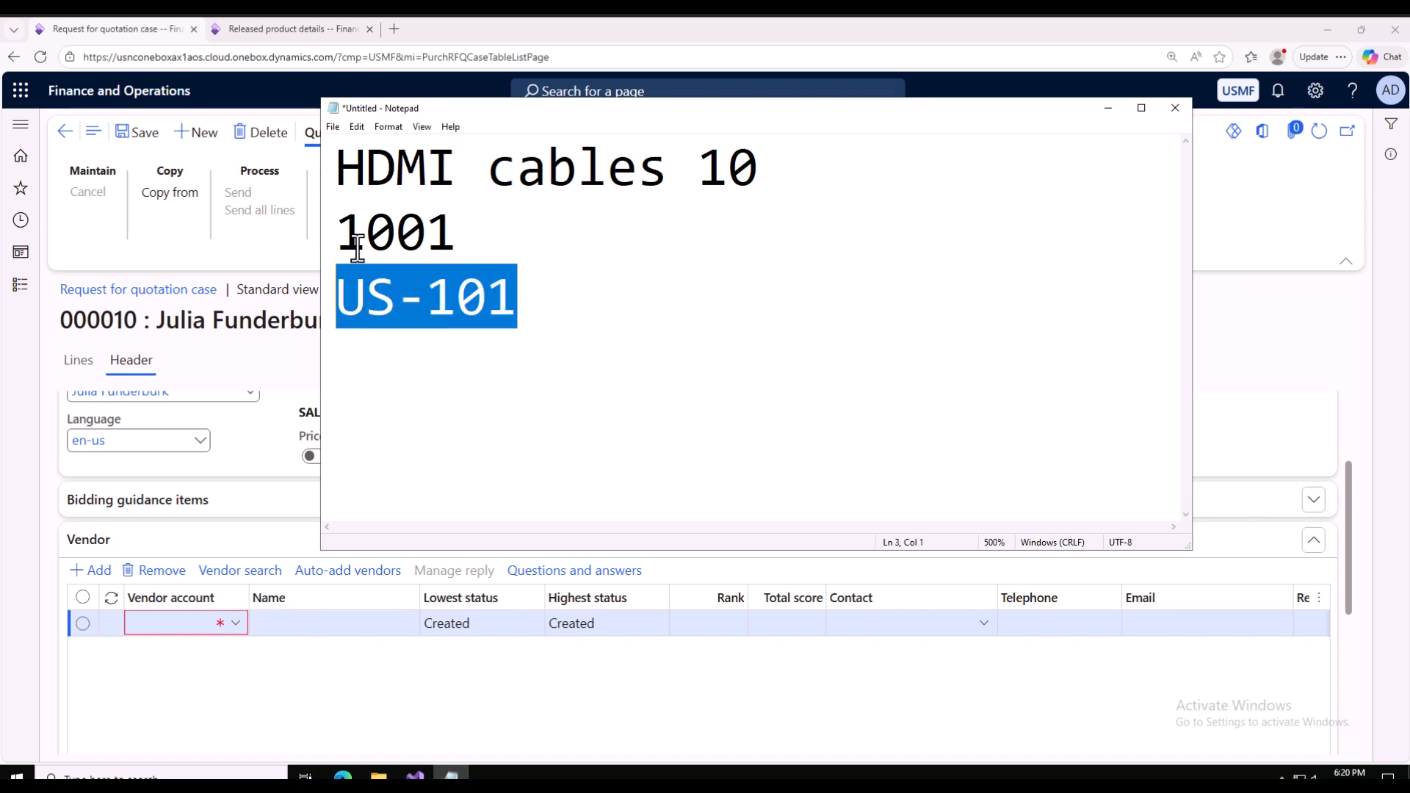
Assign the new vendor line to Acme Office Supplies and save the request for quotation.
{"action": "left_click", "coordinate": [174, 628]}
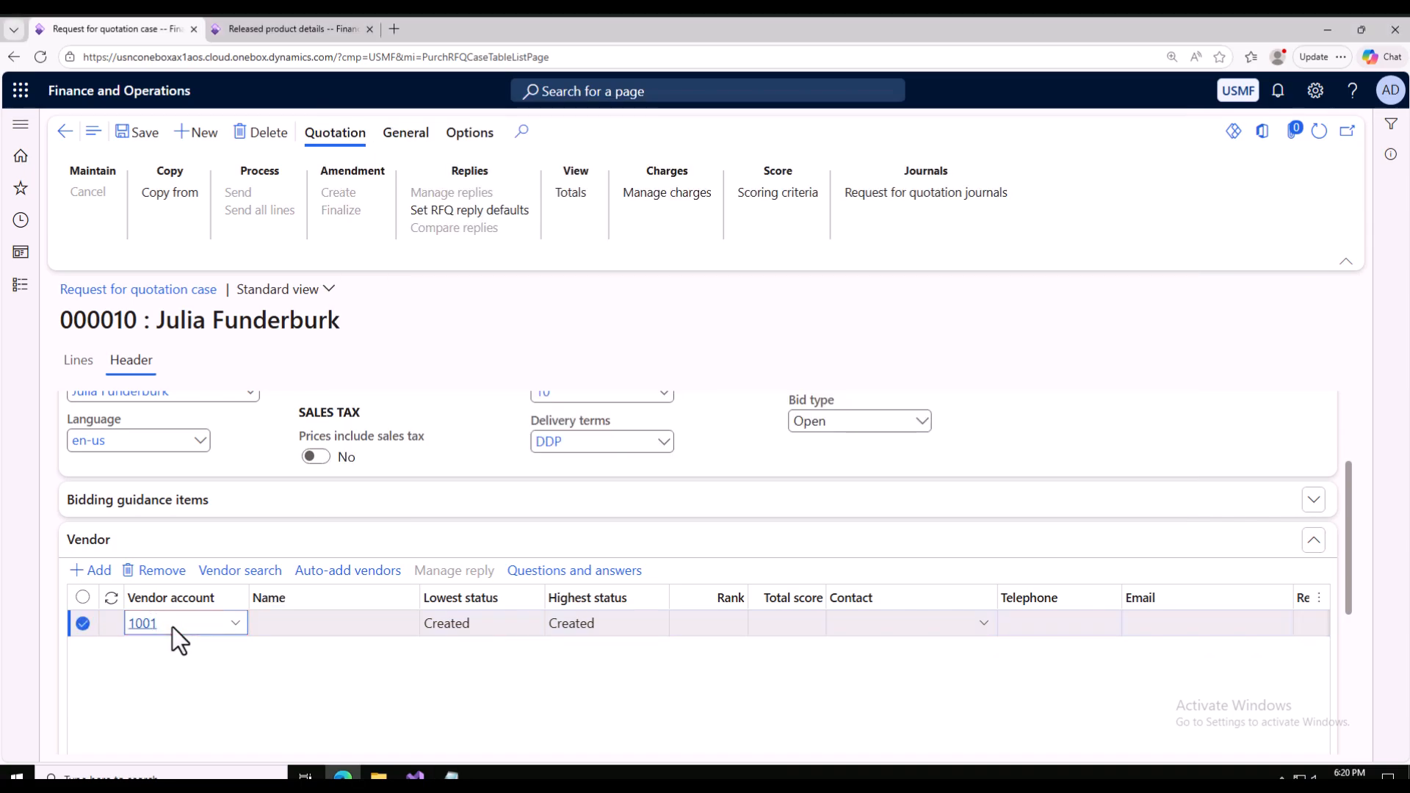
{"action": "left_click", "coordinate": [259, 465]}
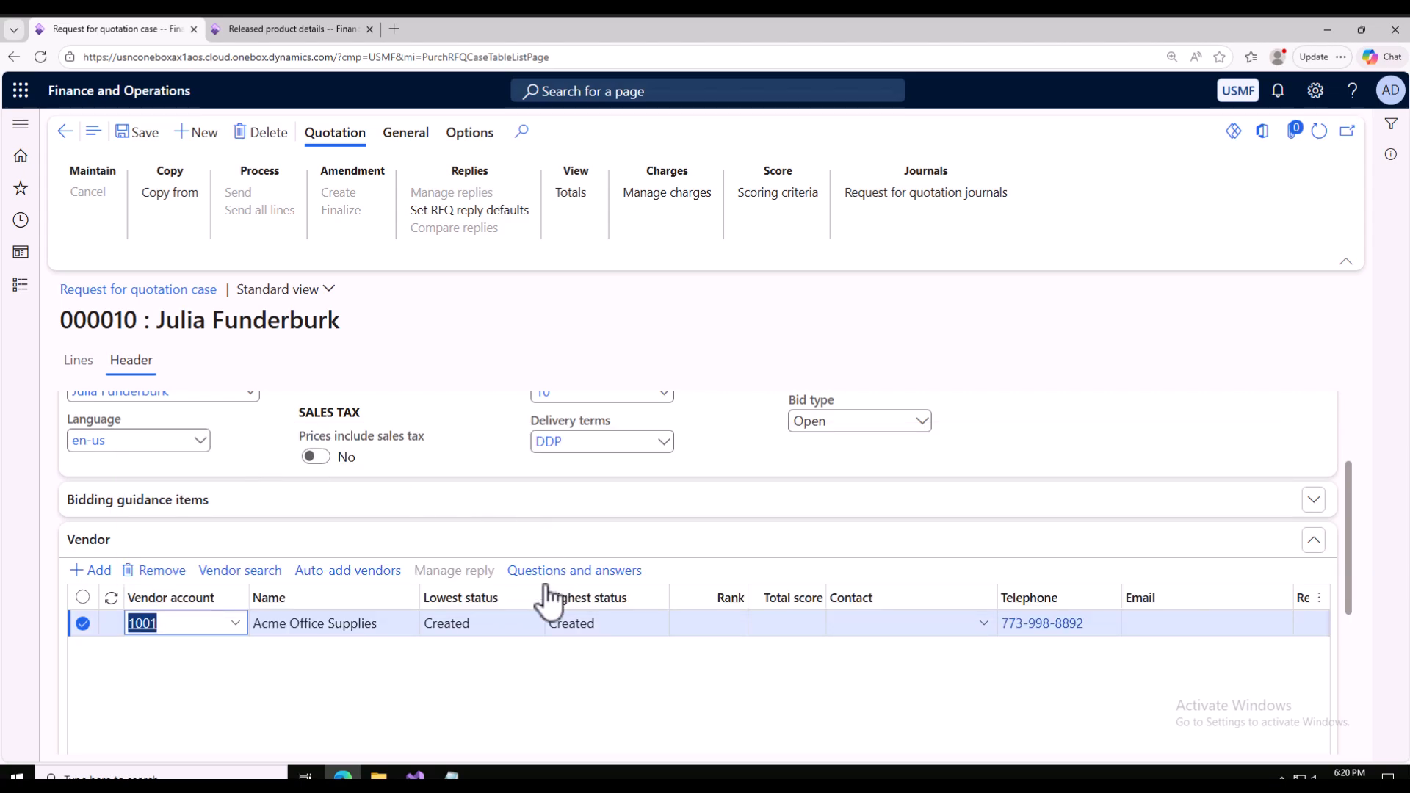
{"action": "left_click", "coordinate": [119, 132]}
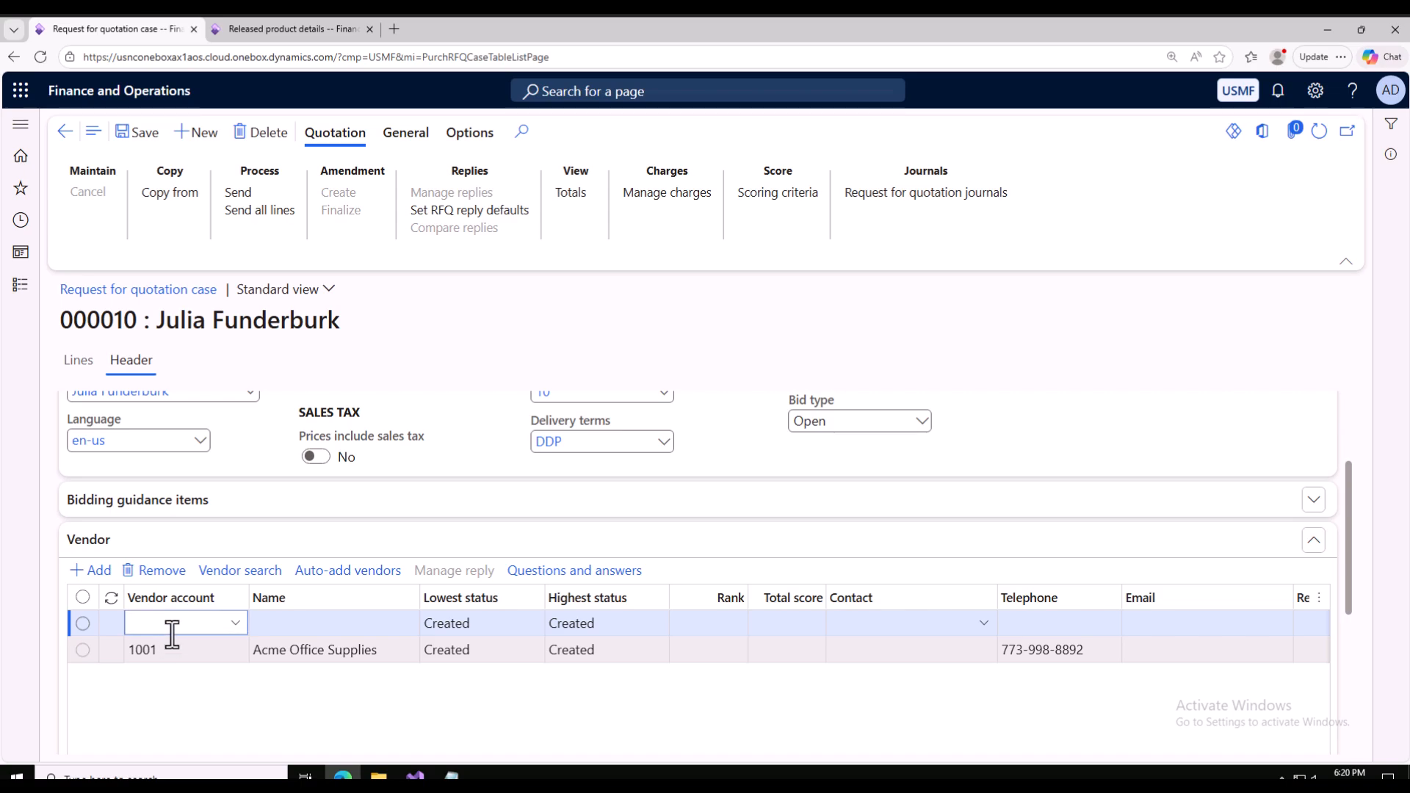
Add Fabrikam Electronics as the second vendor and save the request for quotation.
{"action": "type", "text": "Us-101"}
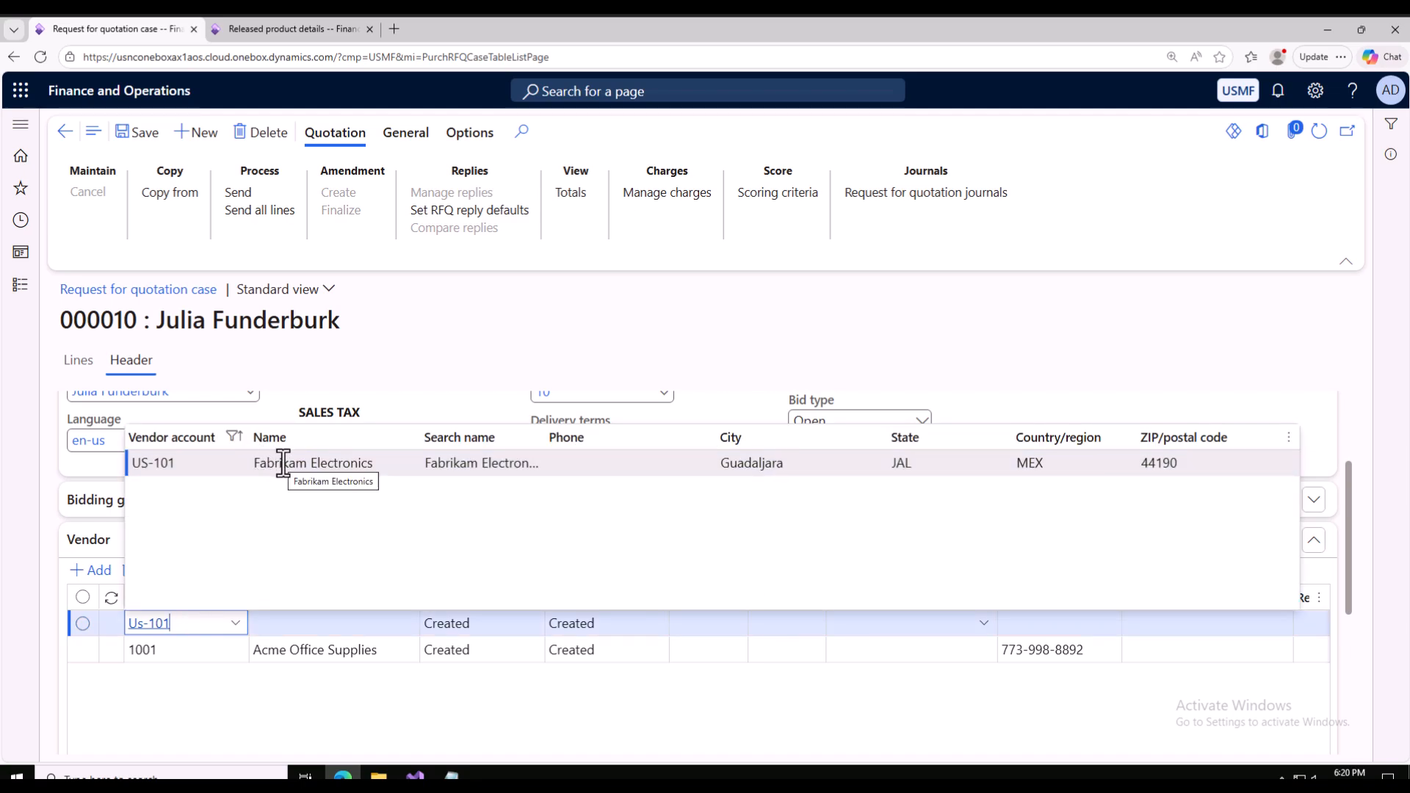
{"action": "left_click", "coordinate": [282, 462]}
{"action": "scroll", "coordinate": [483, 700], "scroll_direction": "down", "scroll_amount": 2}
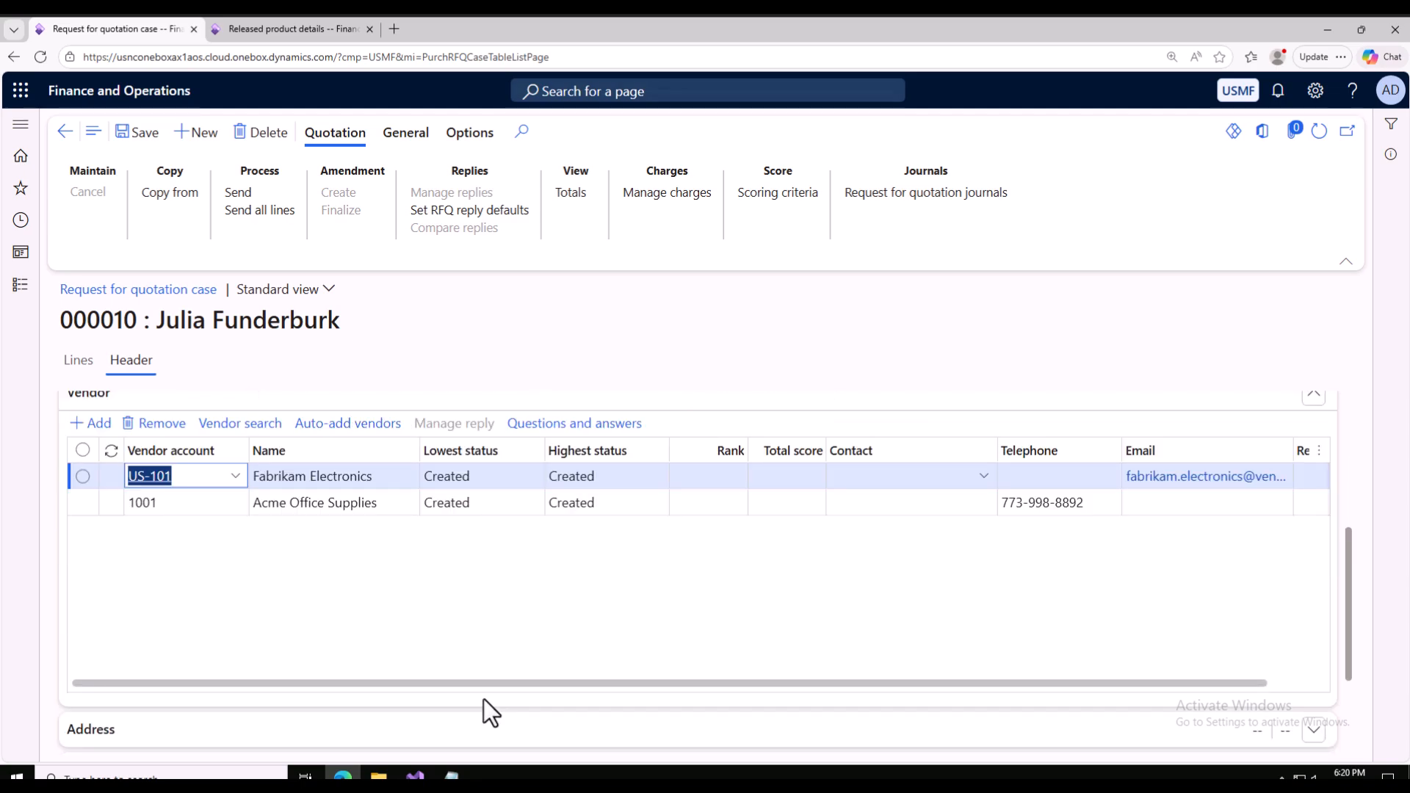
{"action": "left_click", "coordinate": [139, 132]}
{"action": "left_click_drag", "start_coordinate": [966, 695], "coordinate": [1284, 682]}
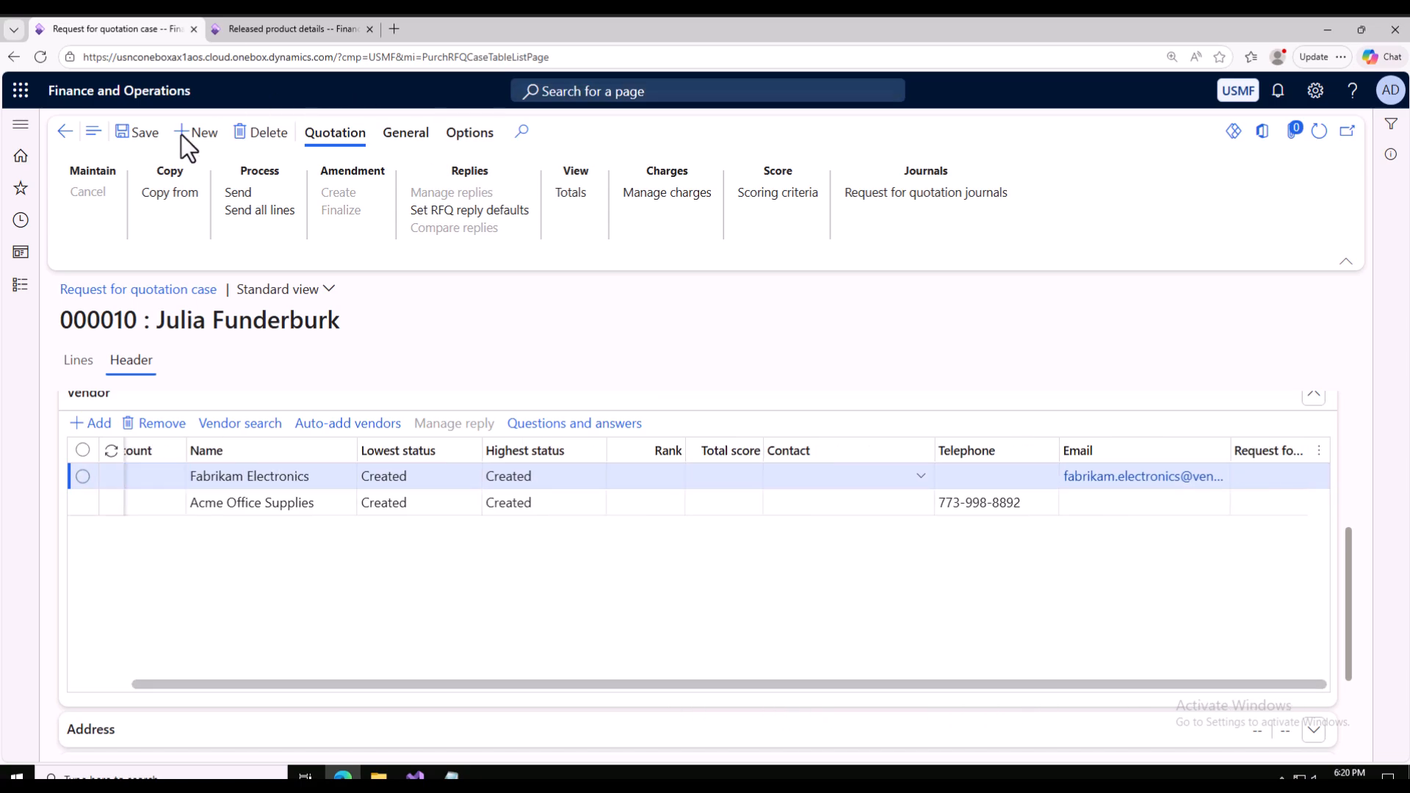
{"action": "left_click", "coordinate": [133, 136]}
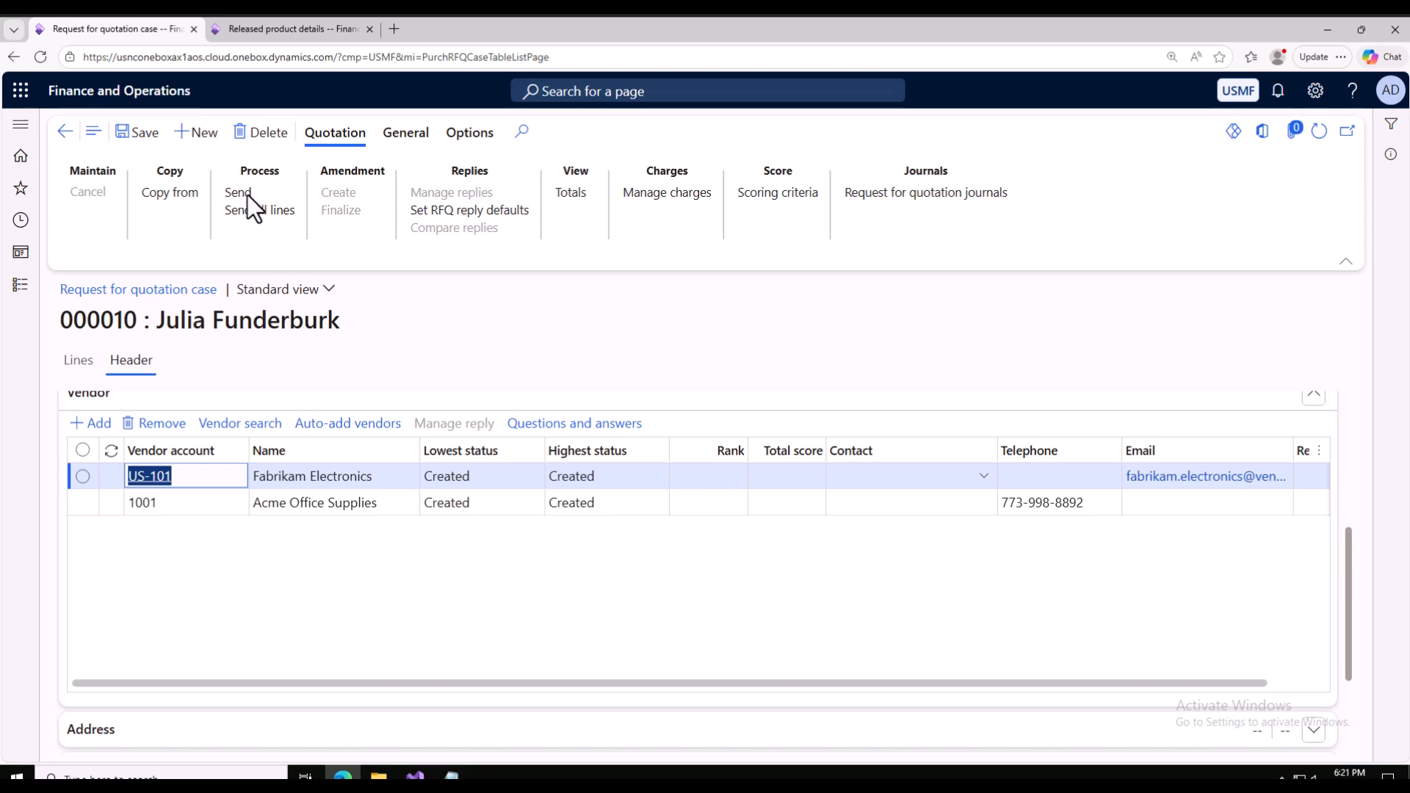
Send the request for quotation for item A0001, with purchase quantity 10, to Acme Office Supplies and Fabrikam Electronics.
{"action": "left_click", "coordinate": [78, 360]}
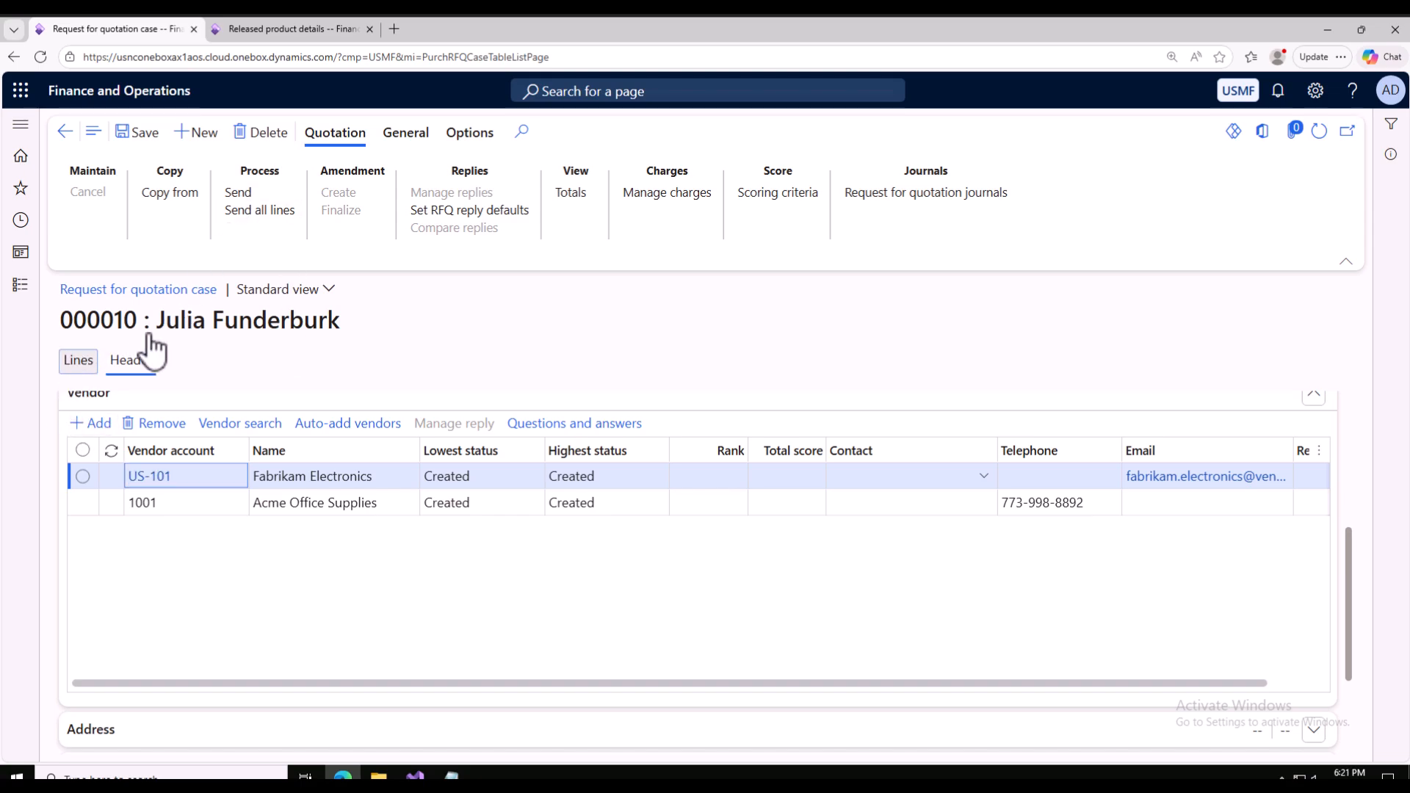
{"action": "left_click", "coordinate": [245, 203]}
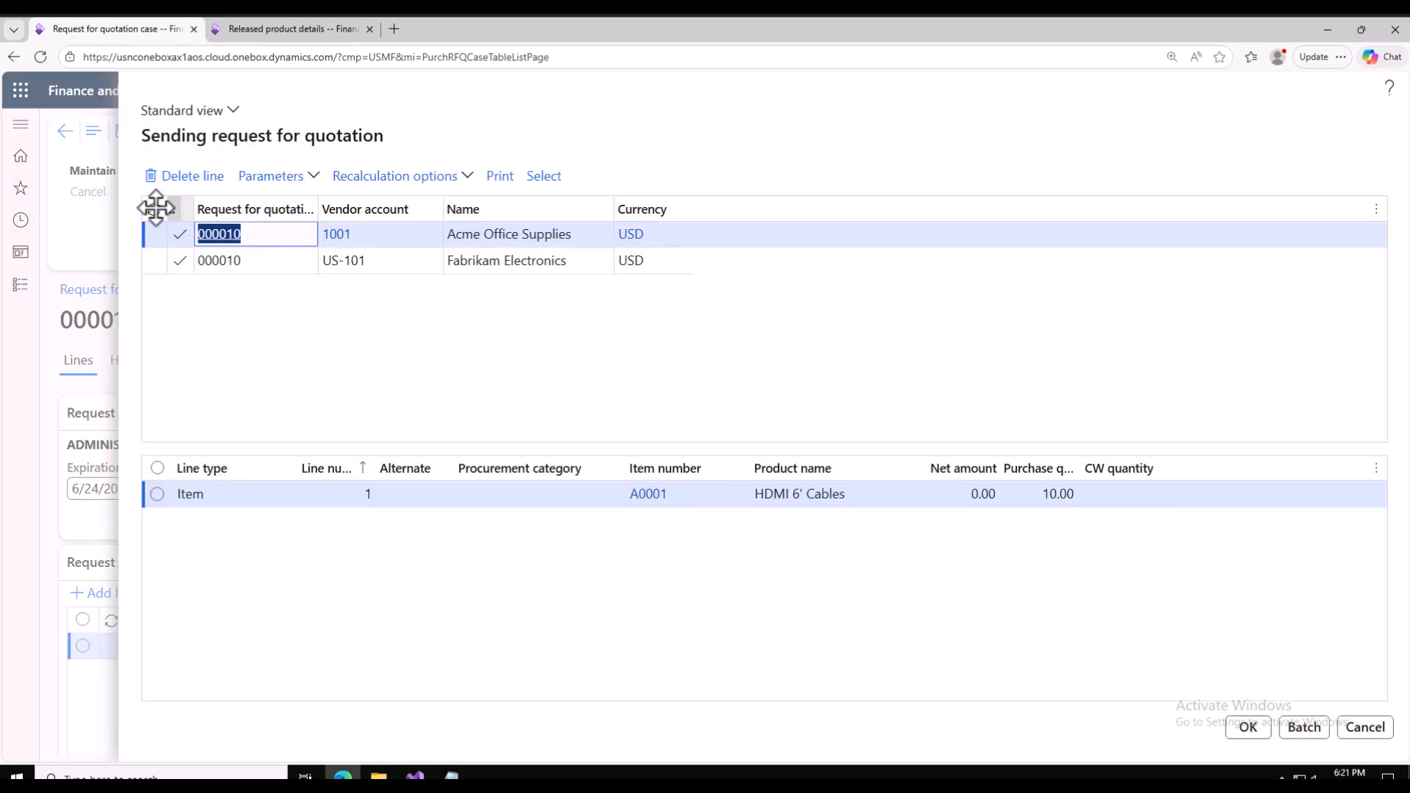
{"action": "left_click", "coordinate": [158, 495]}
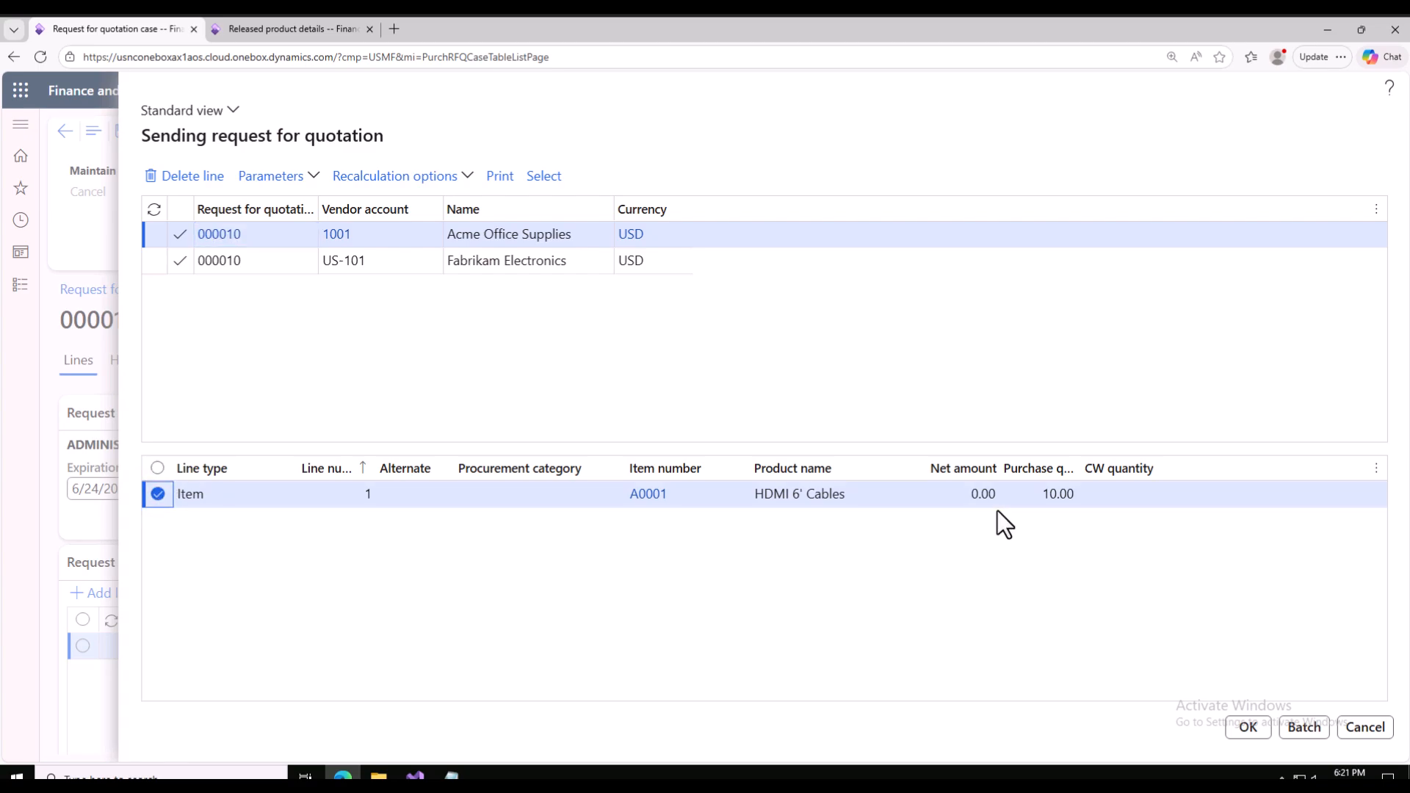
{"action": "left_click", "coordinate": [1039, 490]}
{"action": "type", "text": "10"}
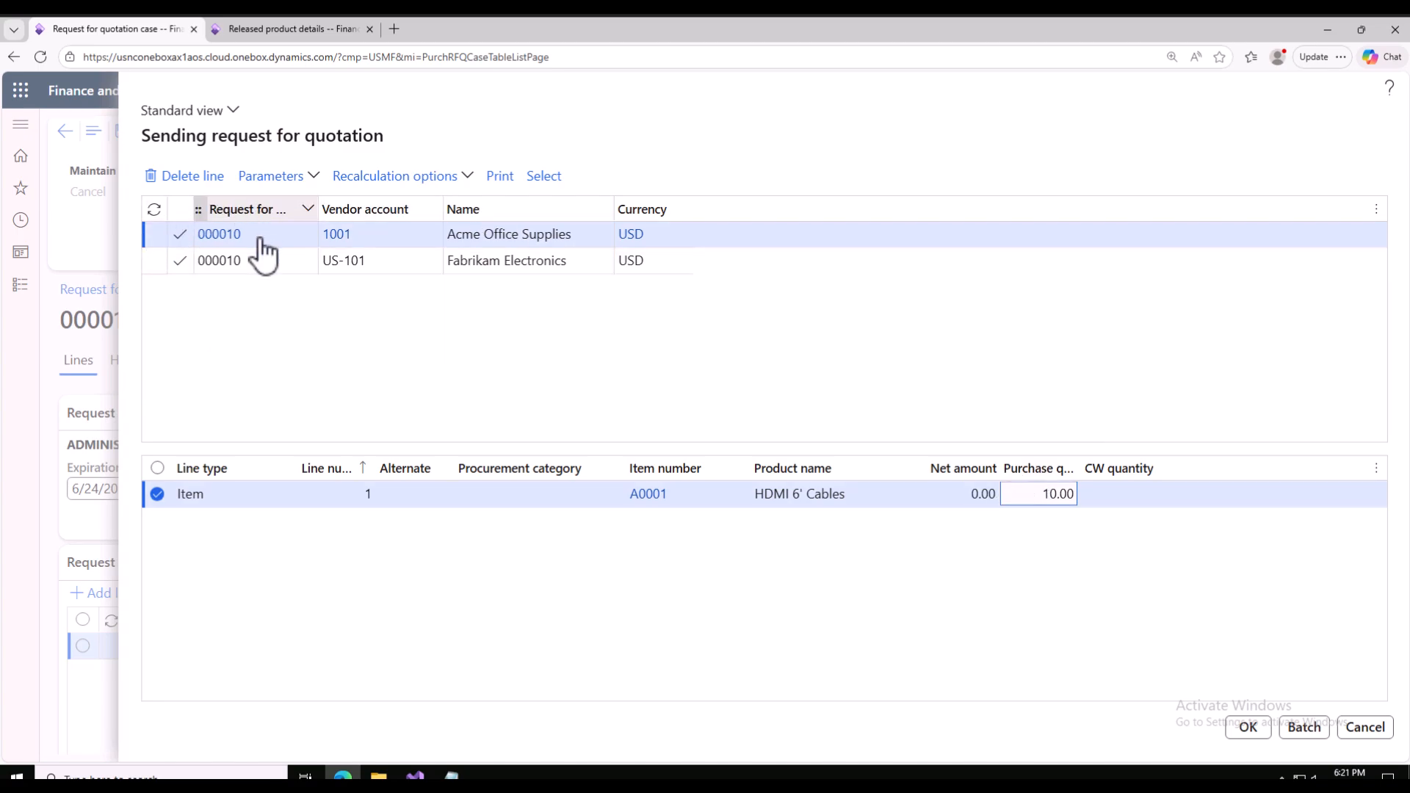
{"action": "left_click", "coordinate": [553, 233]}
{"action": "left_click", "coordinate": [558, 261]}
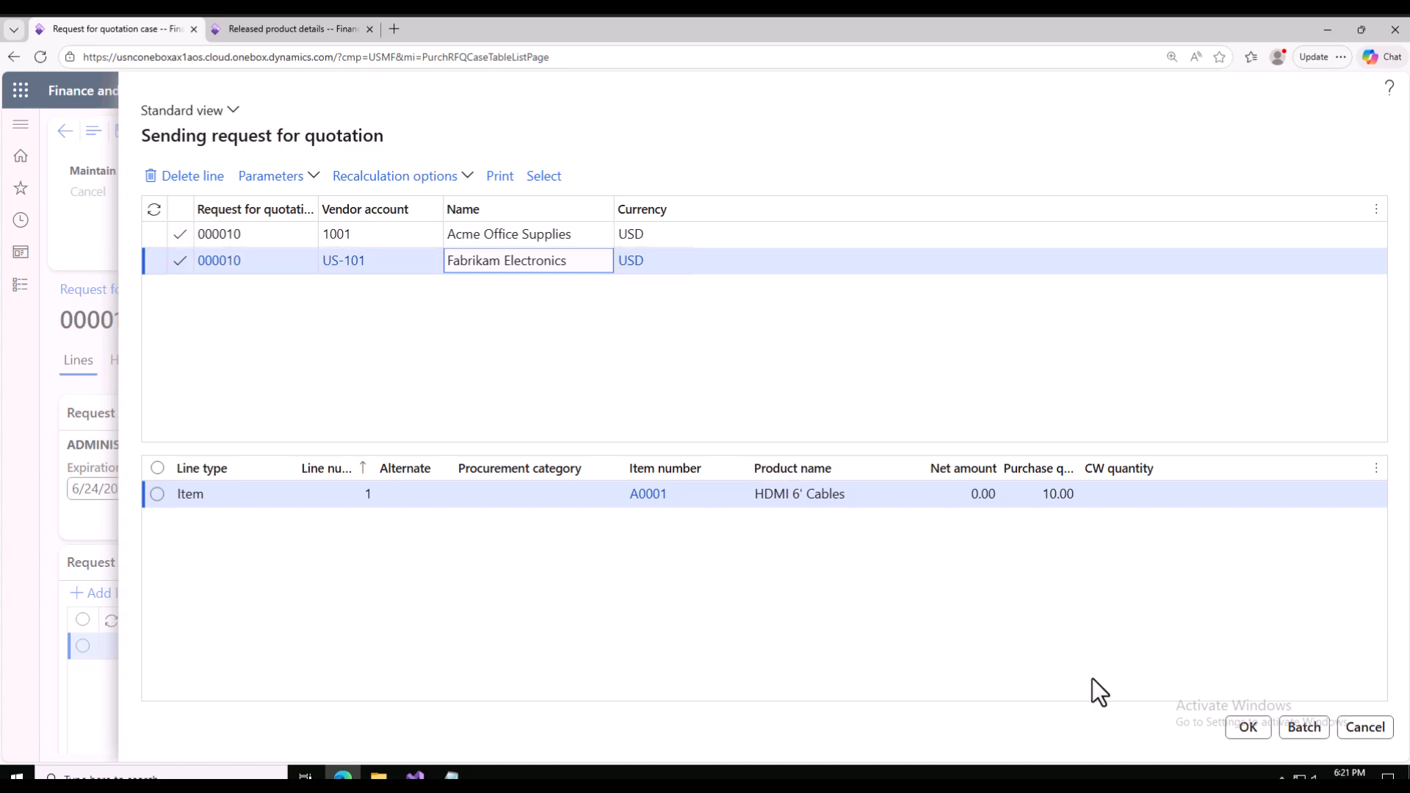
{"action": "left_click", "coordinate": [1248, 729]}
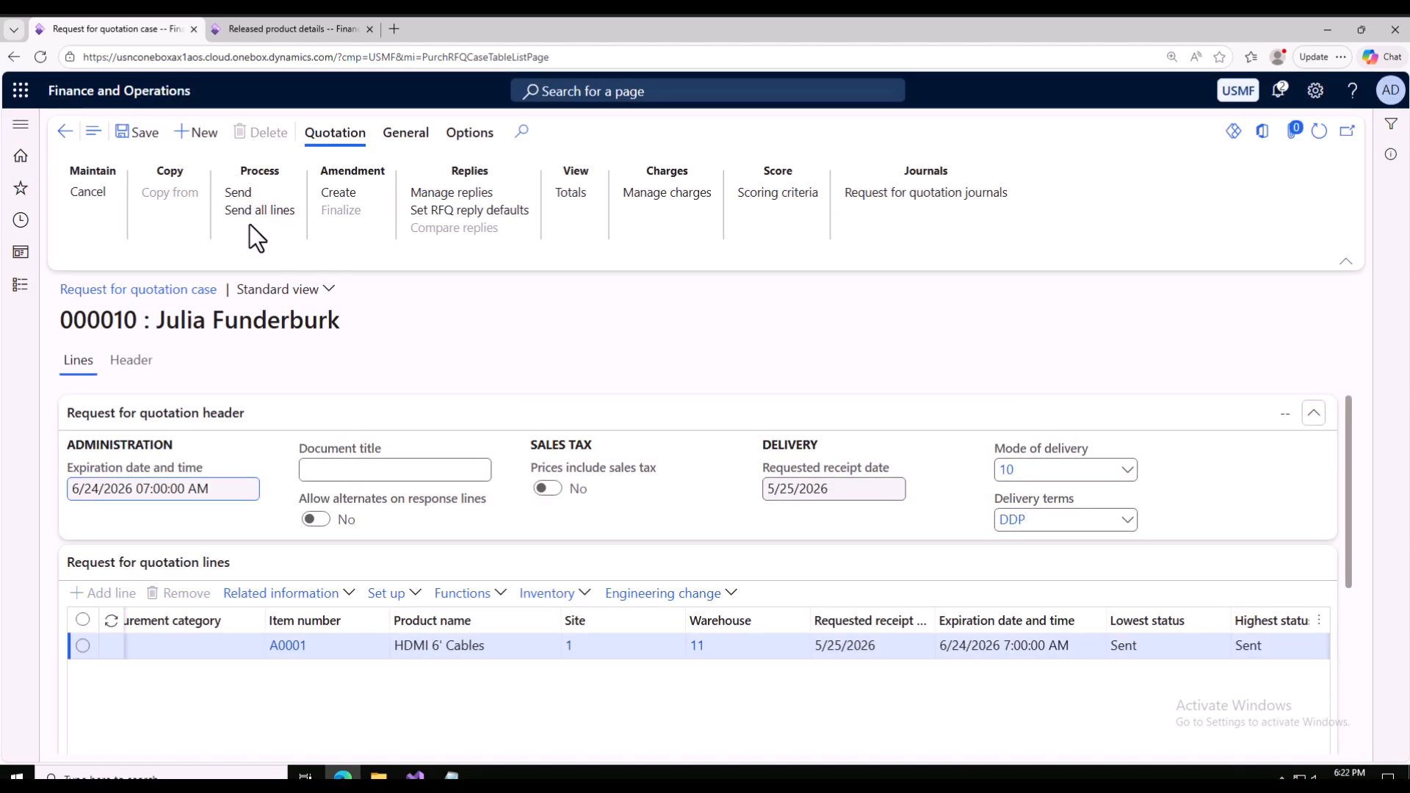
Switch to the released product browser tab and open Purchase orders for review in the Vendor collaboration module.
{"action": "left_click", "coordinate": [136, 362]}
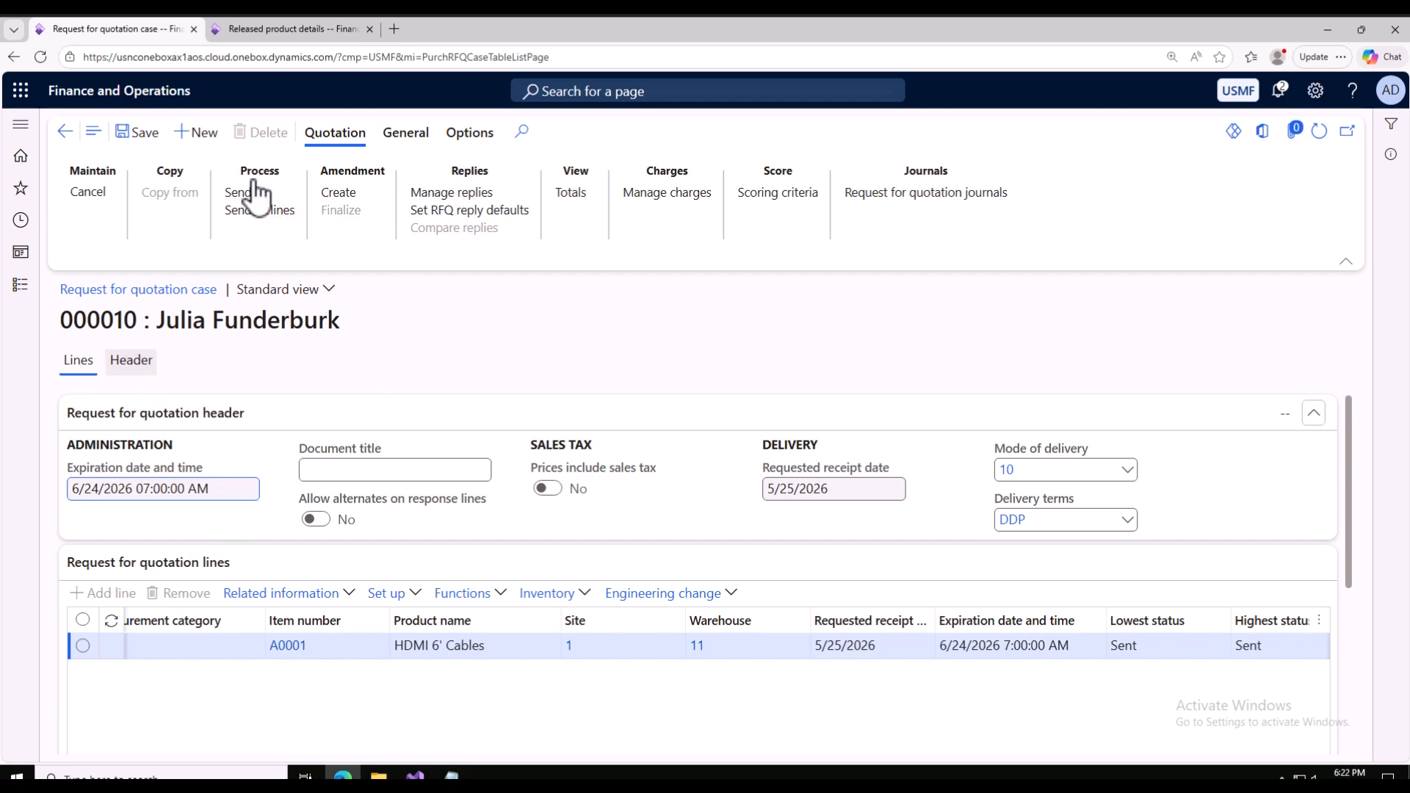
{"action": "left_click", "coordinate": [245, 26]}
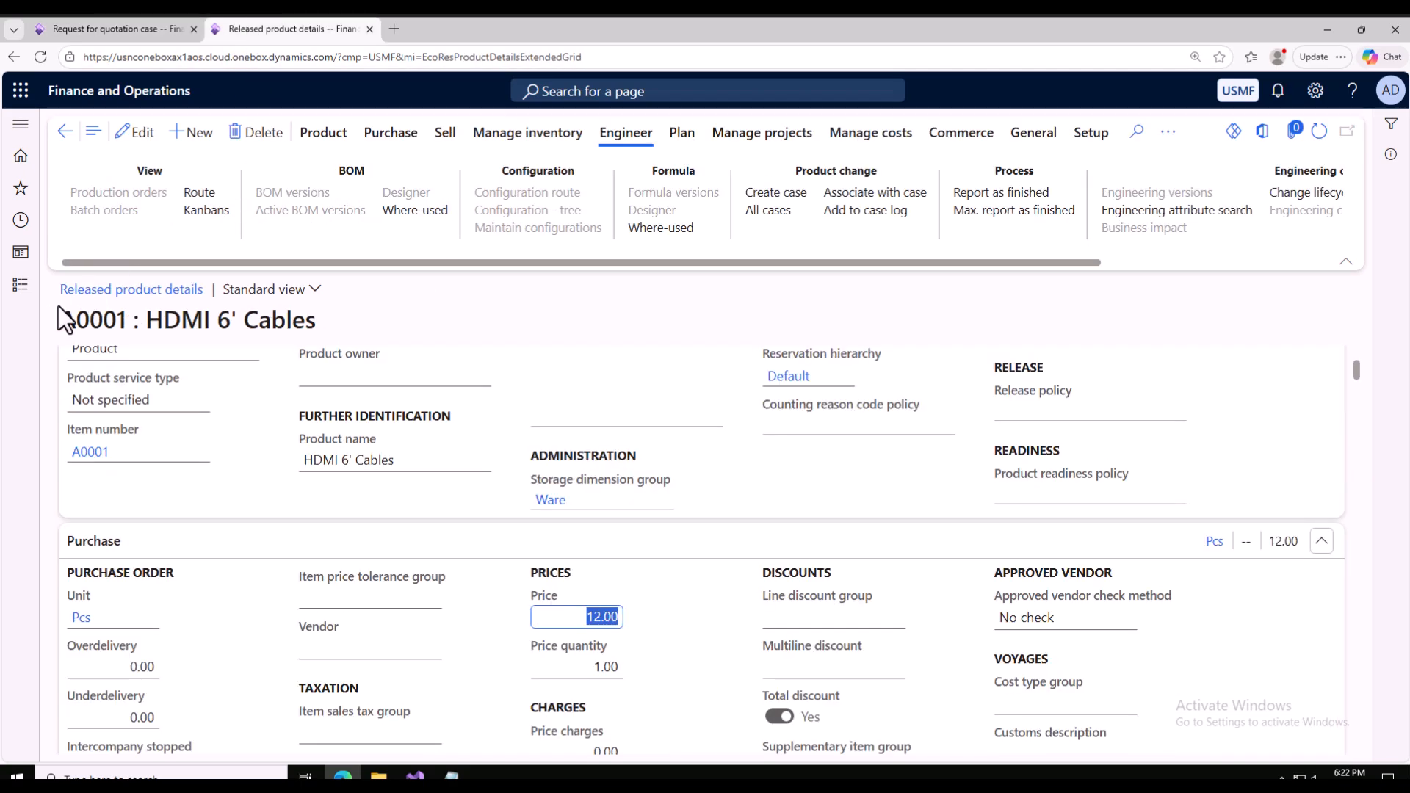
{"action": "left_click", "coordinate": [21, 286]}
{"action": "scroll", "coordinate": [23, 588], "scroll_direction": "down", "scroll_amount": 10}
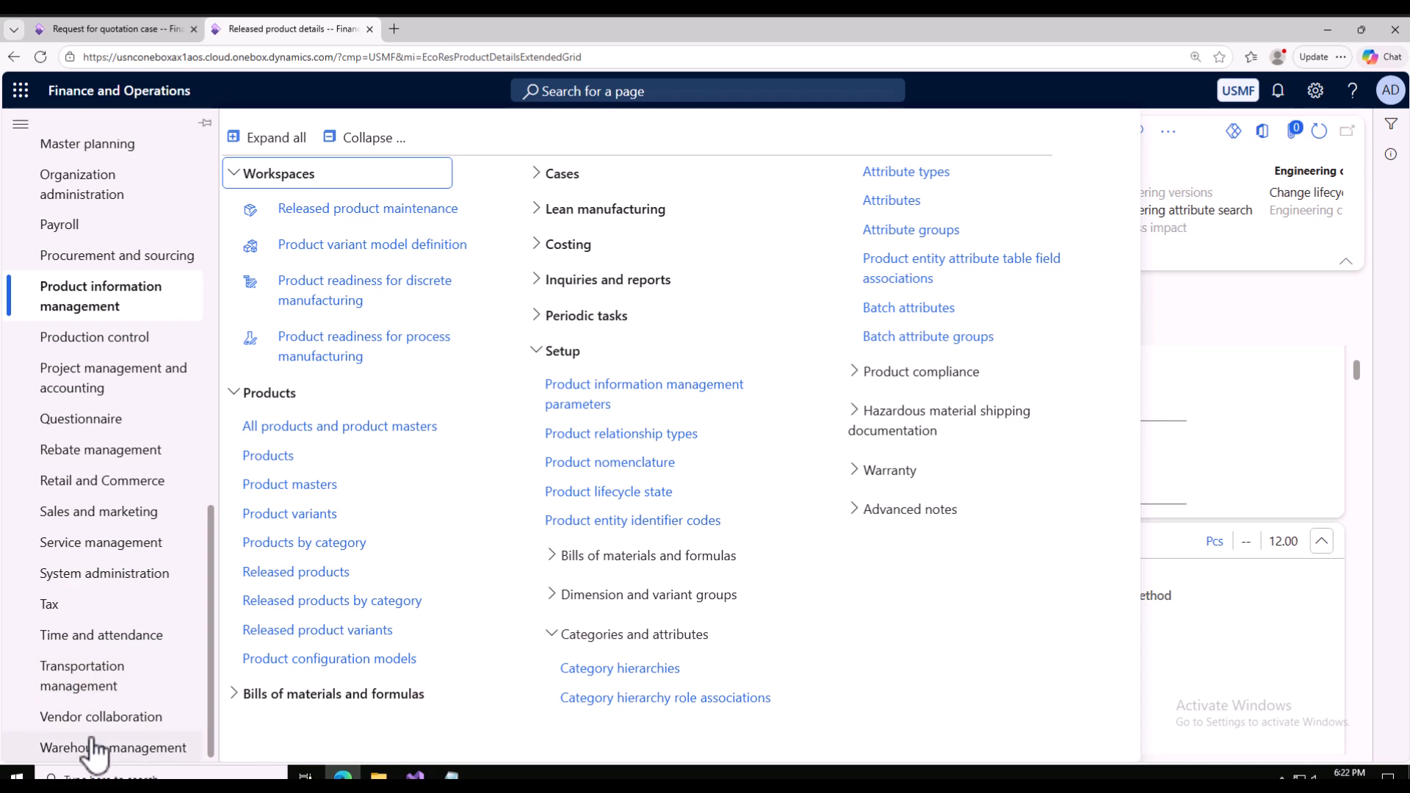
{"action": "left_click", "coordinate": [110, 724]}
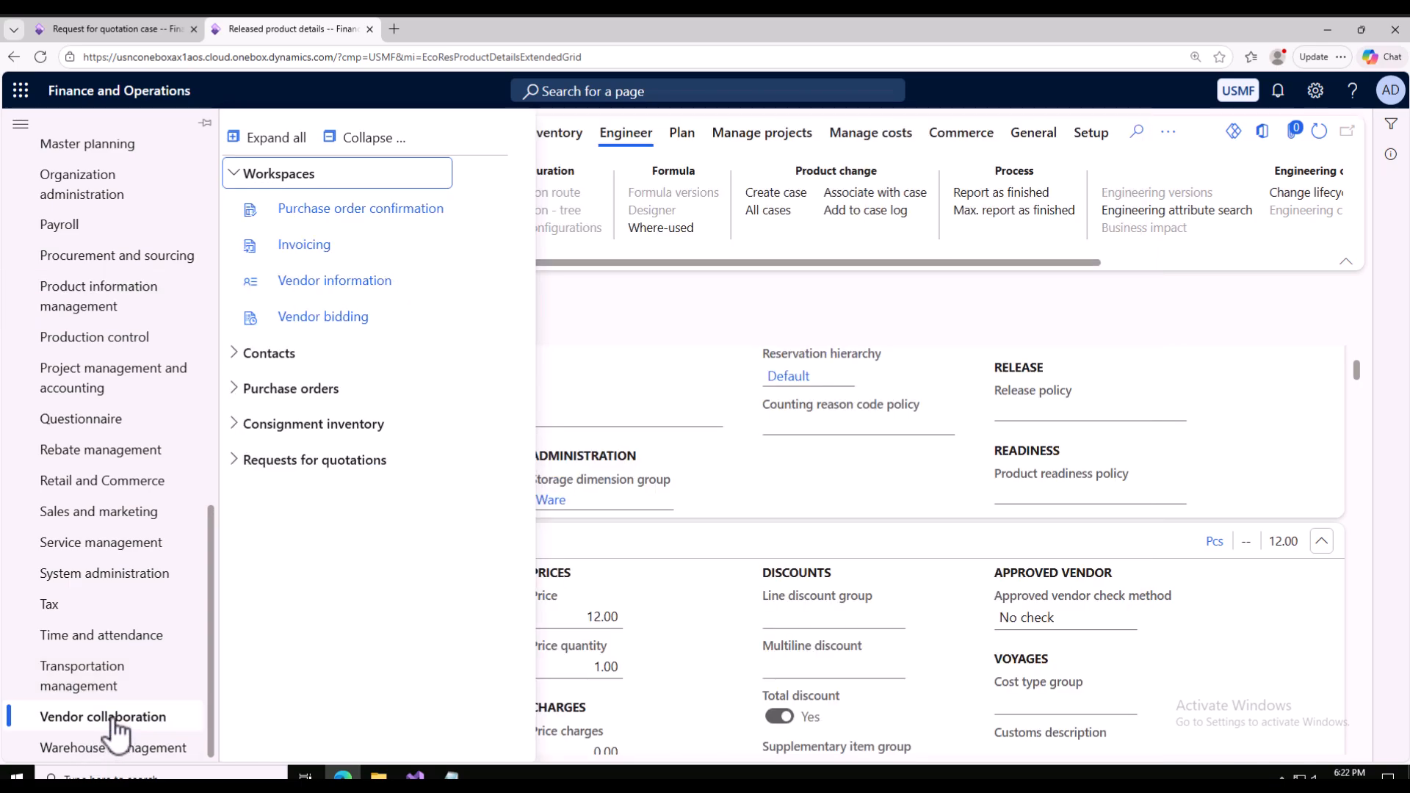
{"action": "left_click", "coordinate": [248, 396]}
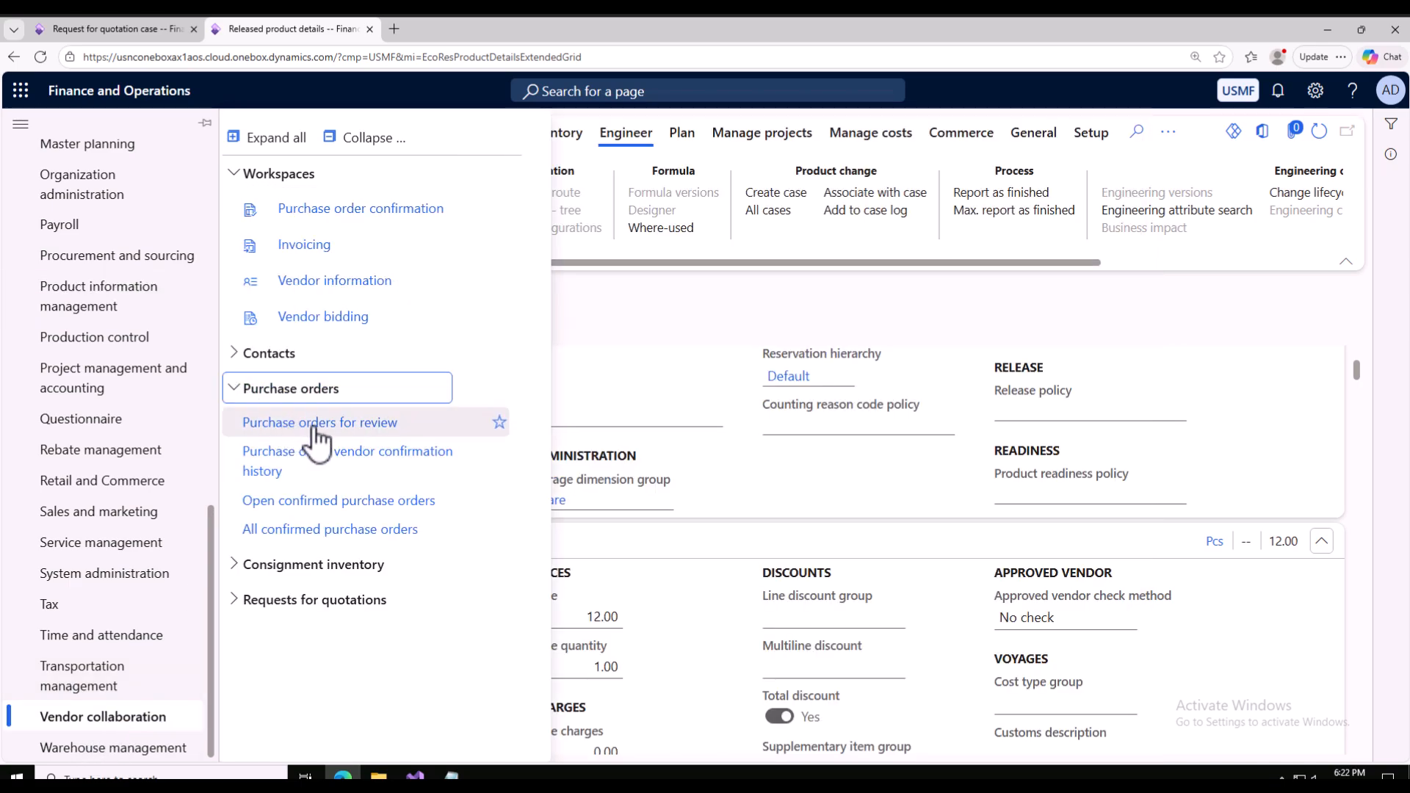
{"action": "left_click", "coordinate": [316, 426]}
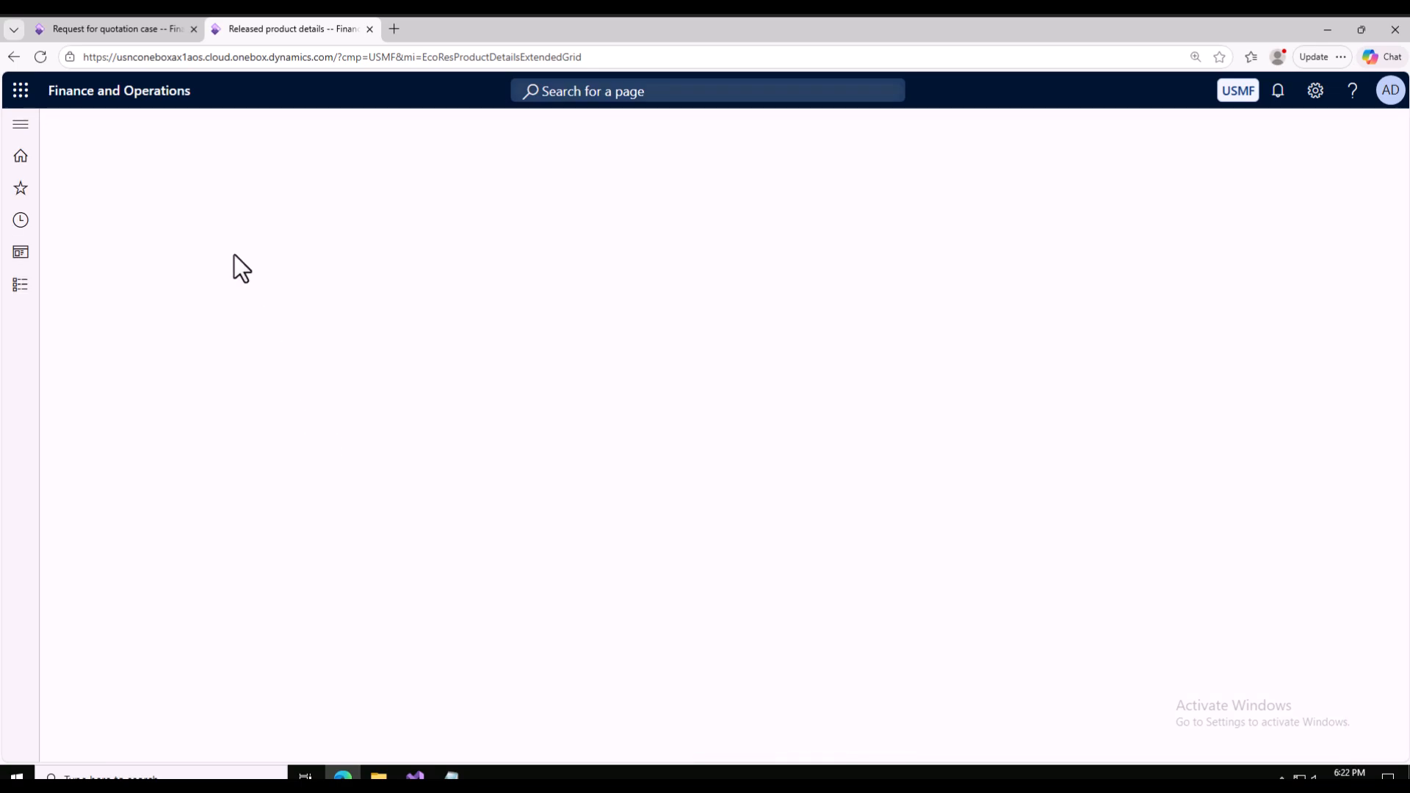
Open the Request for quotation bid list in Vendor collaboration and view the lines of the not-started Acme Office Supplies bid.
{"action": "left_click", "coordinate": [18, 288]}
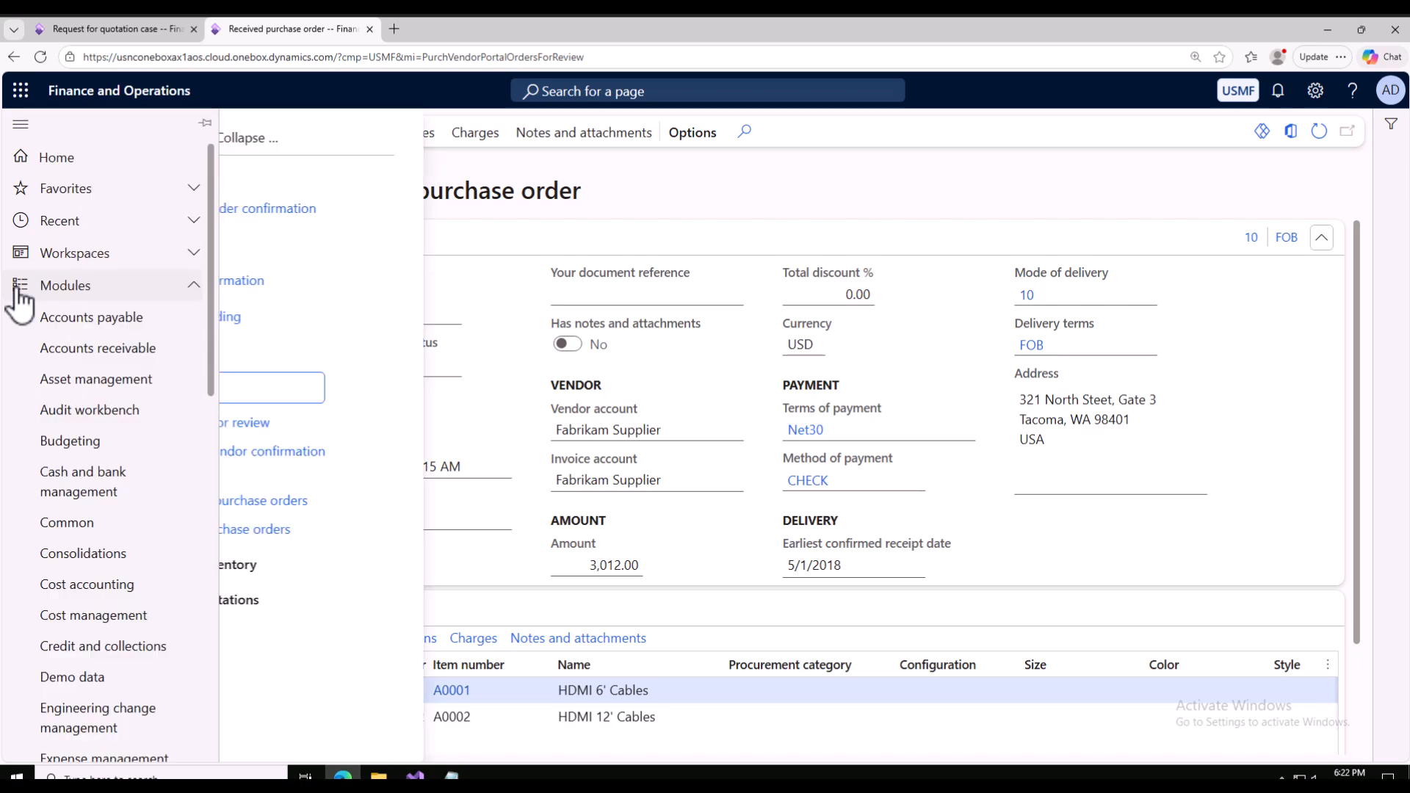
{"action": "left_click", "coordinate": [239, 600]}
{"action": "left_click", "coordinate": [309, 641]}
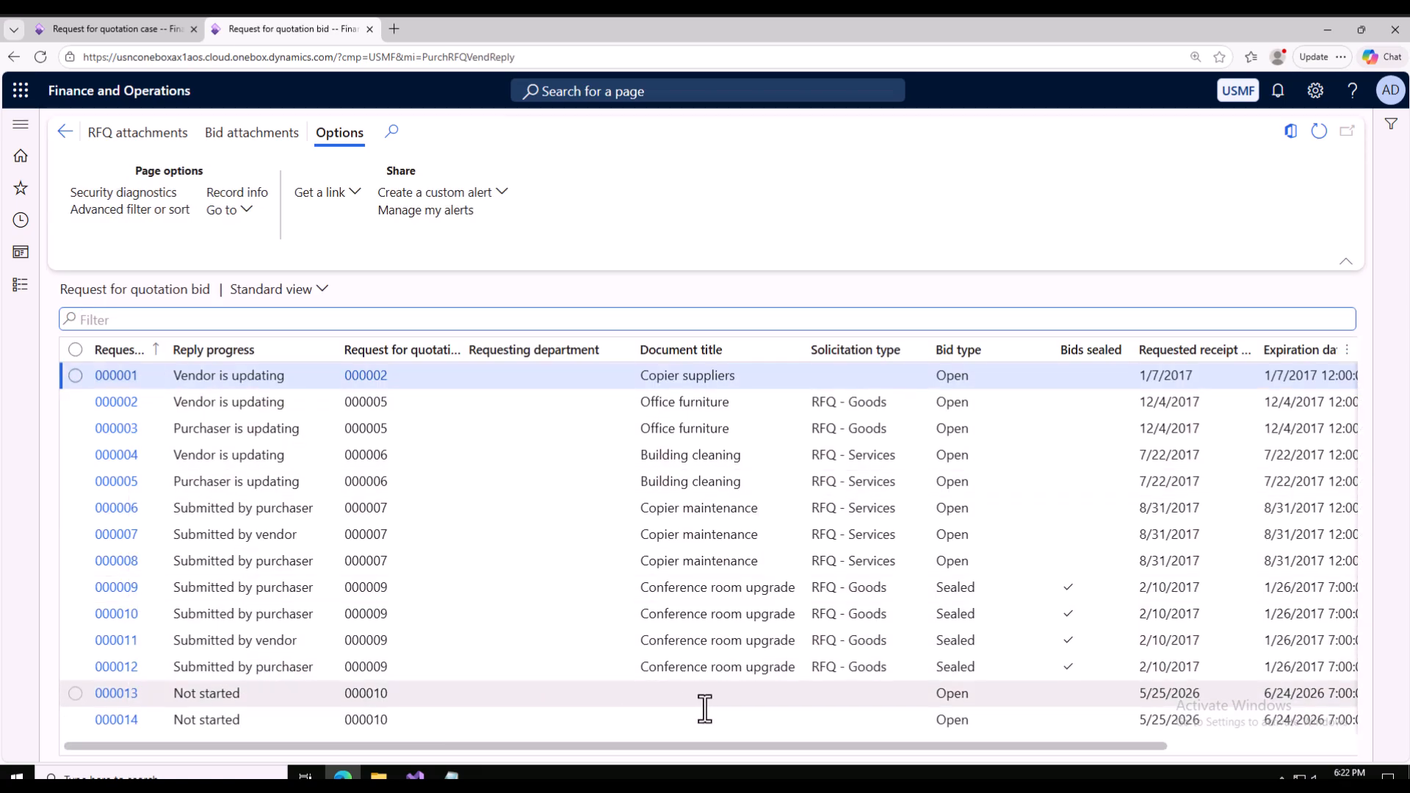
{"action": "left_click", "coordinate": [653, 690]}
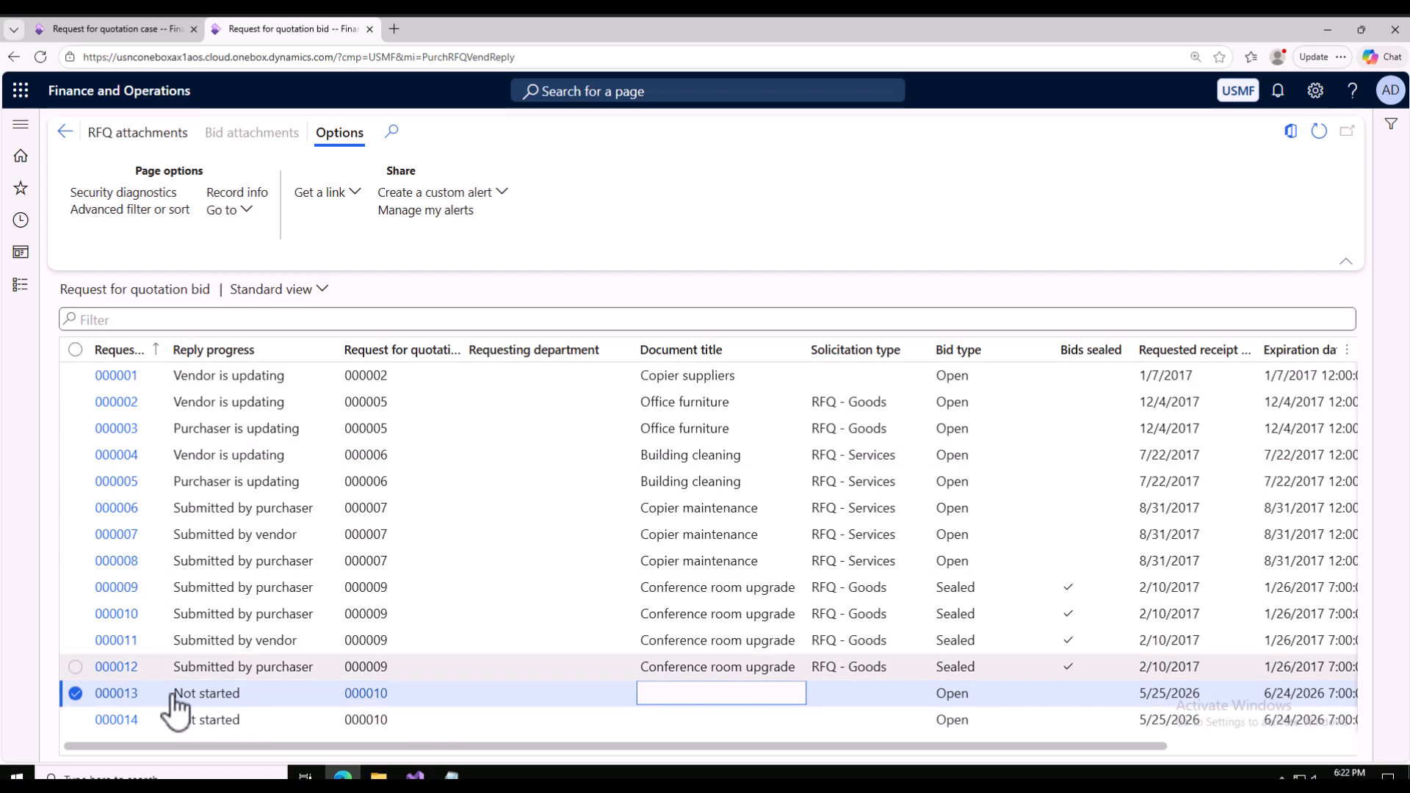
{"action": "left_click", "coordinate": [116, 694]}
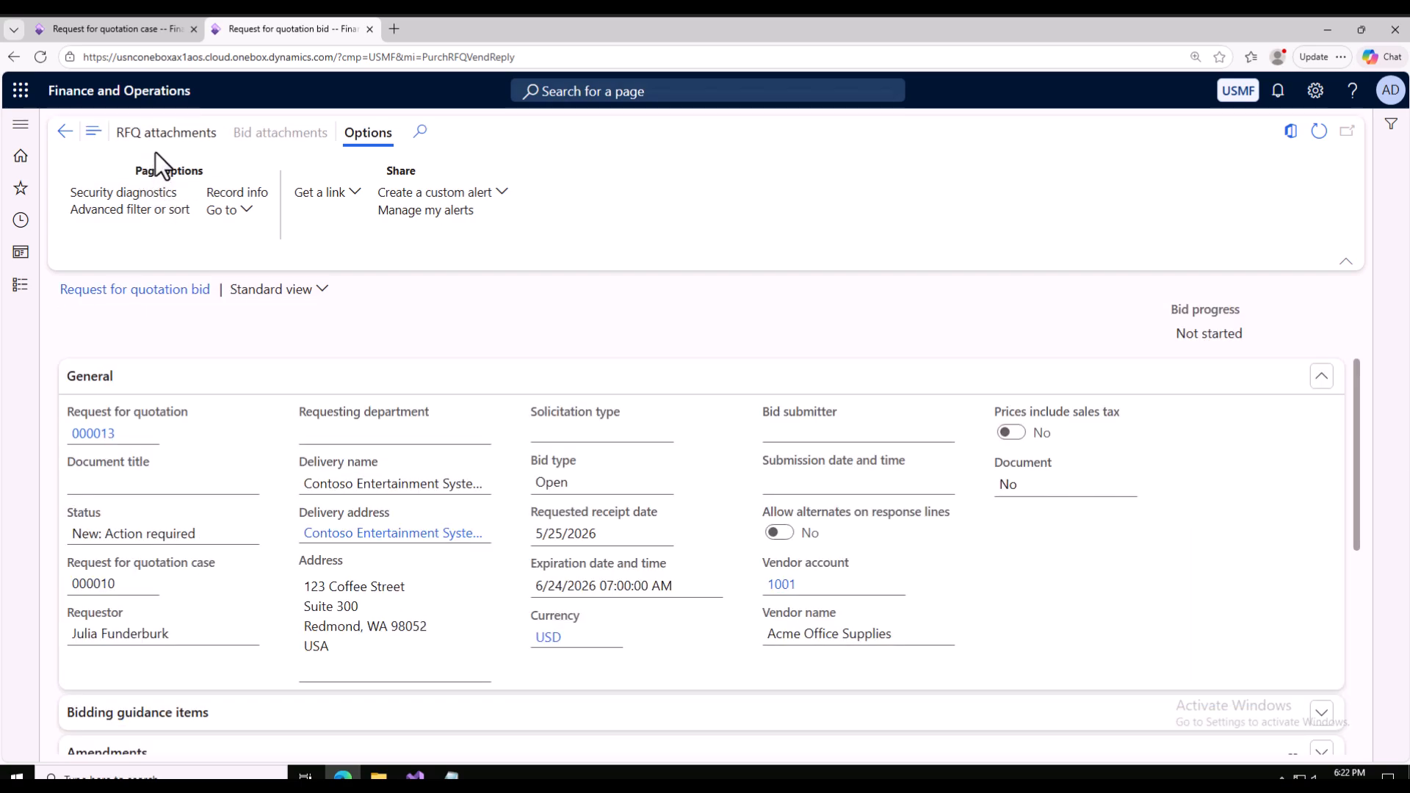
{"action": "scroll", "coordinate": [185, 661], "scroll_direction": "down", "scroll_amount": 5}
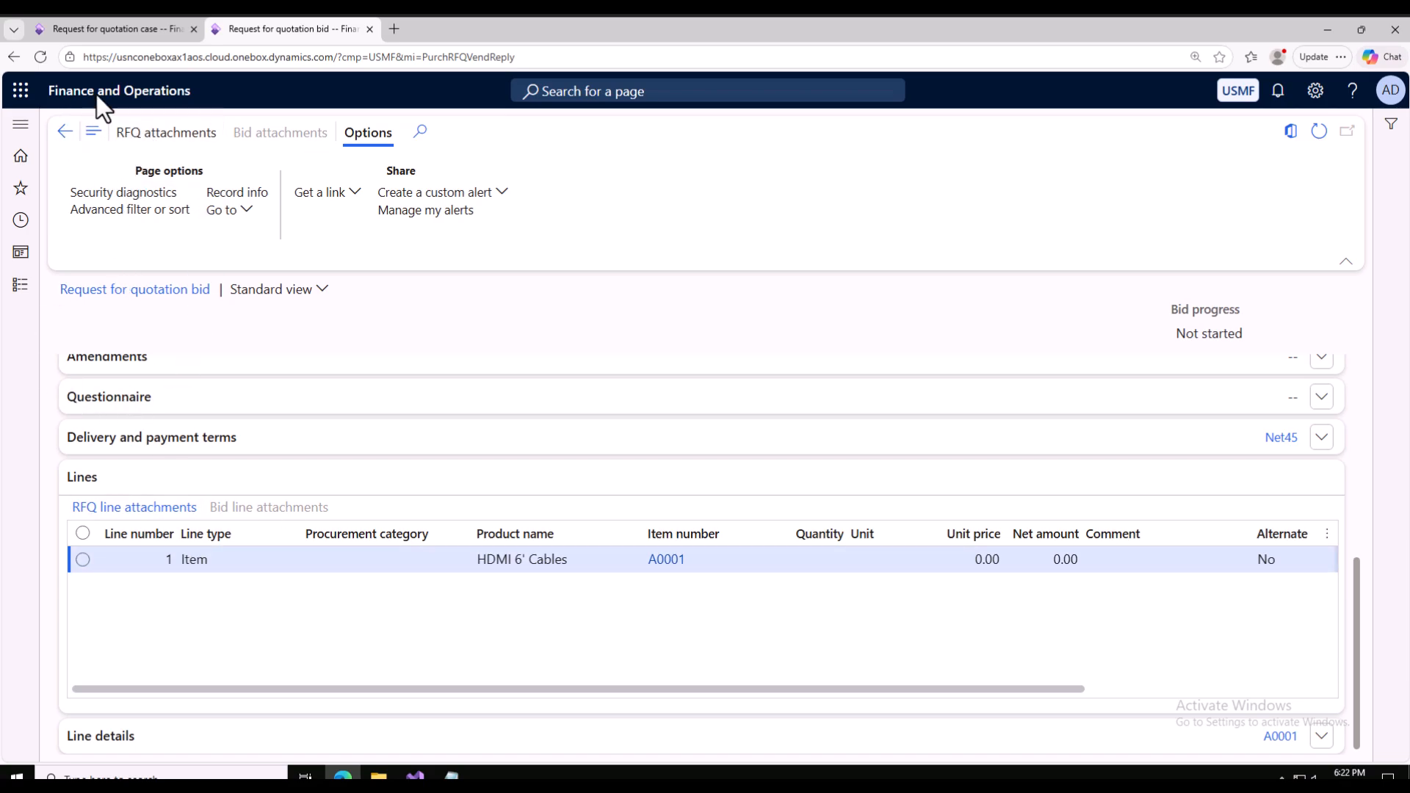
Check the vendors listed on the request for quotation case, and return to the Acme Office Supplies bid.
{"action": "left_click", "coordinate": [106, 30]}
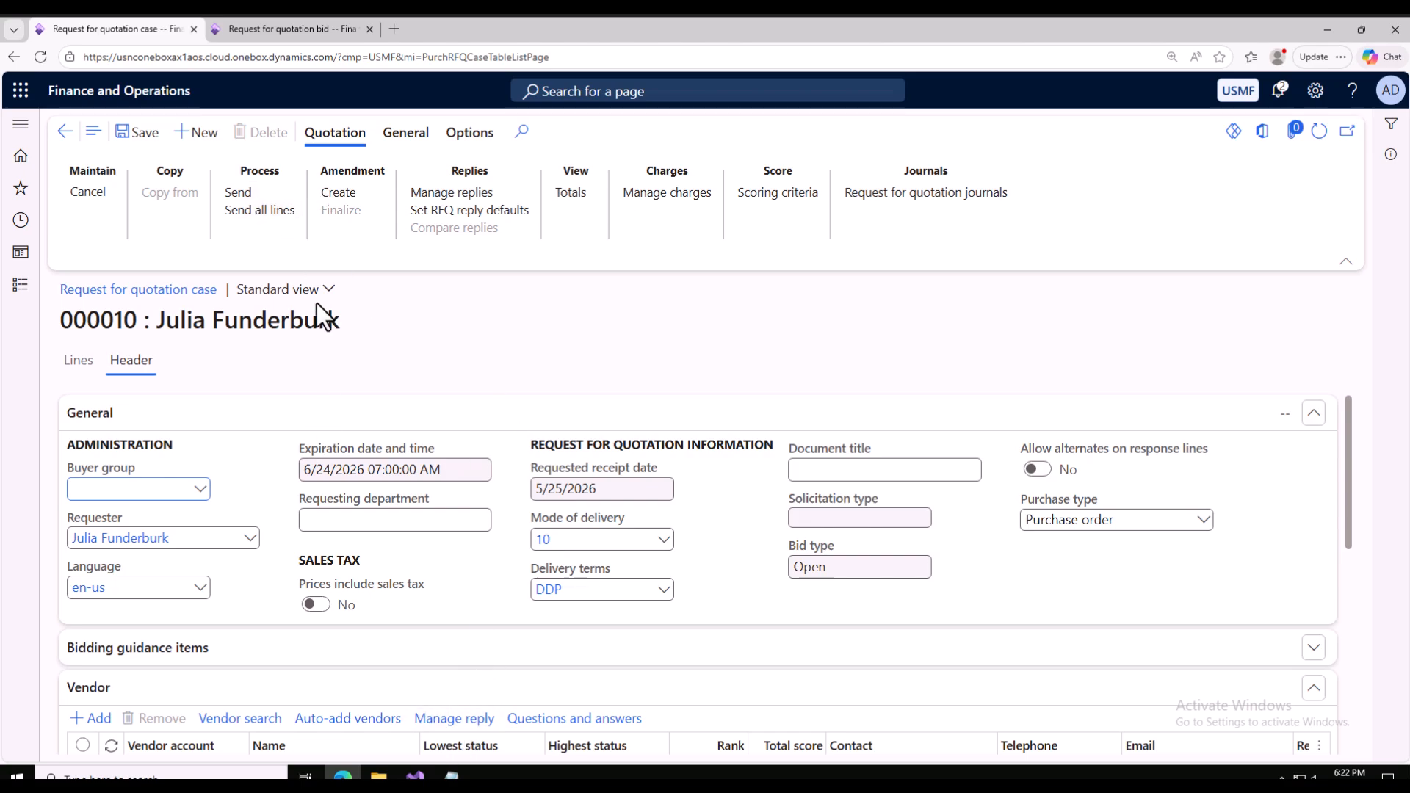
{"action": "scroll", "coordinate": [263, 552], "scroll_direction": "down", "scroll_amount": 2}
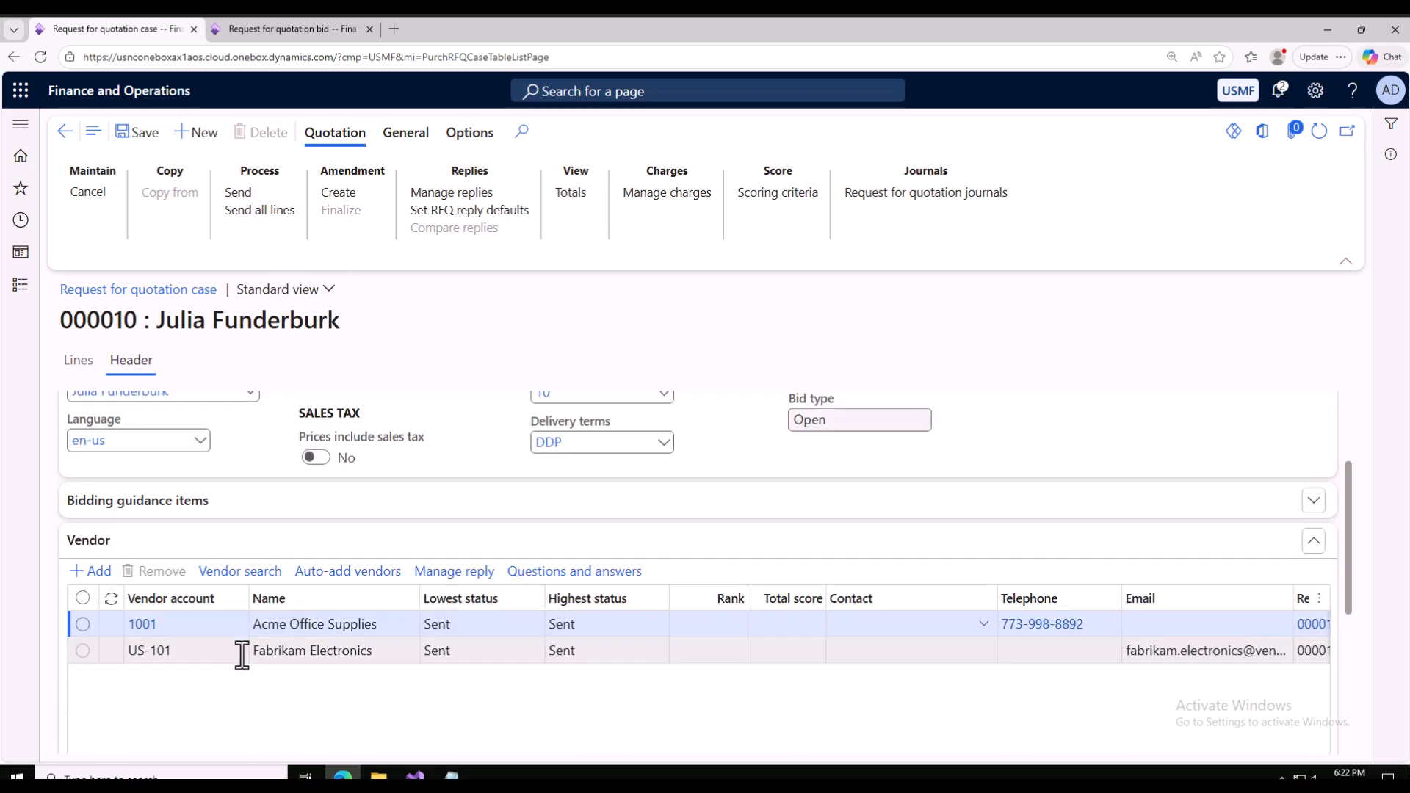
{"action": "left_click", "coordinate": [272, 31]}
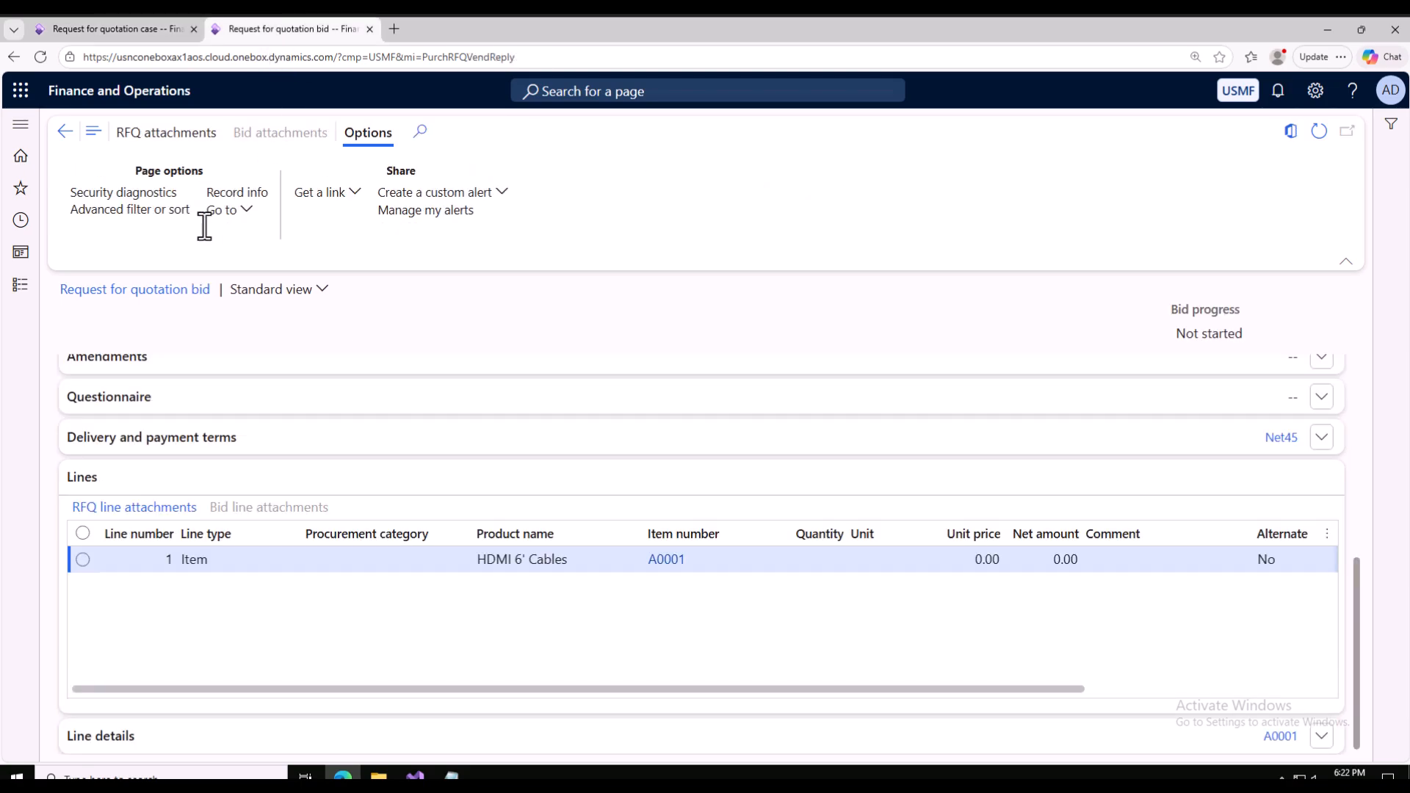
Reopen the Request for quotation bid list in Vendor collaboration and select the Acme Office Supplies bid.
{"action": "left_click", "coordinate": [20, 288]}
{"action": "scroll", "coordinate": [89, 451], "scroll_direction": "down", "scroll_amount": 5}
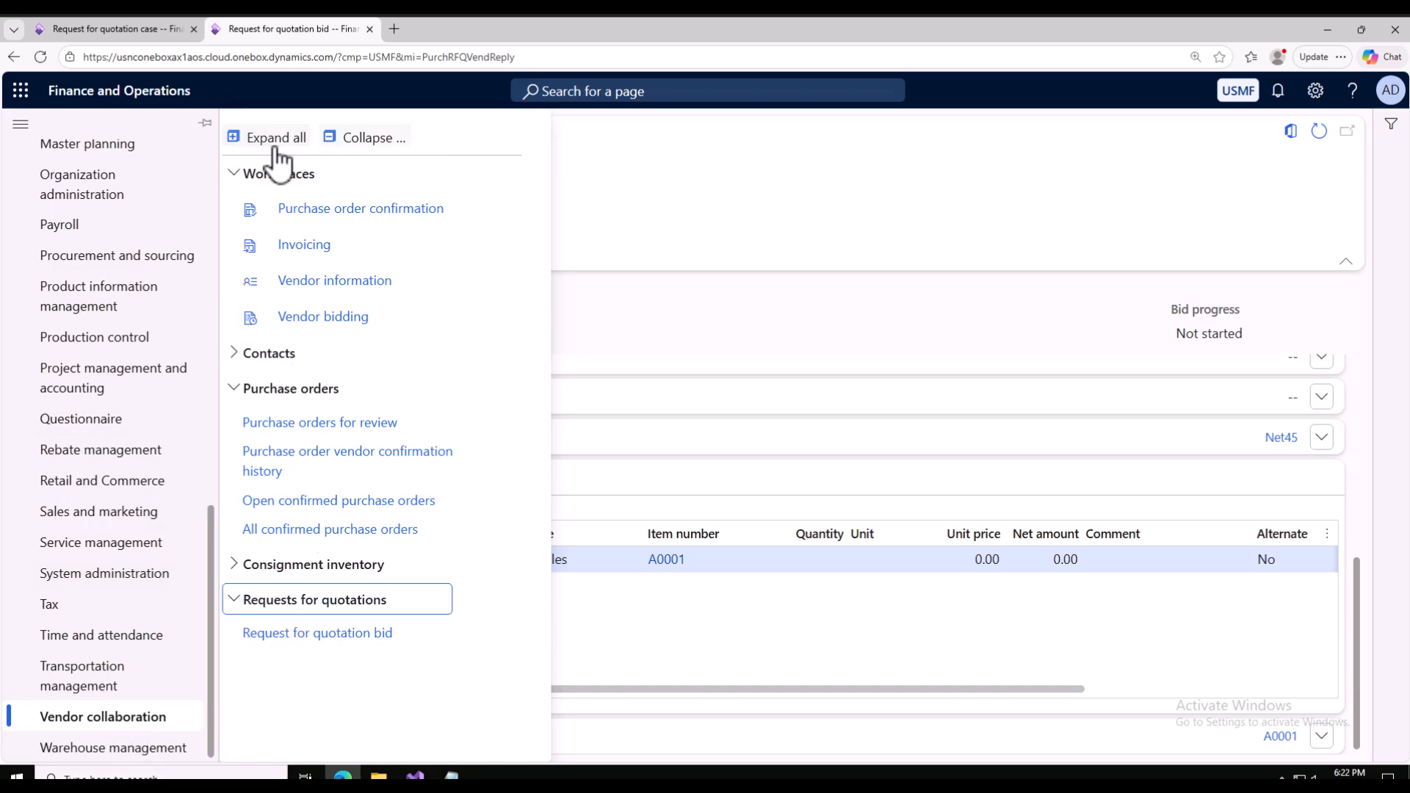
{"action": "left_click", "coordinate": [311, 640]}
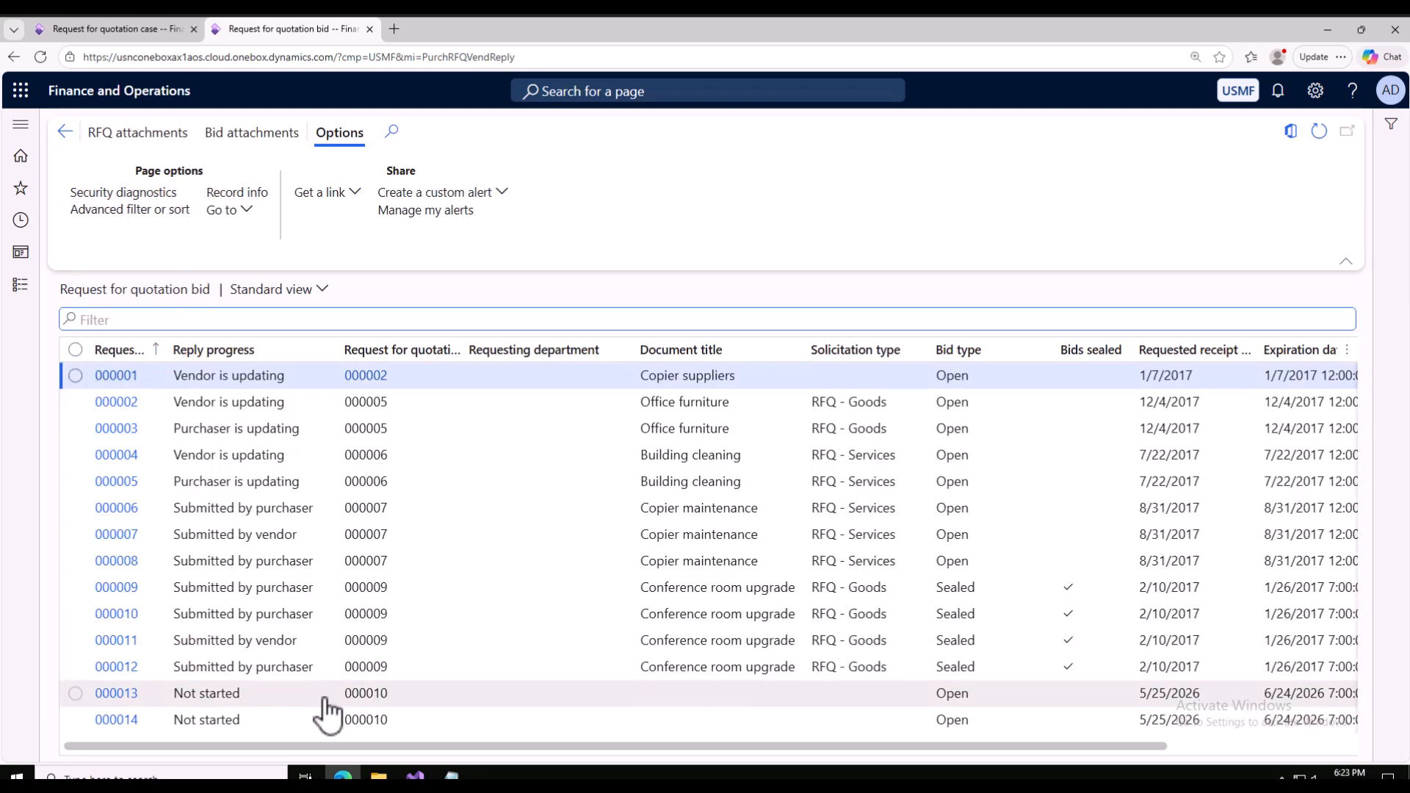
{"action": "left_click", "coordinate": [669, 694]}
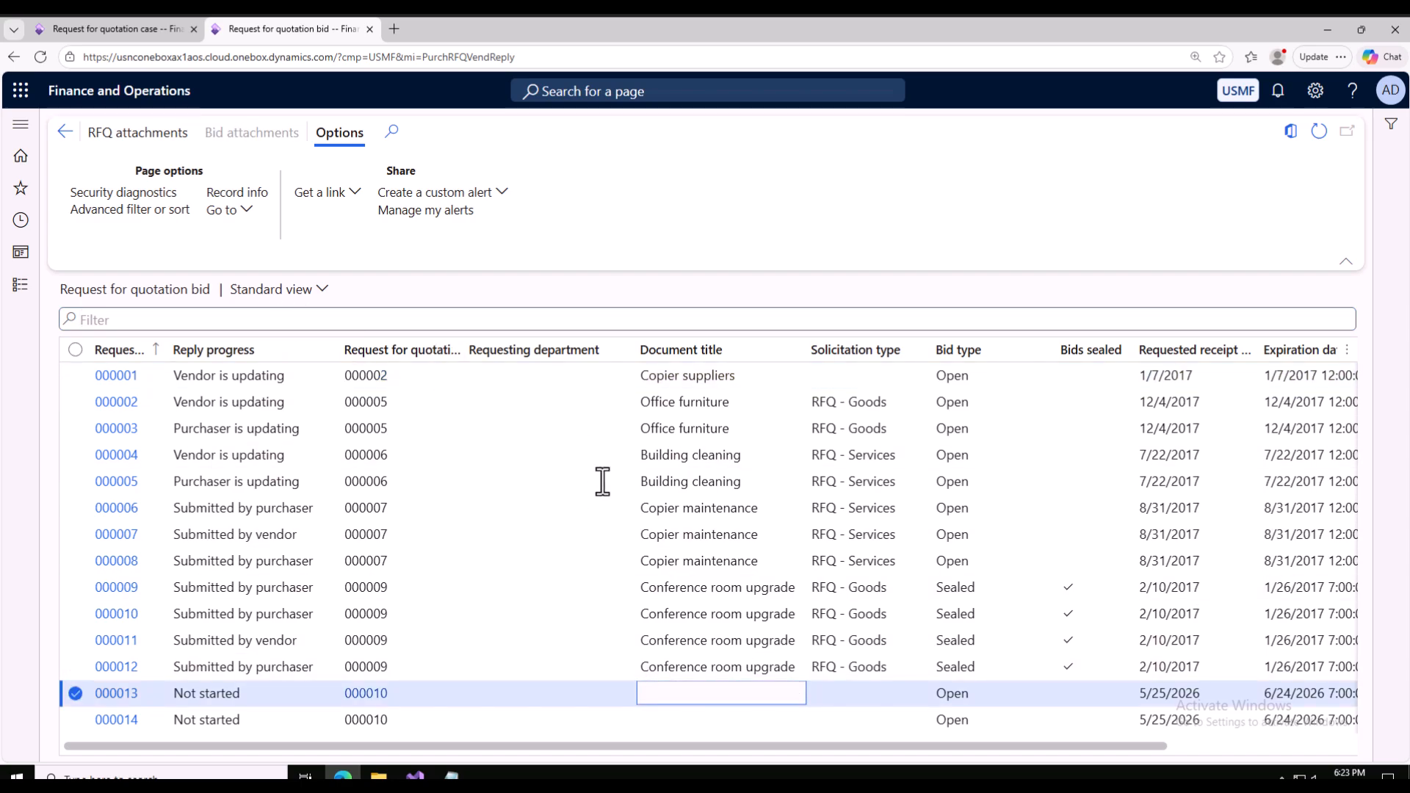
Compare the case's vendors with the bid list, and view the vendor replies through Manage replies before returning to the case.
{"action": "left_click", "coordinate": [122, 29]}
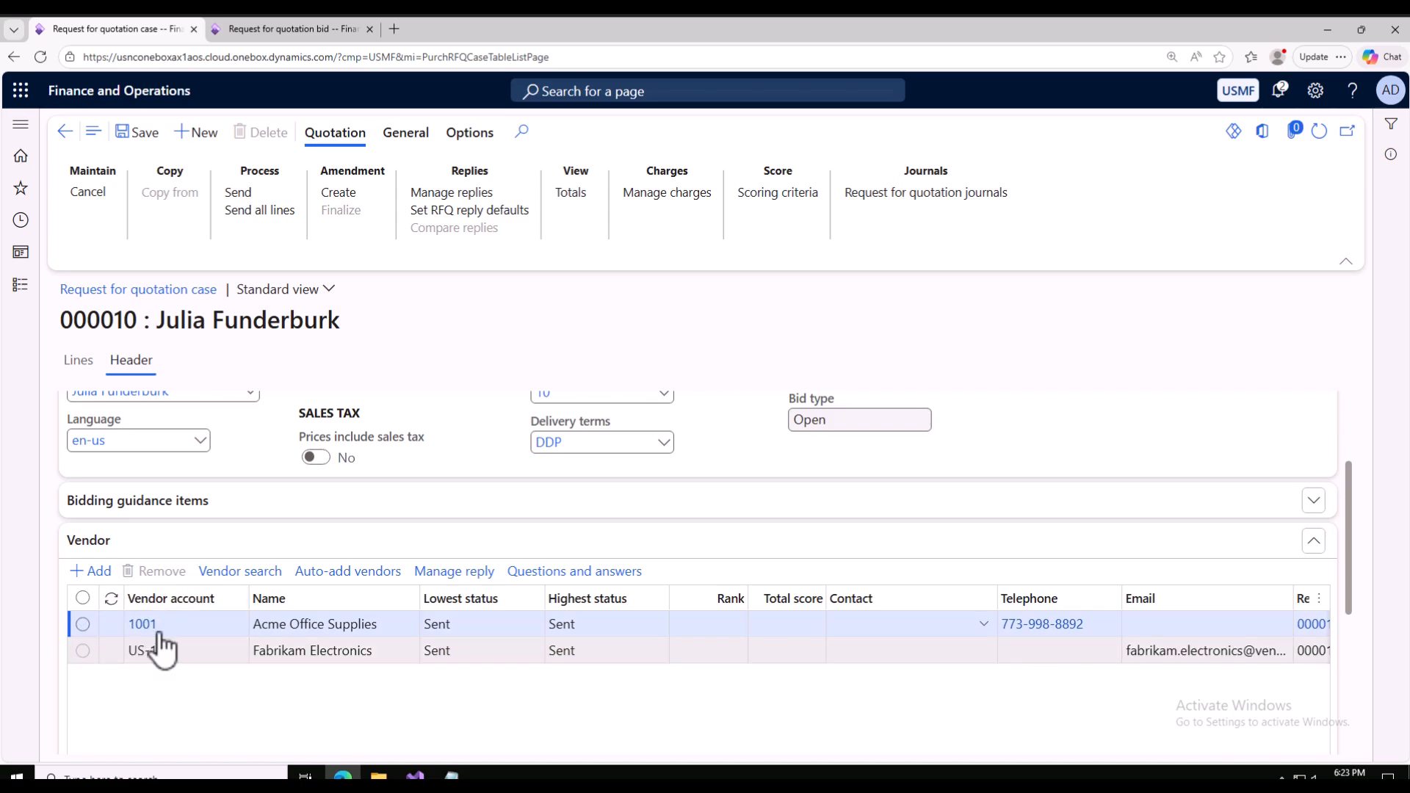
{"action": "left_click", "coordinate": [302, 29]}
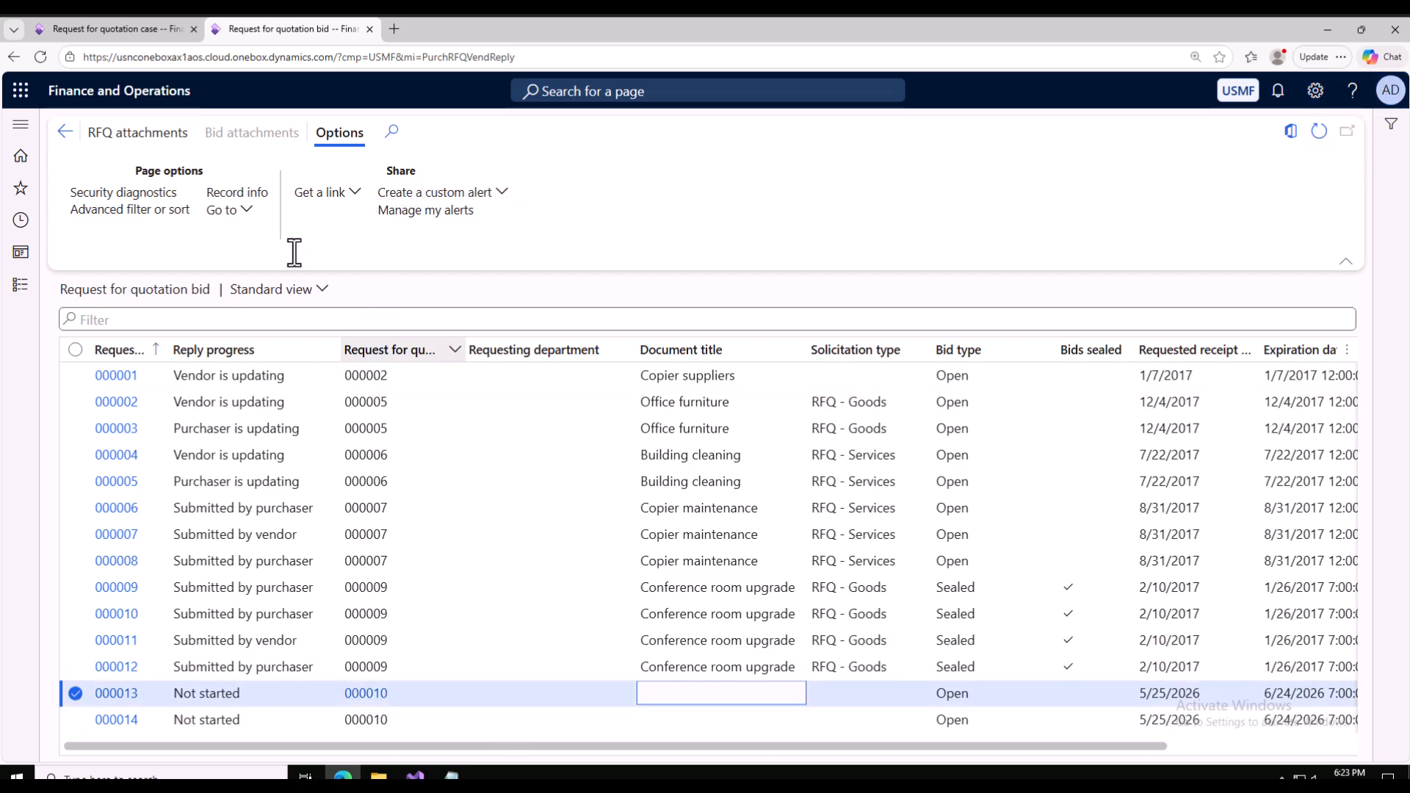
{"action": "left_click", "coordinate": [122, 28]}
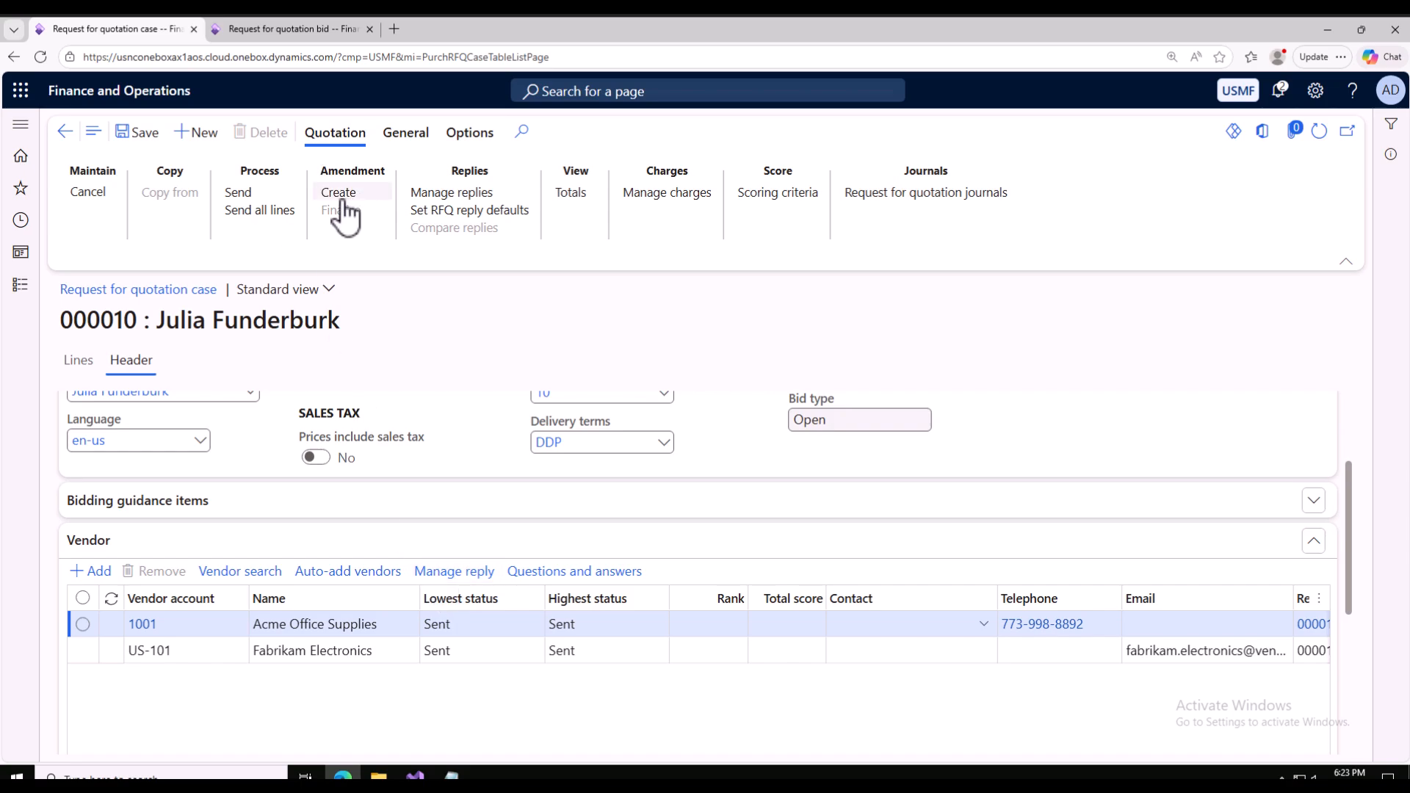
{"action": "left_click", "coordinate": [446, 194]}
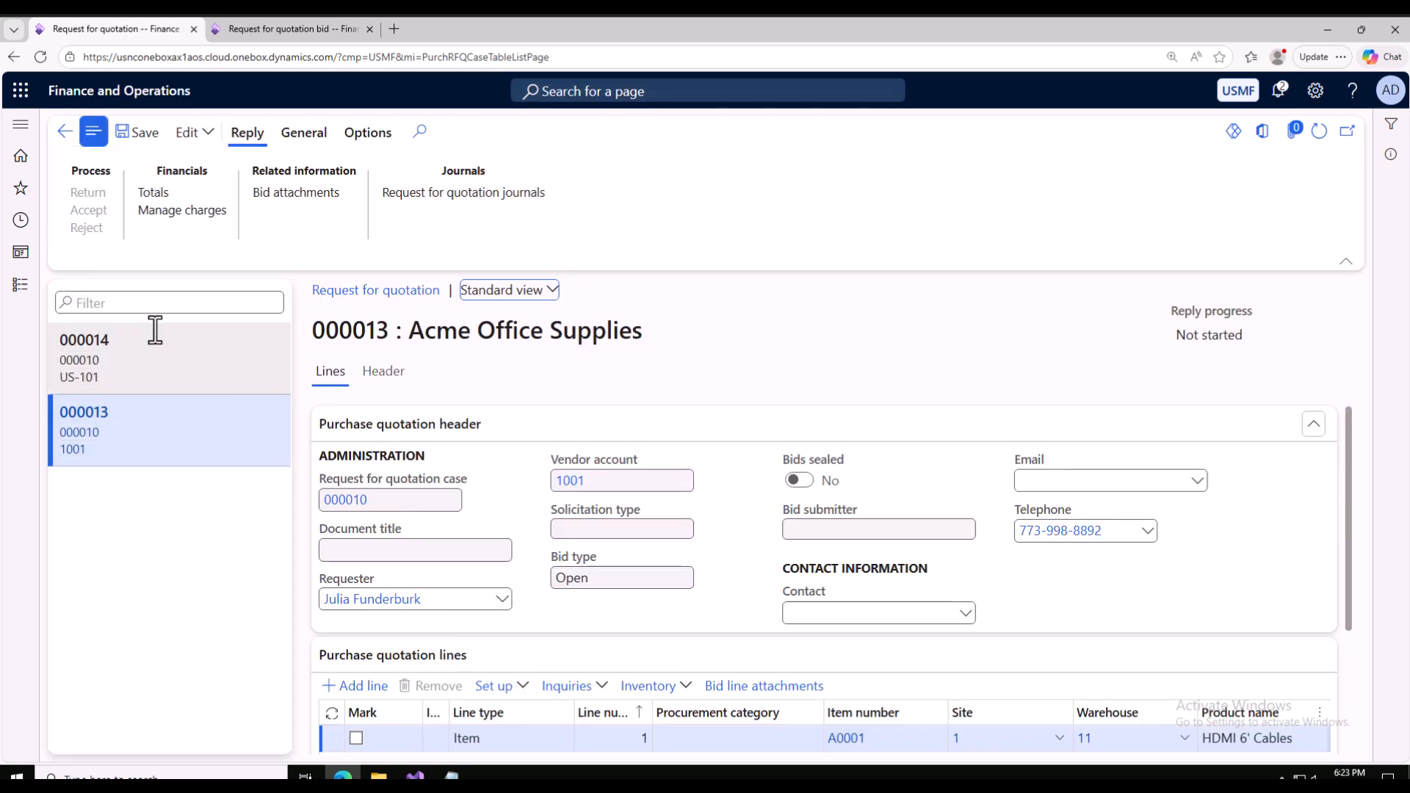
{"action": "left_click", "coordinate": [63, 131]}
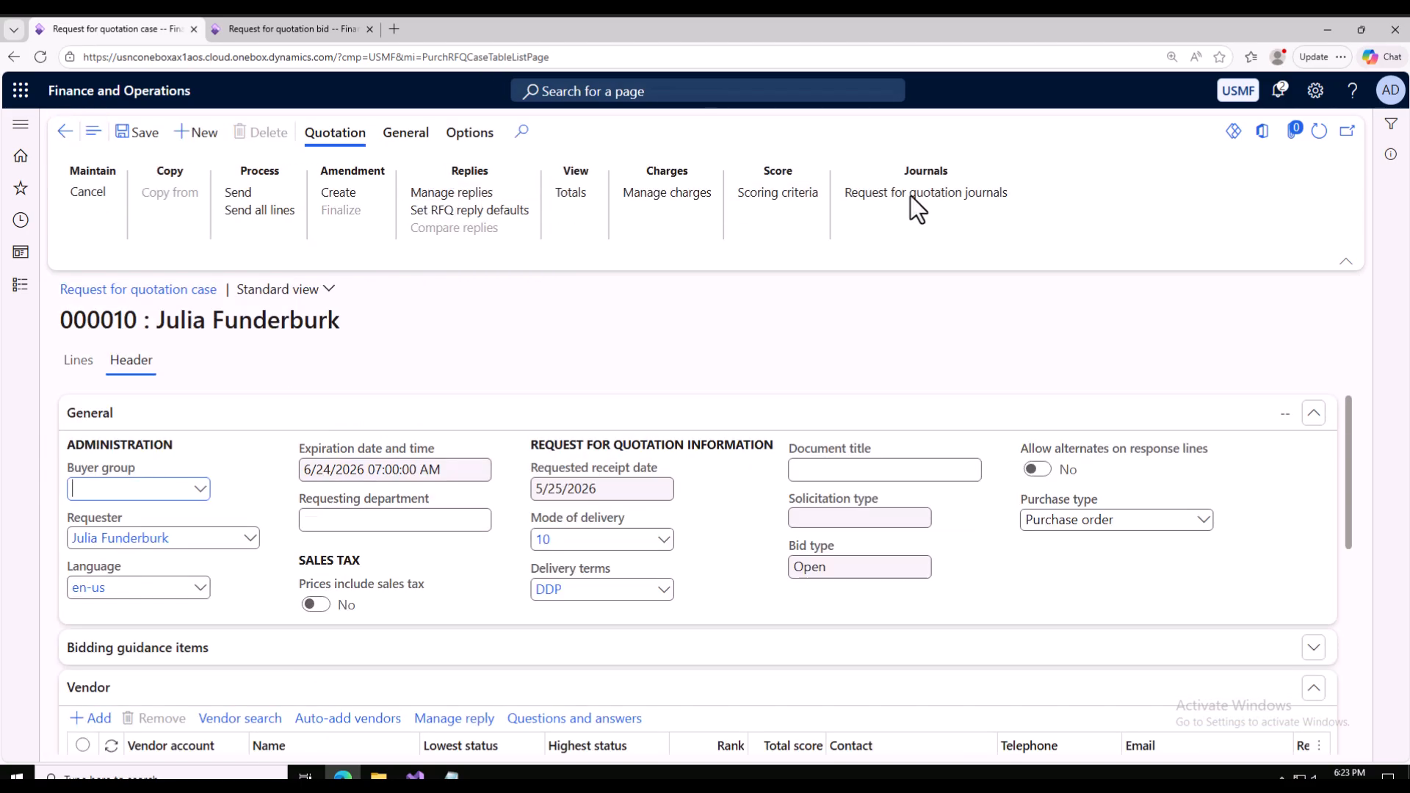
Open the case's request for quotation journals and try the original preview with the Acme Office Supplies record marked.
{"action": "left_click", "coordinate": [878, 195]}
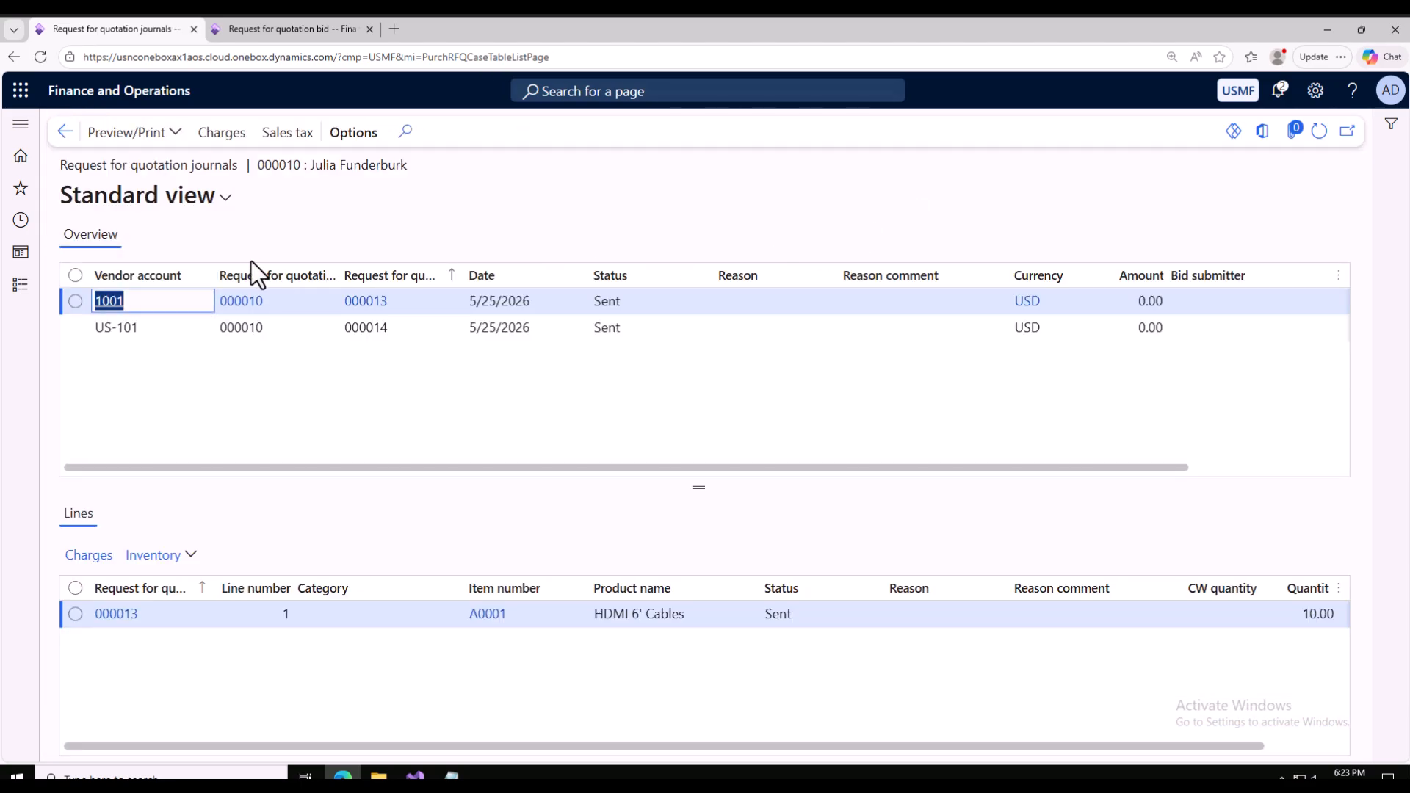
{"action": "left_click", "coordinate": [75, 301]}
{"action": "left_click", "coordinate": [75, 275]}
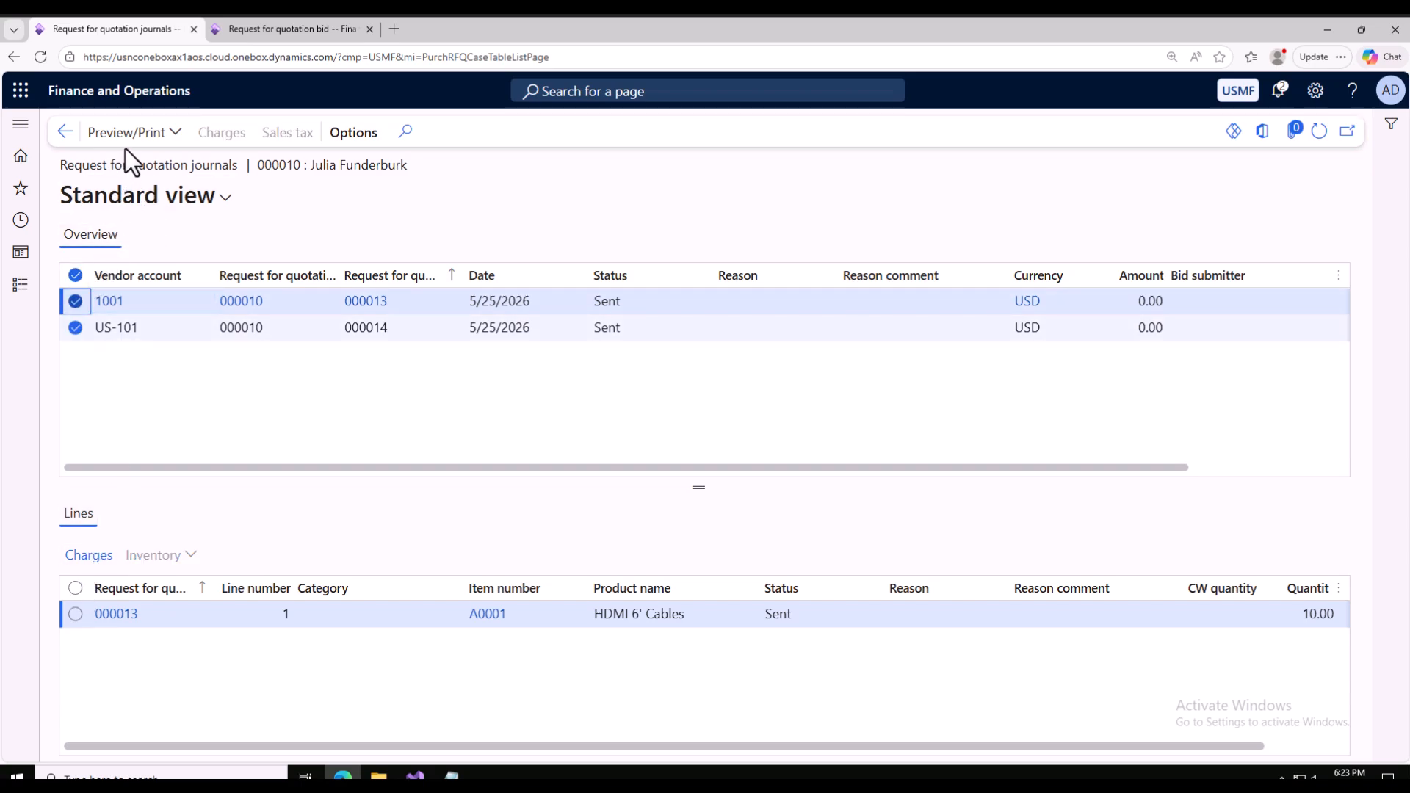
{"action": "left_click", "coordinate": [75, 328]}
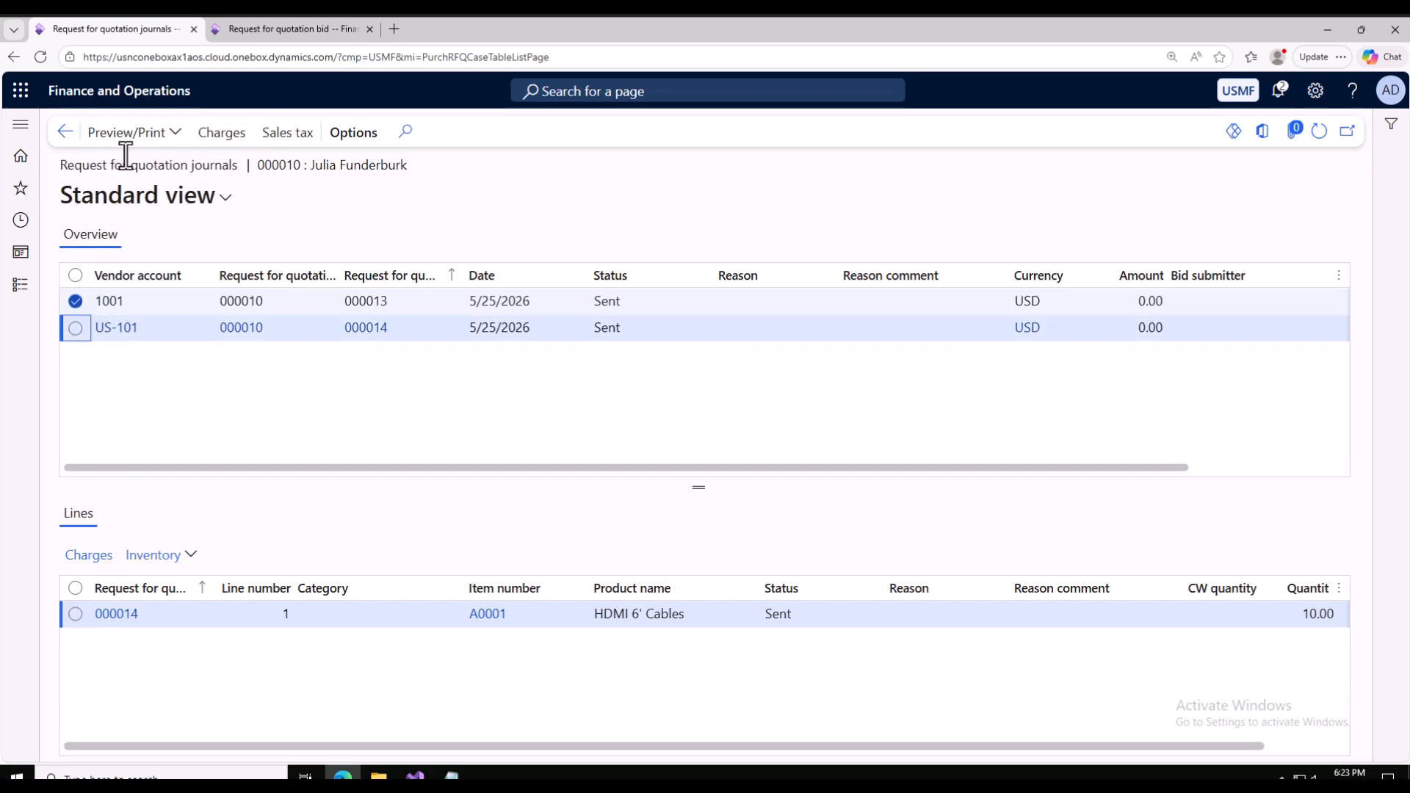
{"action": "left_click", "coordinate": [126, 135]}
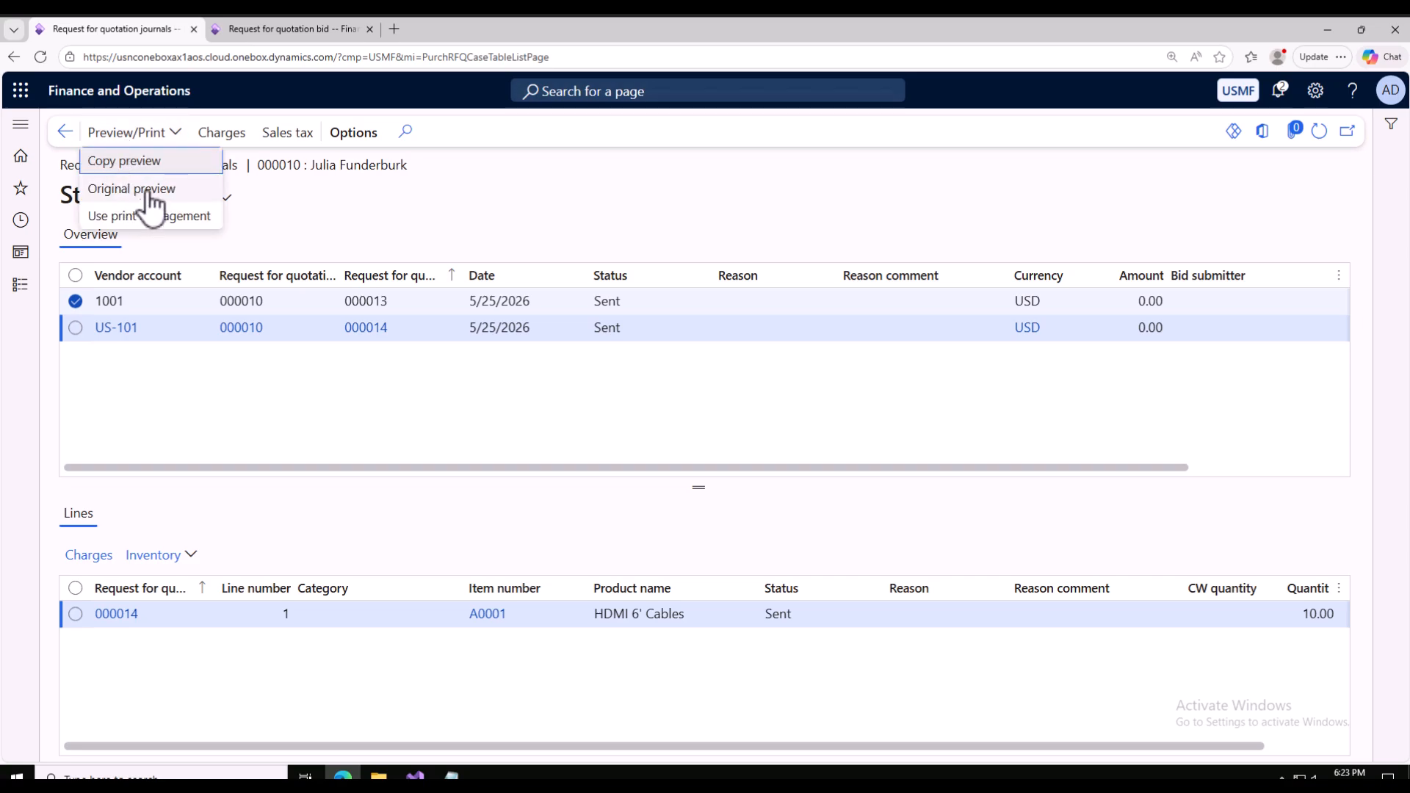
{"action": "left_click", "coordinate": [152, 193]}
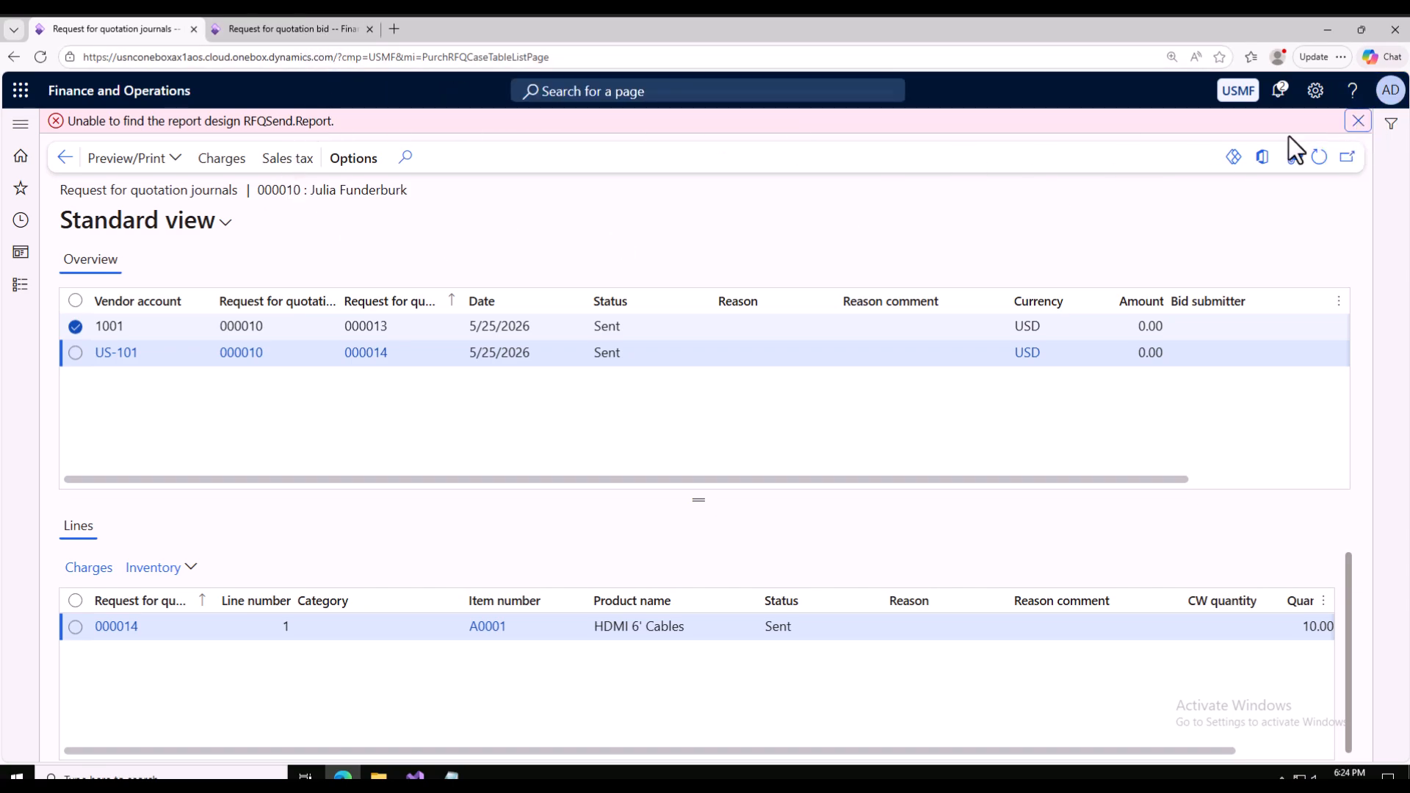
{"action": "left_click", "coordinate": [1358, 121]}
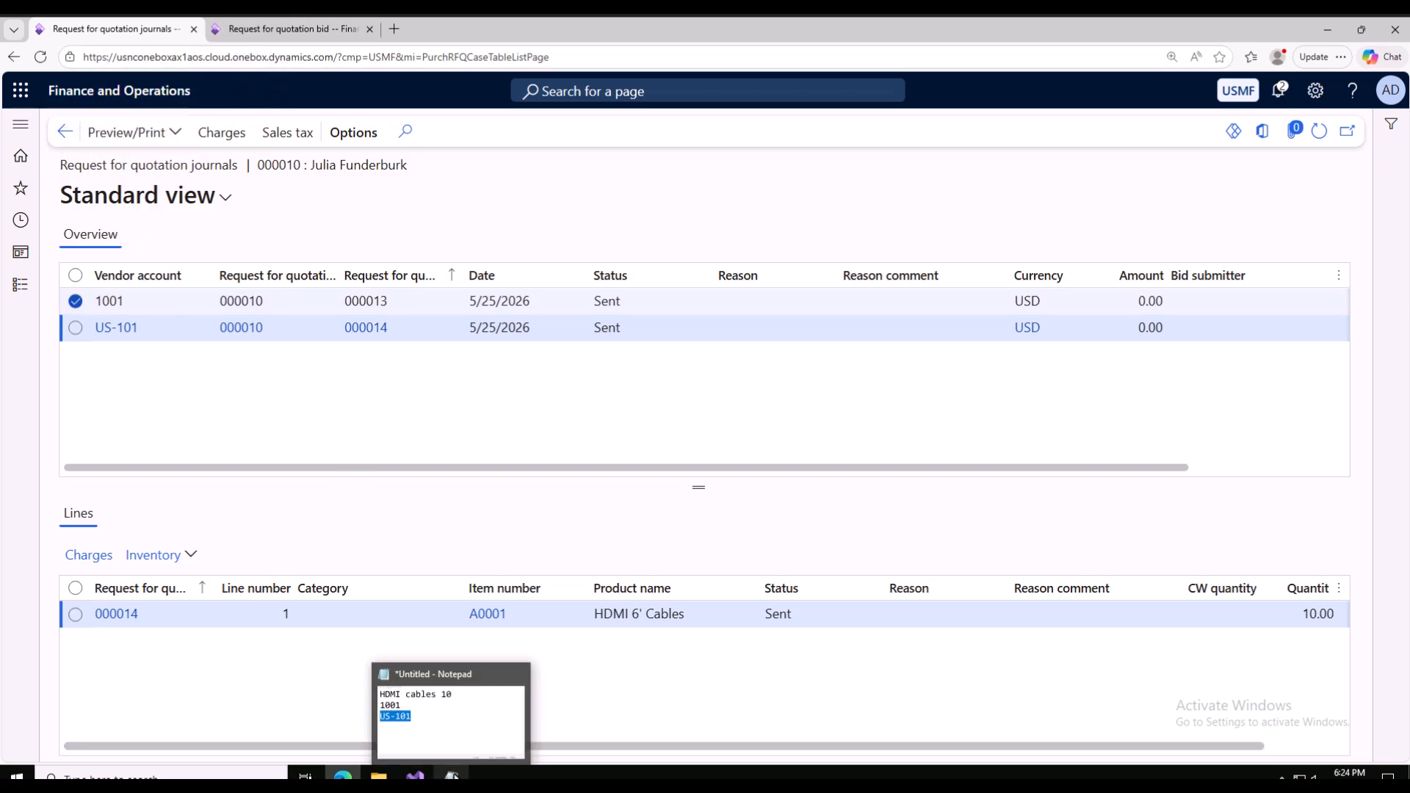
In the second browser tab, open Procurement and sourcing parameters and review the Request for quotation settings.
{"action": "left_click", "coordinate": [451, 775]}
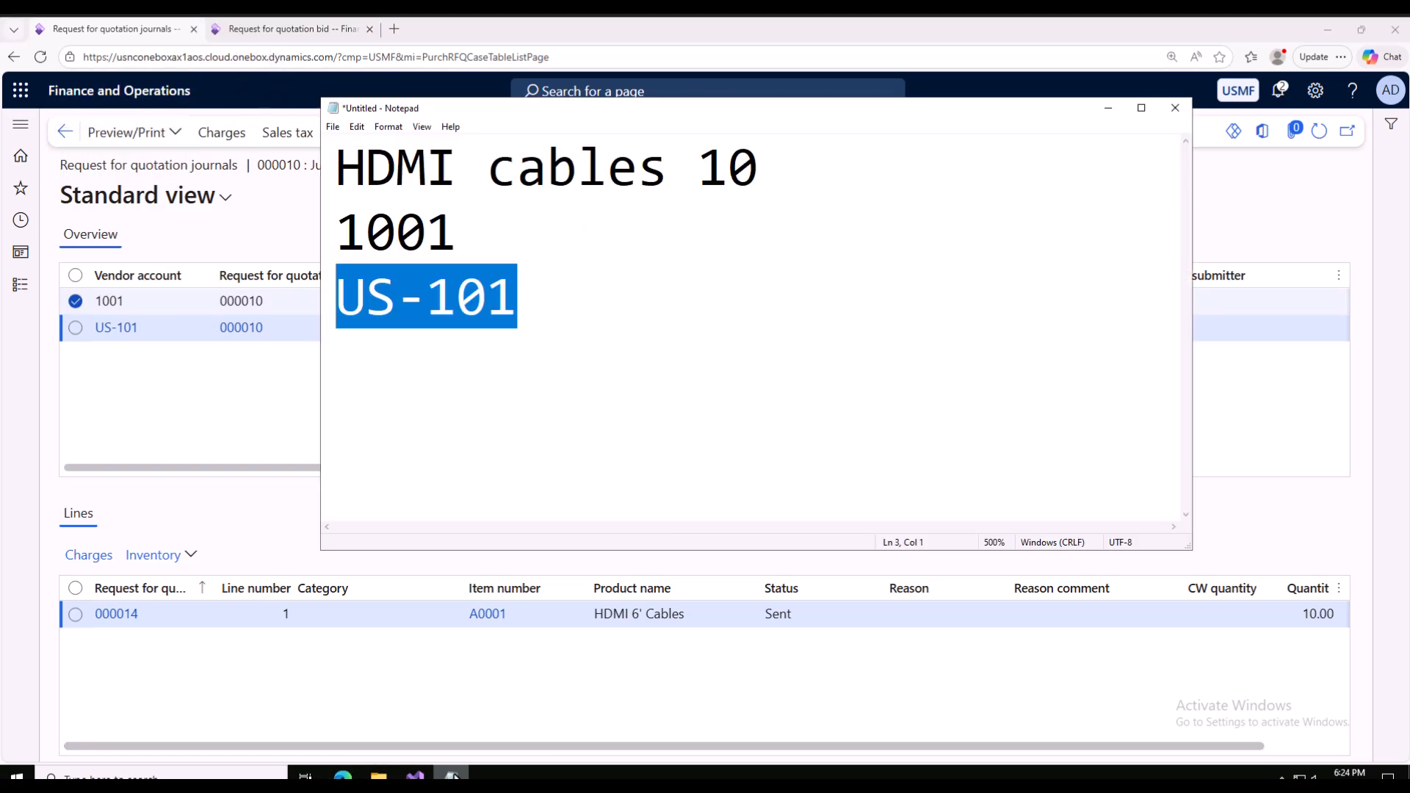
{"action": "left_click", "coordinate": [270, 34]}
{"action": "left_click", "coordinate": [20, 284]}
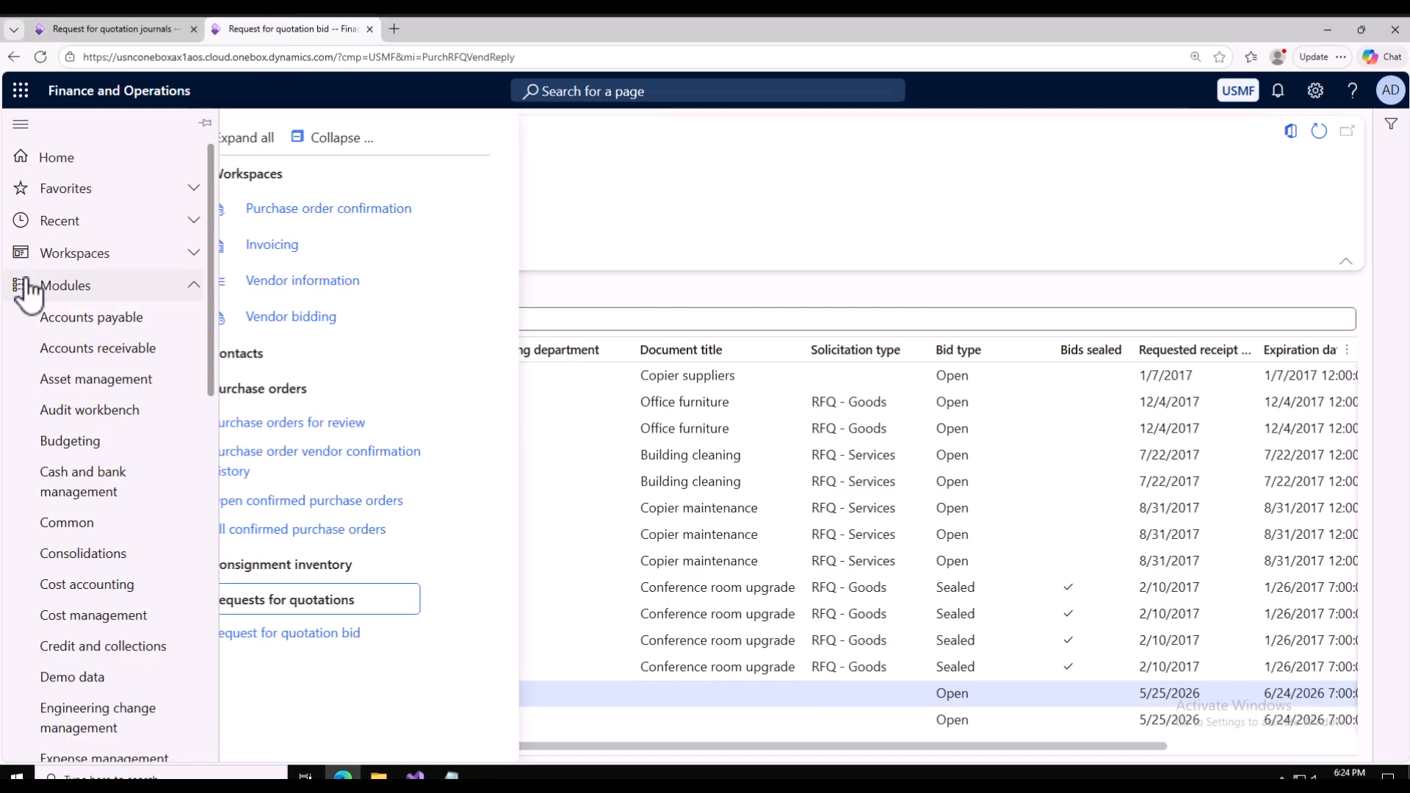
{"action": "scroll", "coordinate": [92, 441], "scroll_direction": "down", "scroll_amount": 10}
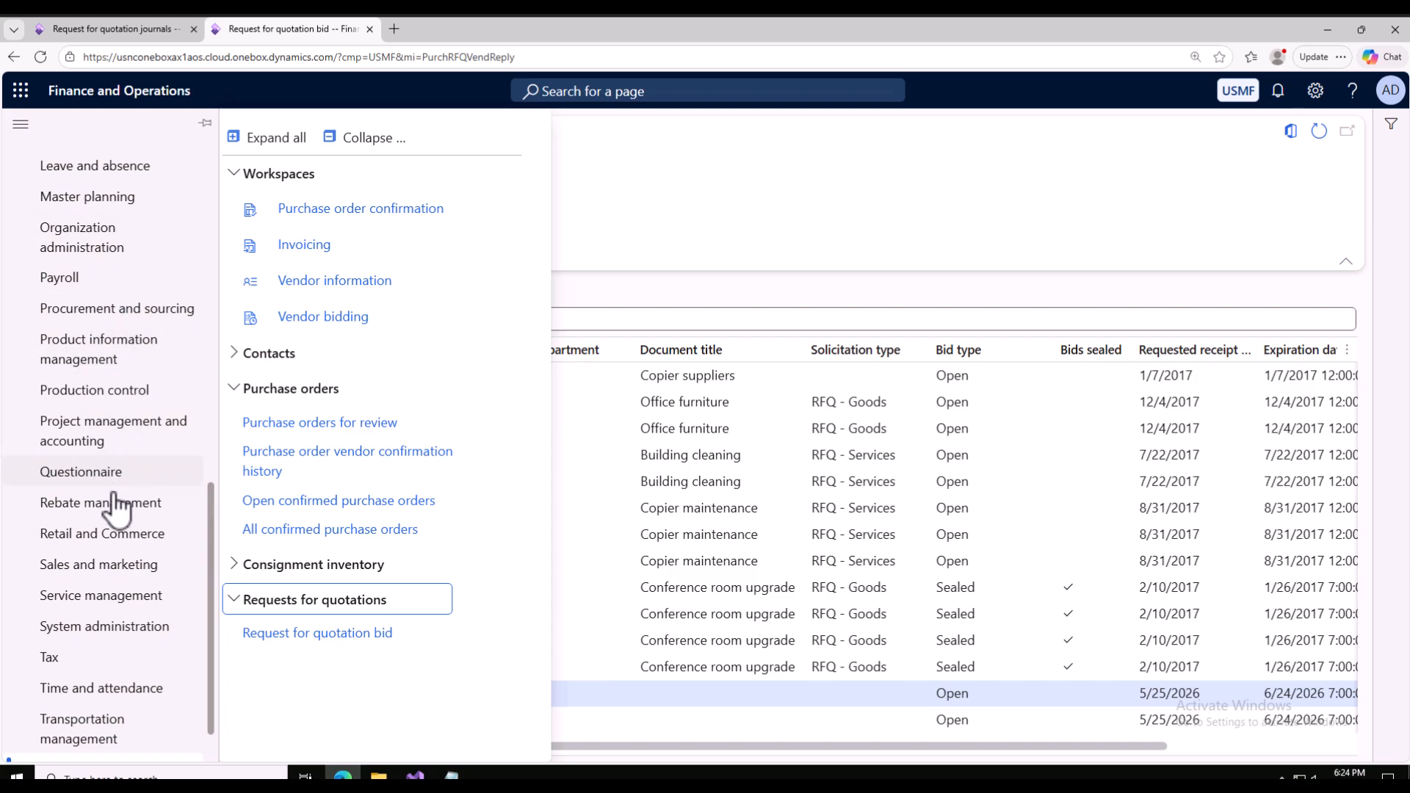
{"action": "left_click", "coordinate": [145, 314]}
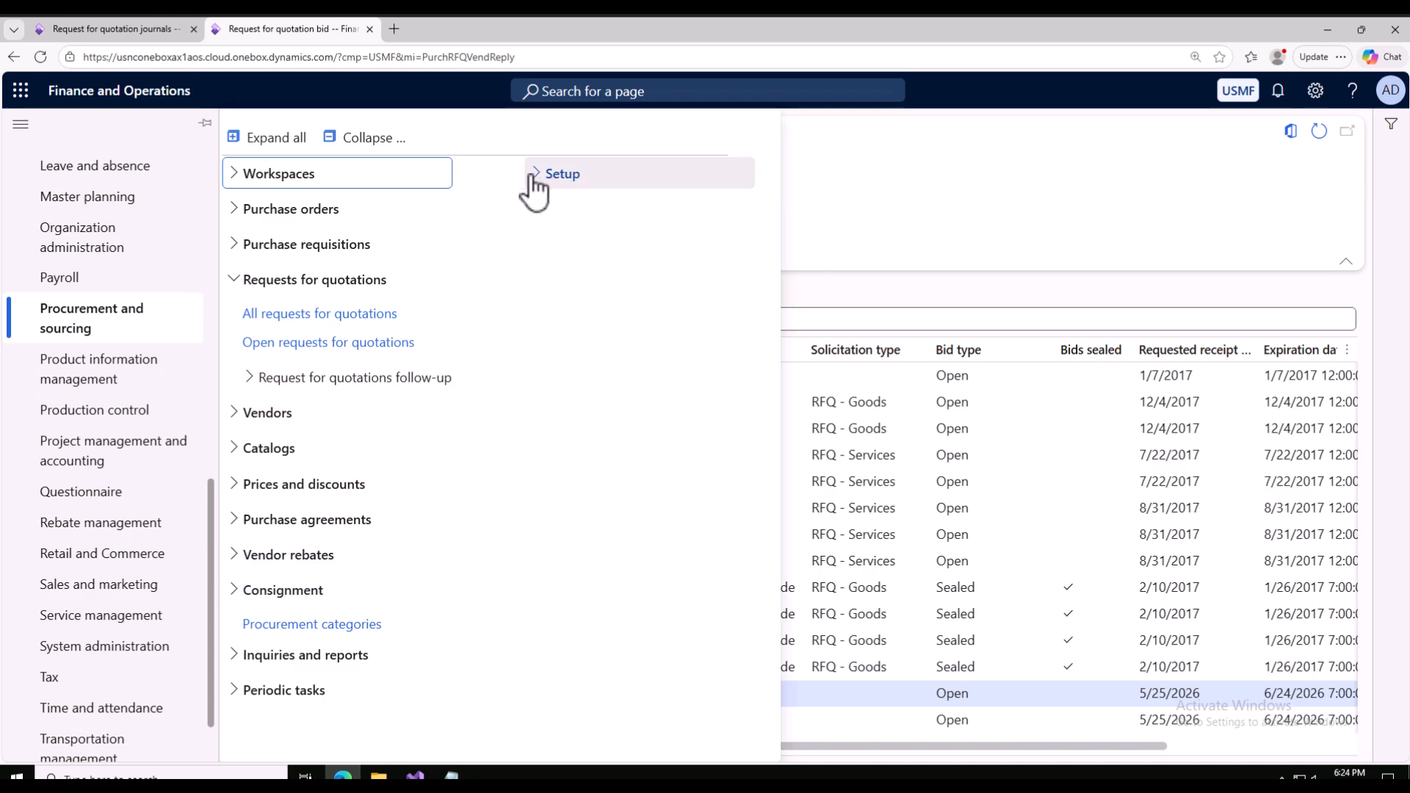
{"action": "left_click", "coordinate": [532, 178]}
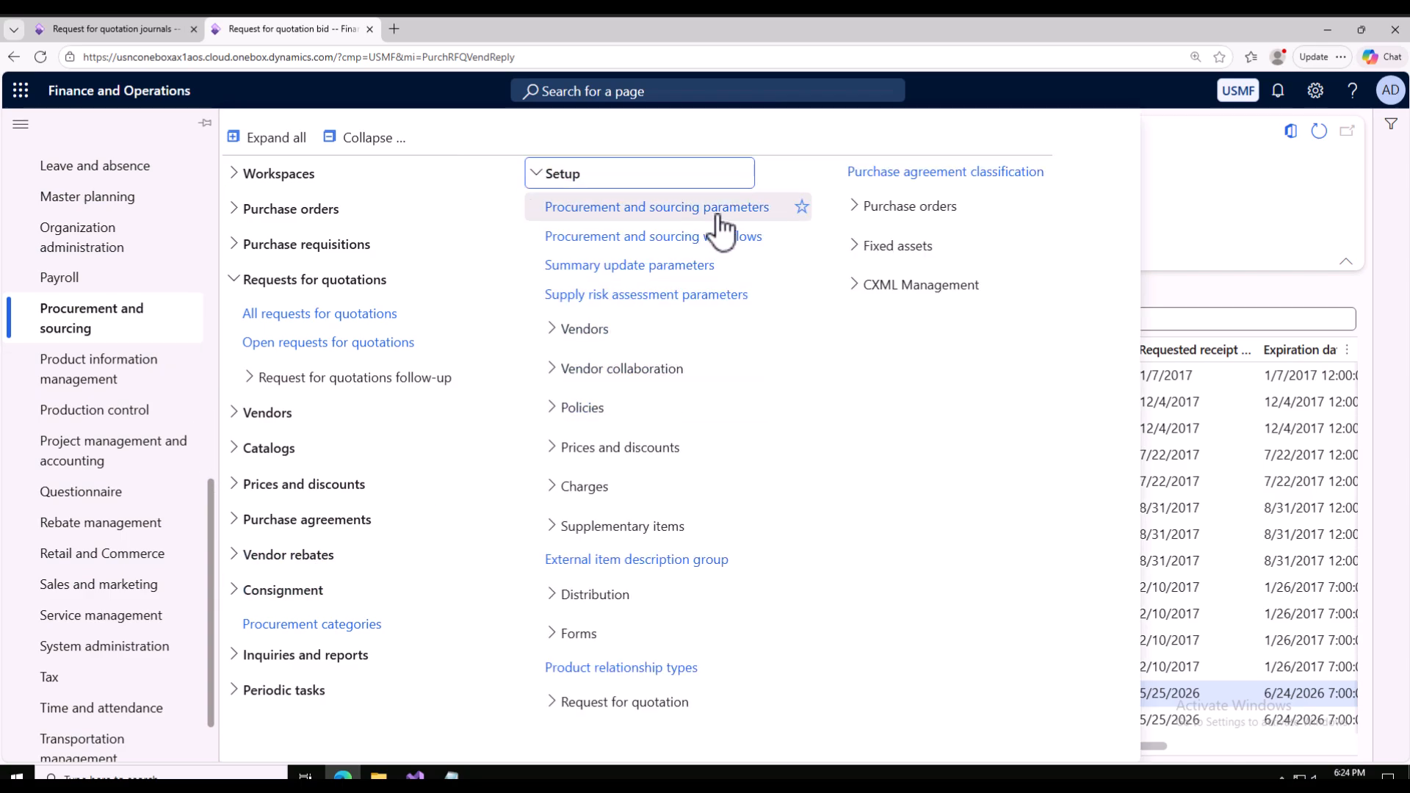
{"action": "left_click", "coordinate": [664, 209]}
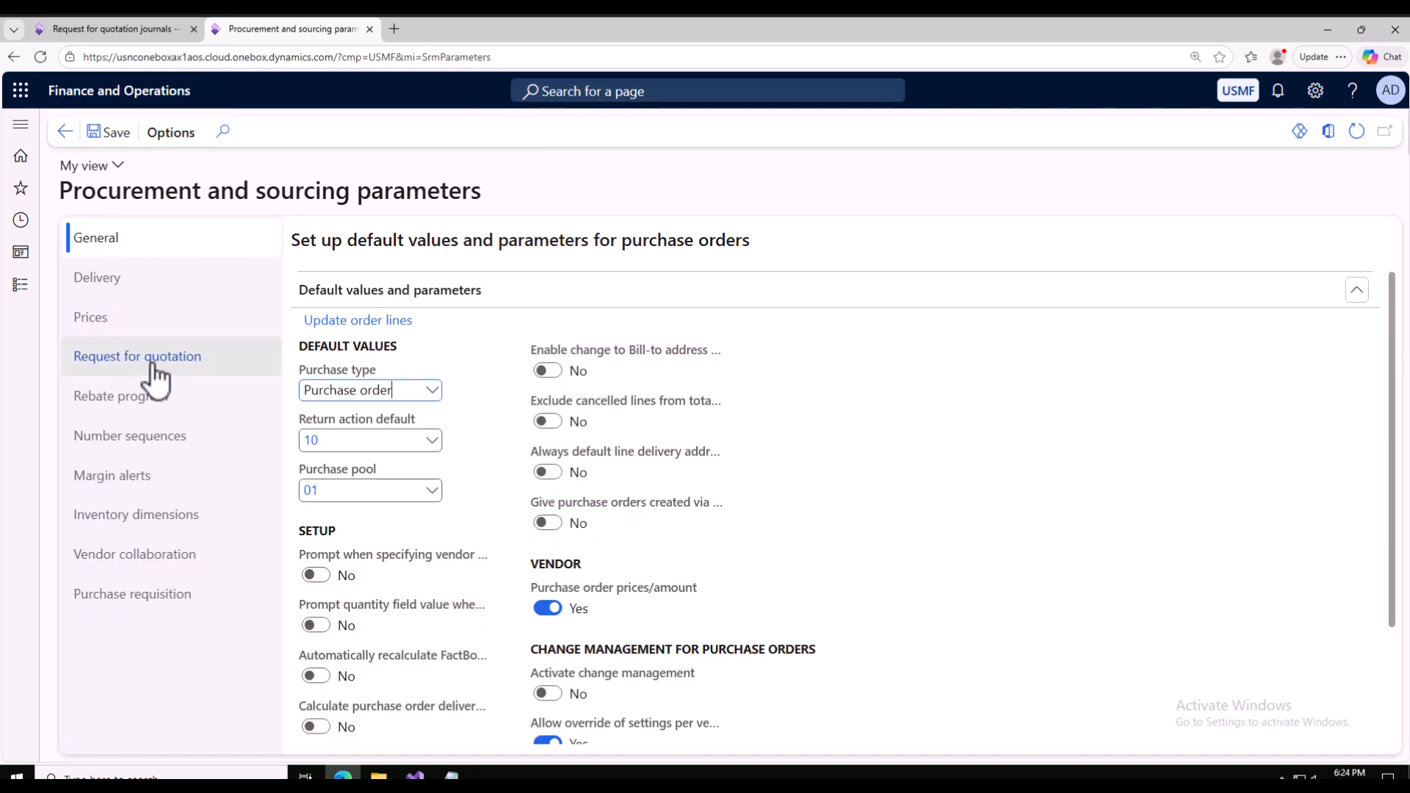
{"action": "left_click", "coordinate": [143, 365]}
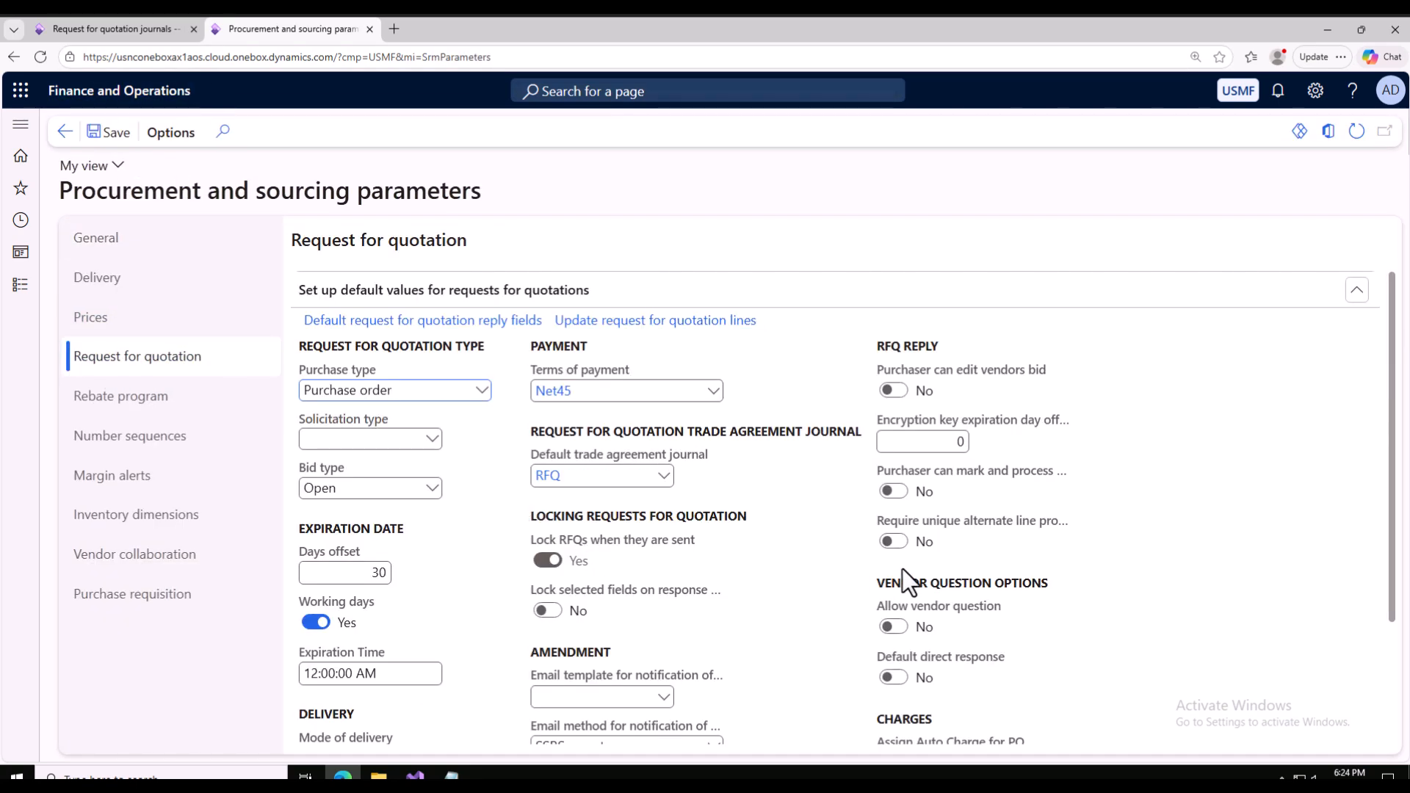
{"action": "scroll", "coordinate": [930, 605], "scroll_direction": "down", "scroll_amount": 3}
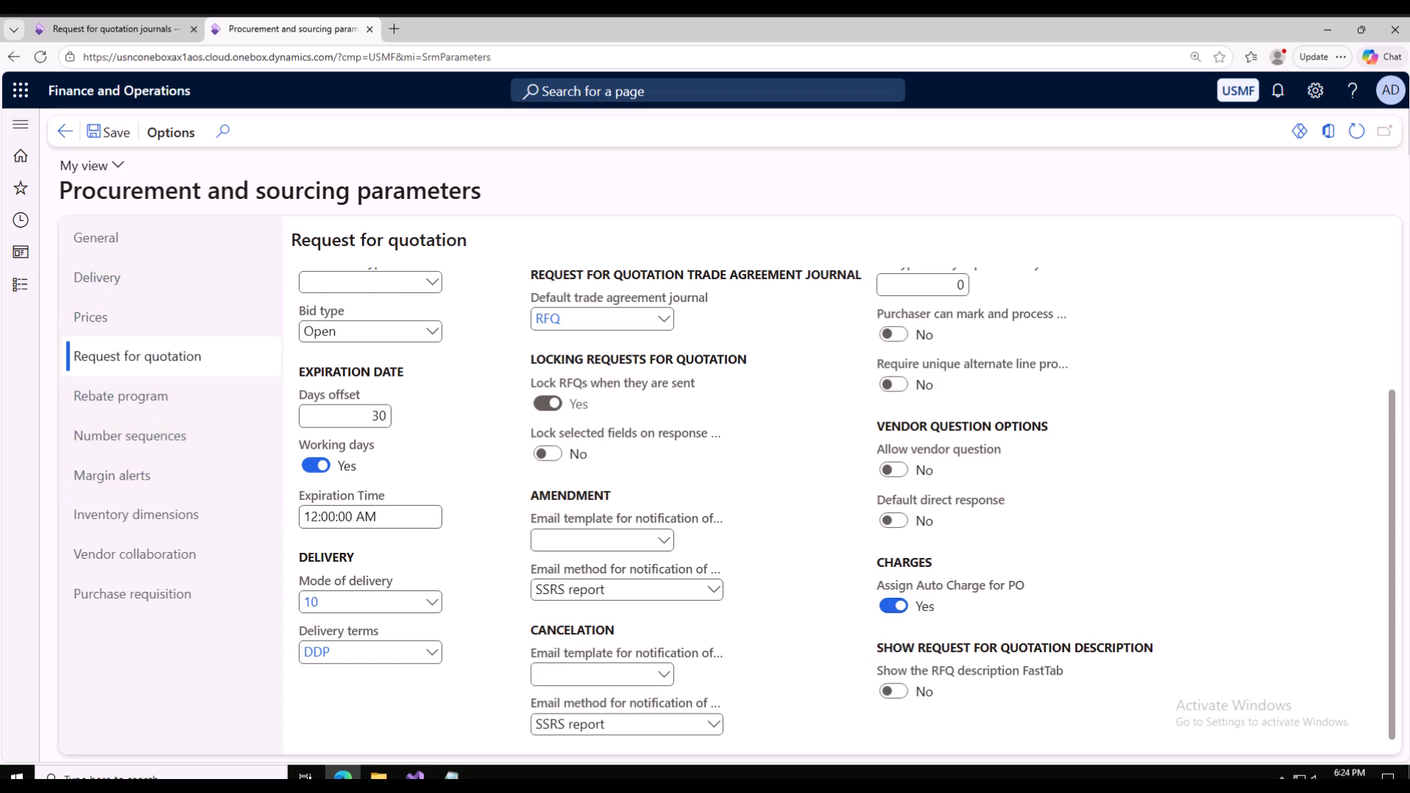
{"action": "scroll", "coordinate": [826, 420], "scroll_direction": "up", "scroll_amount": 3}
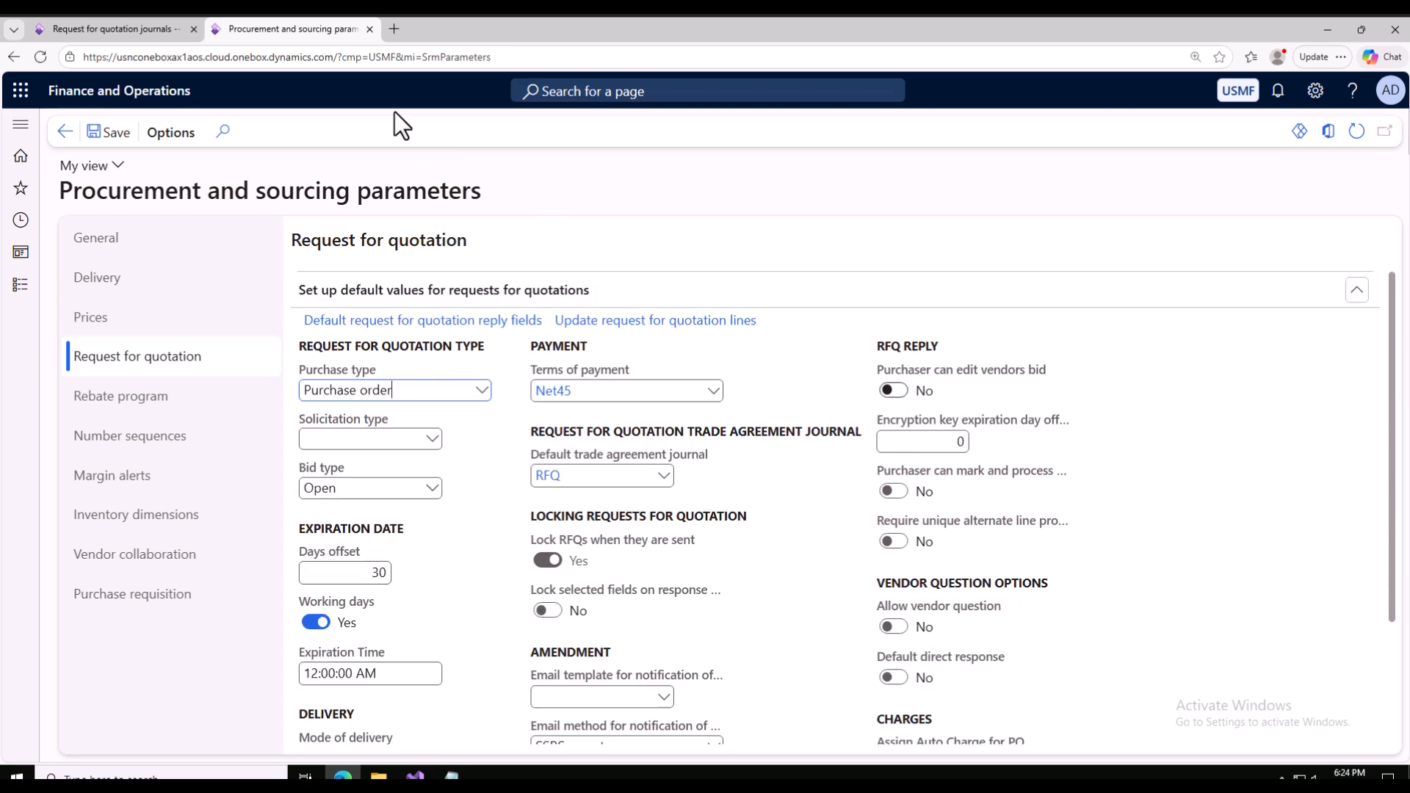
Return to the request for quotation case, open its vendor replies and check the edit options for the Acme Office Supplies reply.
{"action": "left_click", "coordinate": [108, 31]}
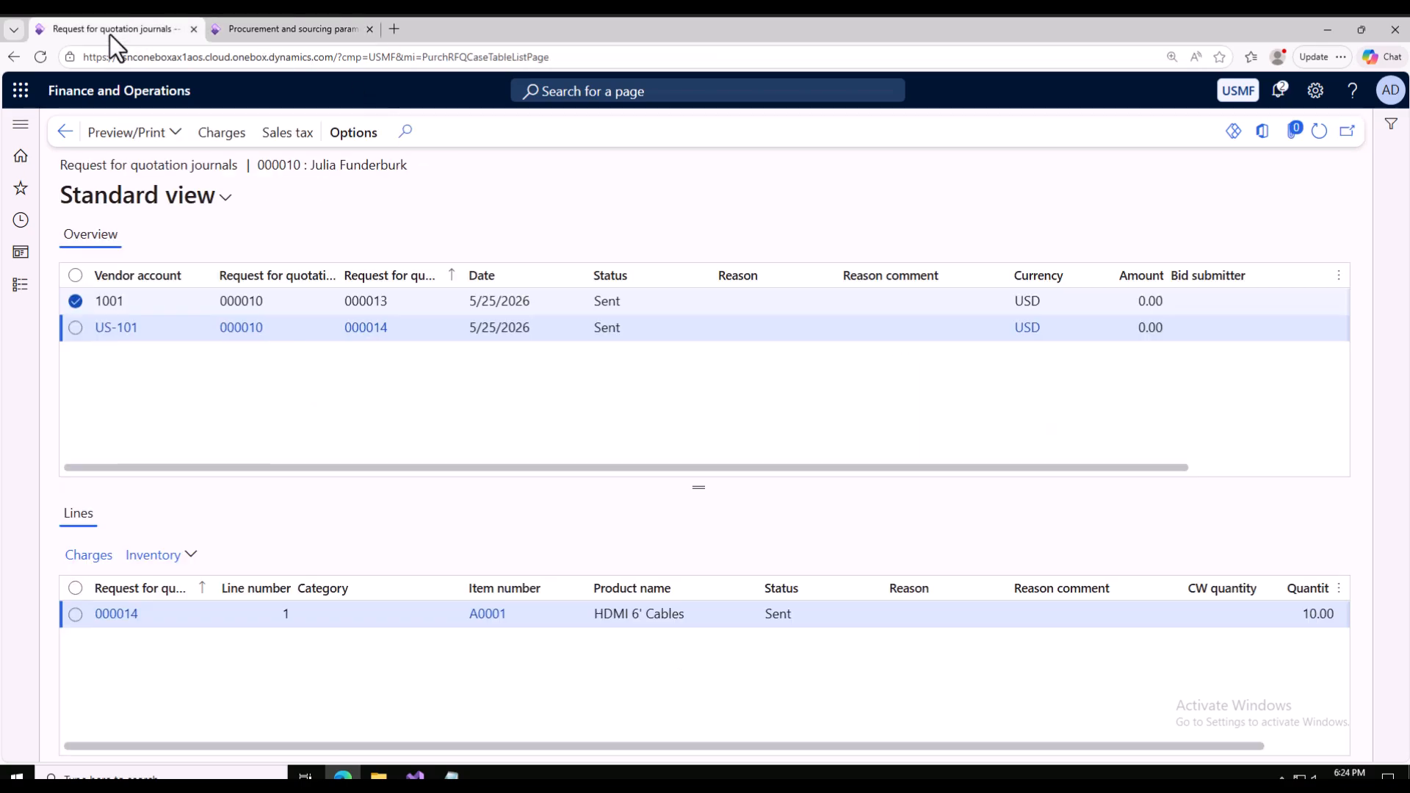
{"action": "left_click", "coordinate": [66, 132]}
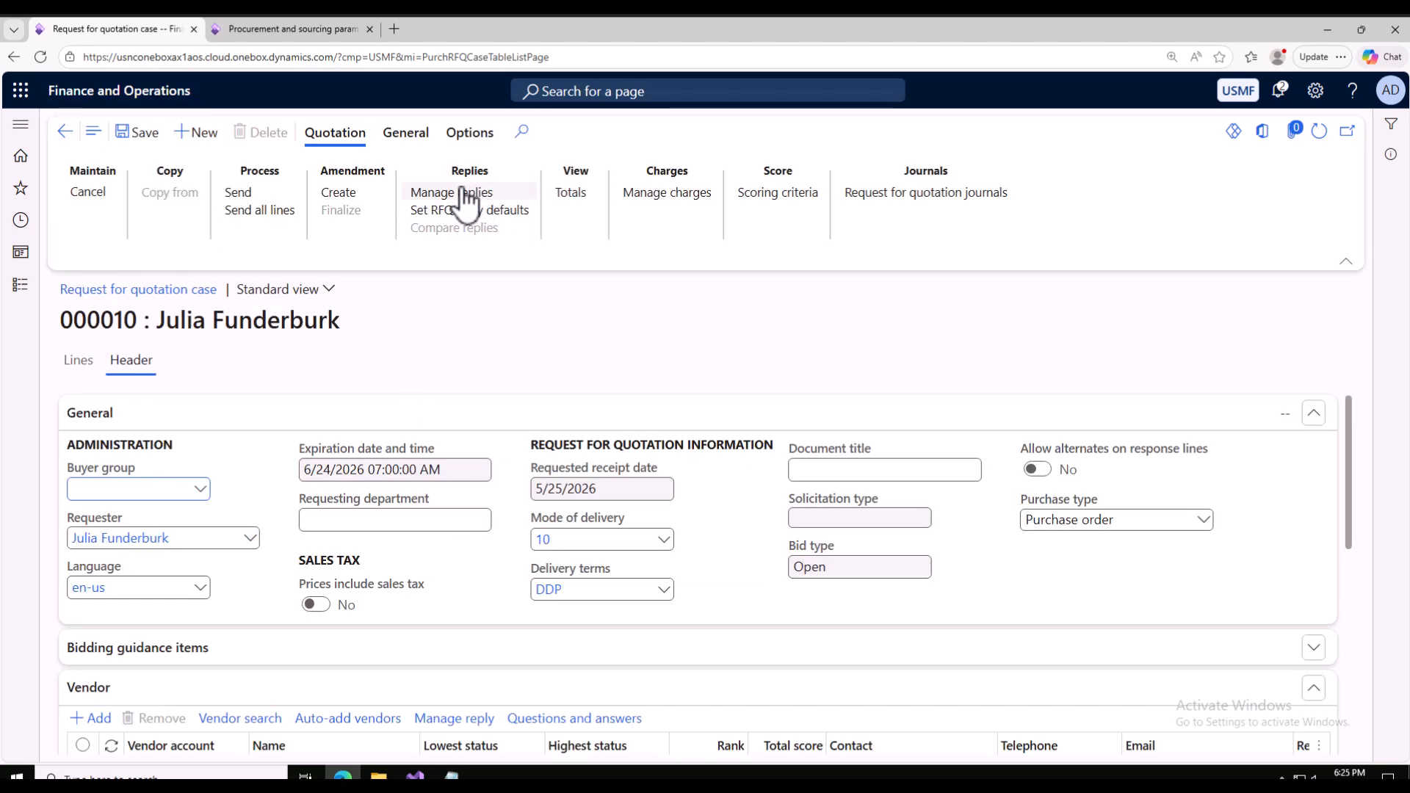
{"action": "left_click", "coordinate": [441, 197]}
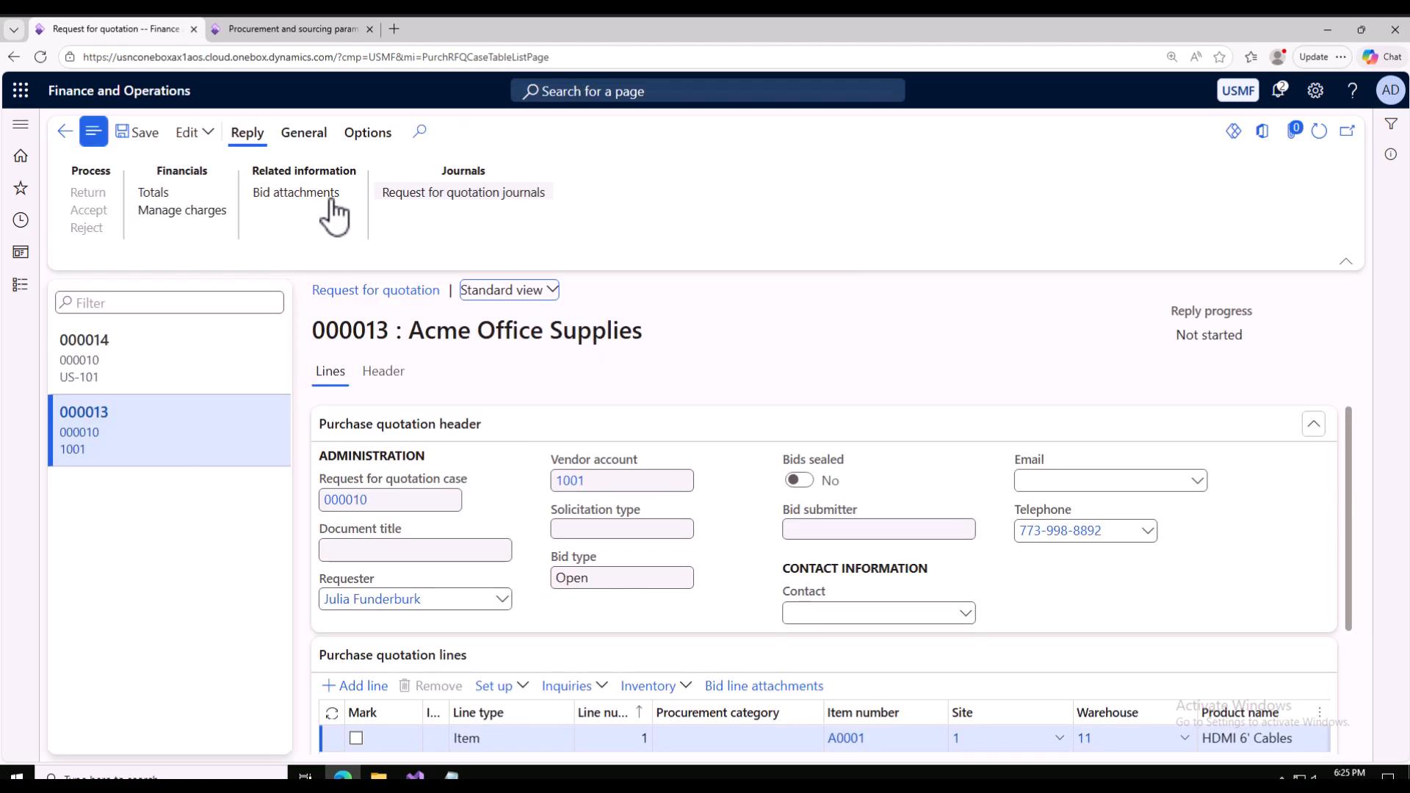
{"action": "left_click", "coordinate": [205, 134]}
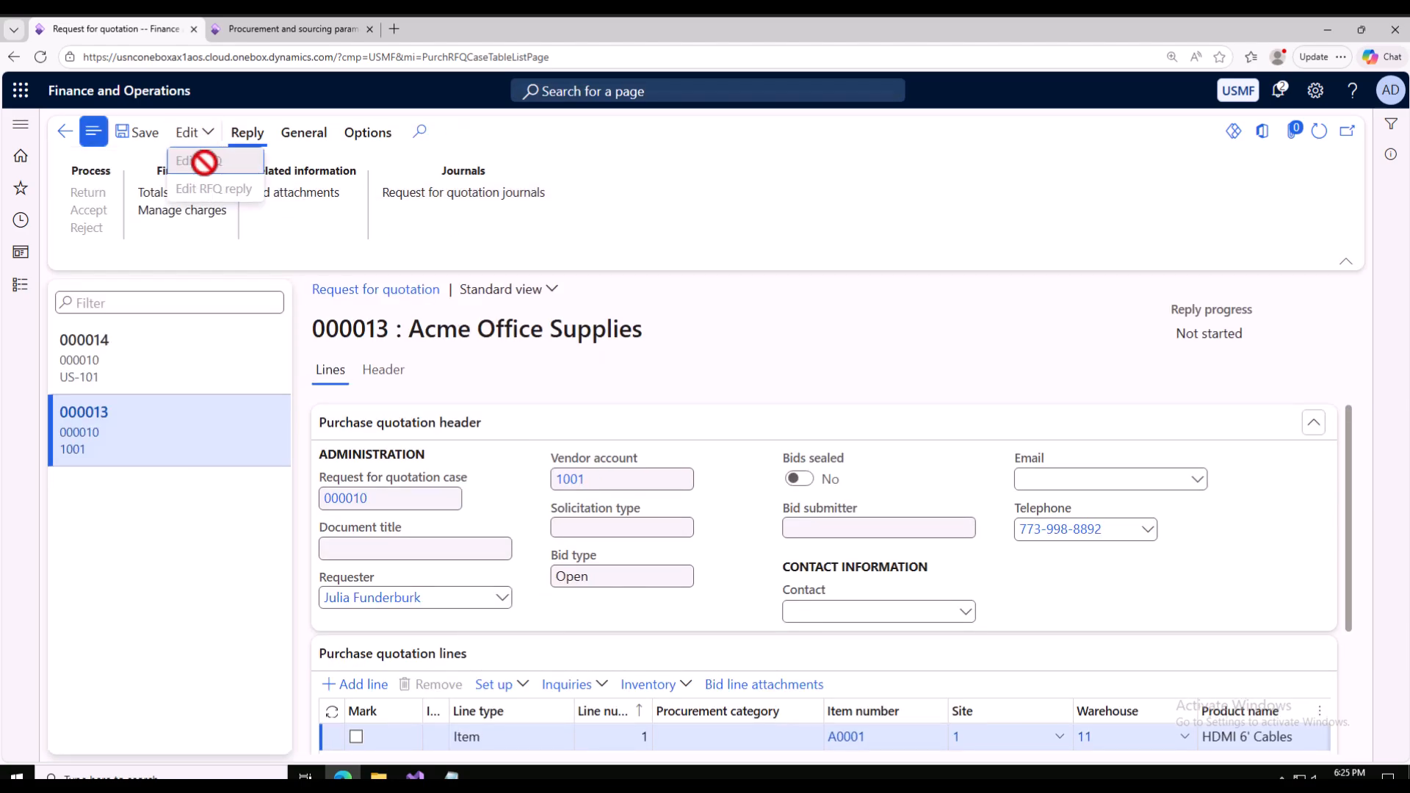
Select the Fabrikam Electronics reply, check its edit options, and compare them with the request for quotation parameters in the second browser tab.
{"action": "left_click", "coordinate": [180, 355]}
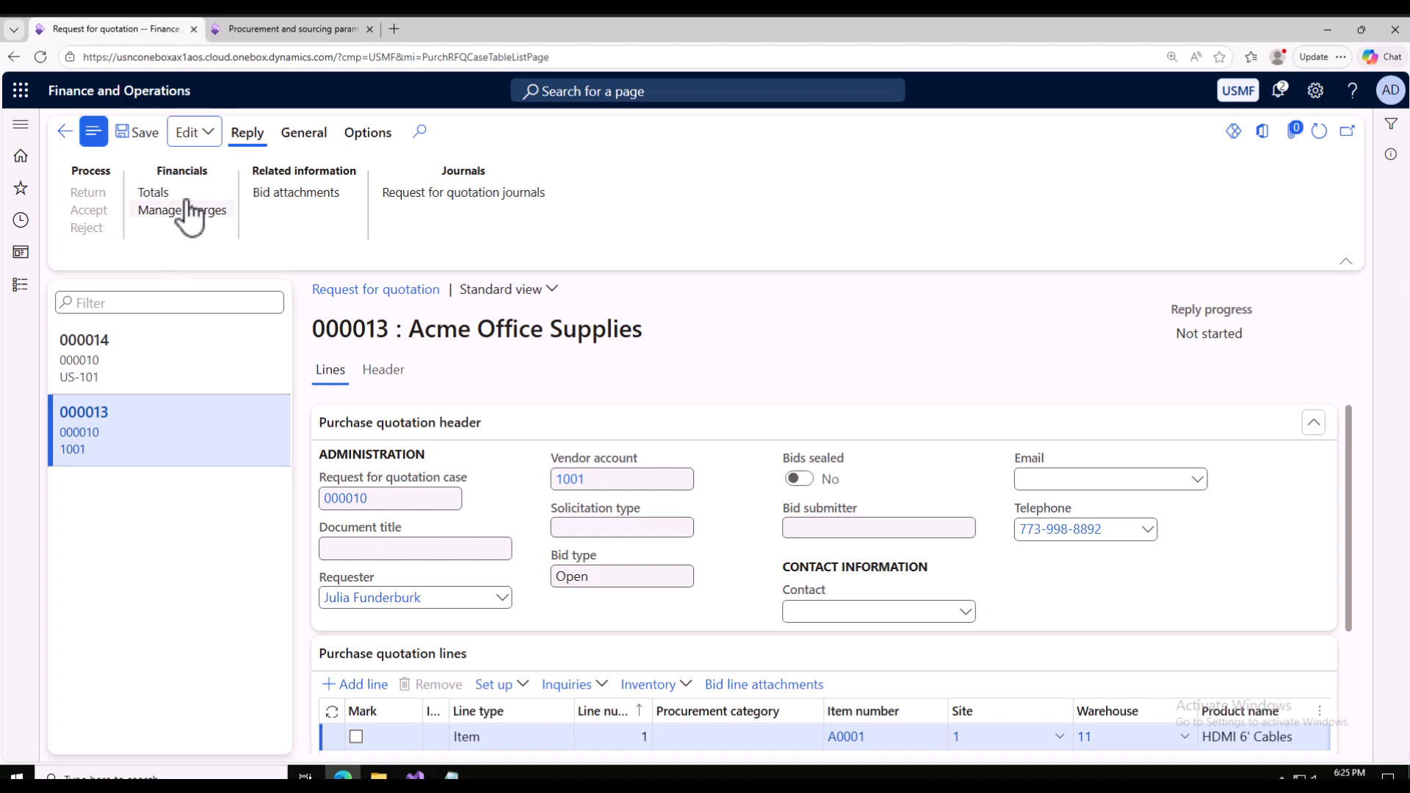
{"action": "left_click", "coordinate": [172, 354]}
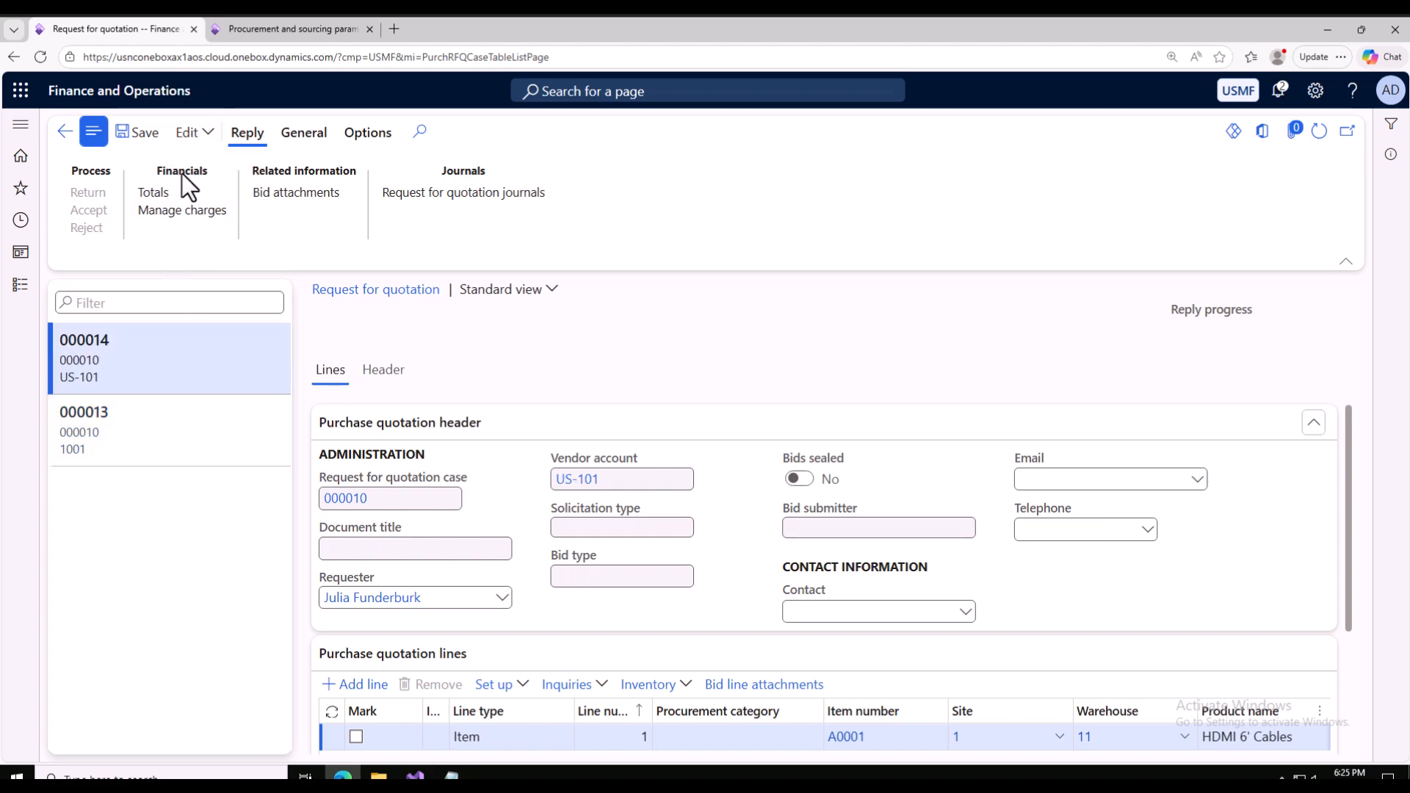
{"action": "left_click", "coordinate": [192, 134]}
{"action": "left_click", "coordinate": [277, 34]}
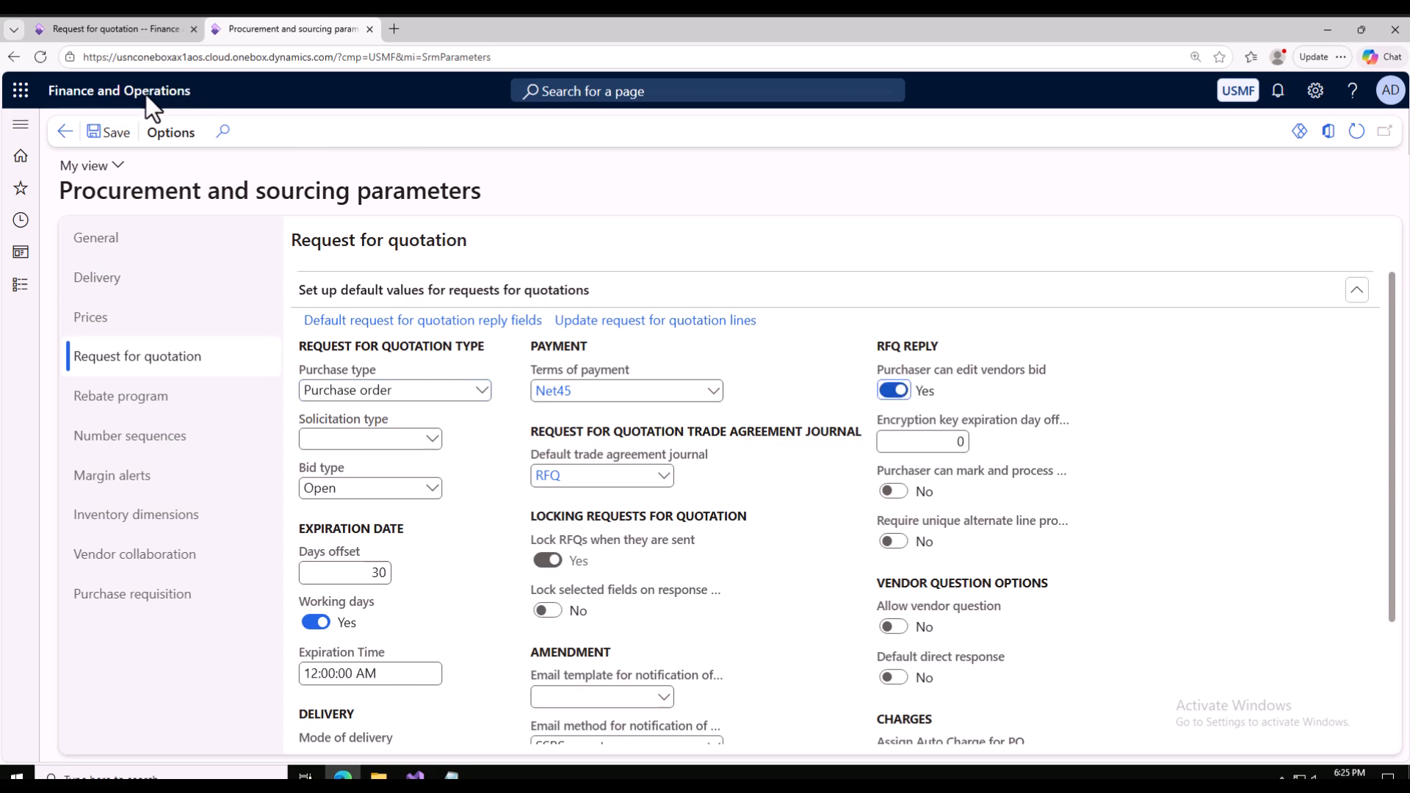
{"action": "left_click", "coordinate": [130, 25]}
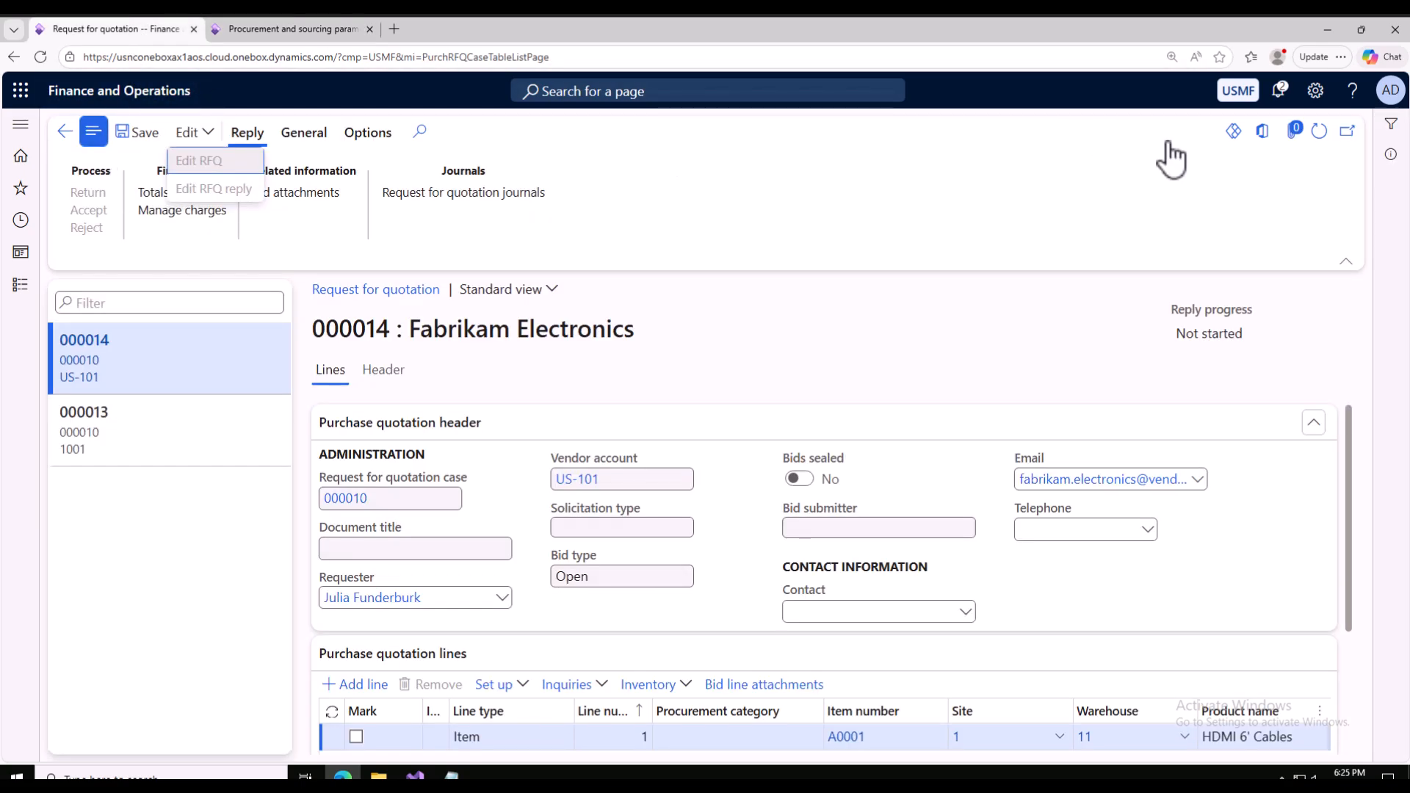
{"action": "left_click", "coordinate": [1320, 133]}
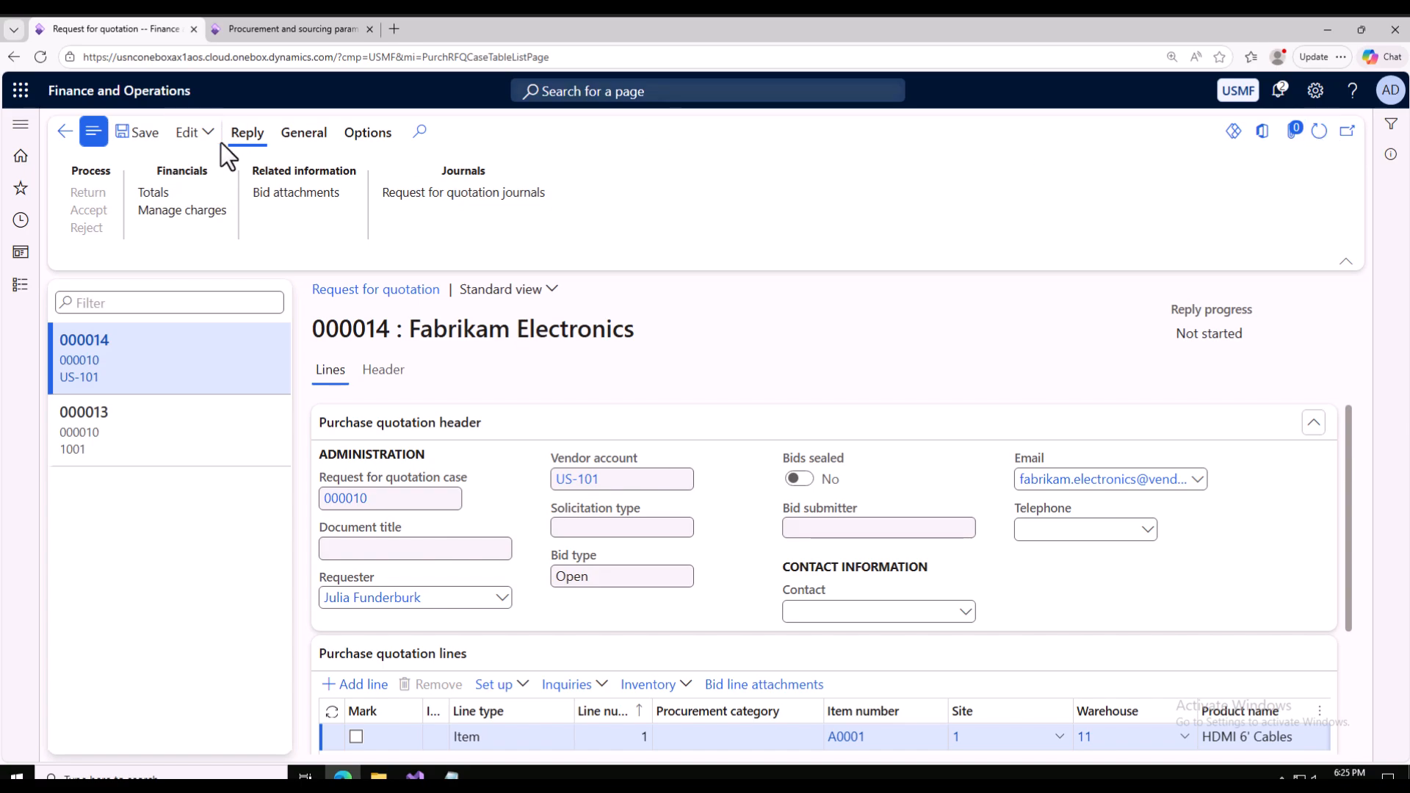
{"action": "left_click", "coordinate": [197, 134]}
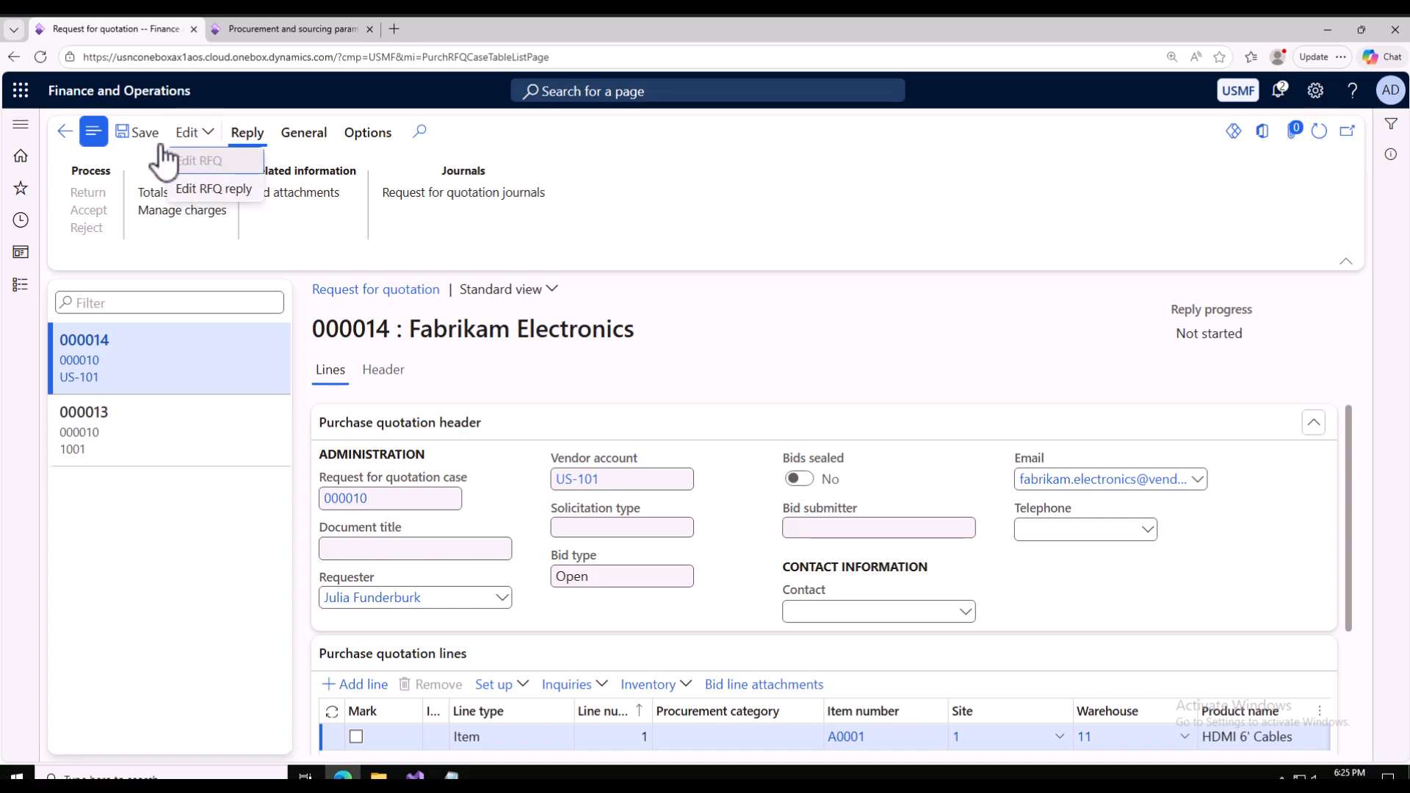
Return to the reloaded list of requests for quotation, reopen the latest case's replies and inspect the Acme Office Supplies quotation line.
{"action": "left_click", "coordinate": [63, 135]}
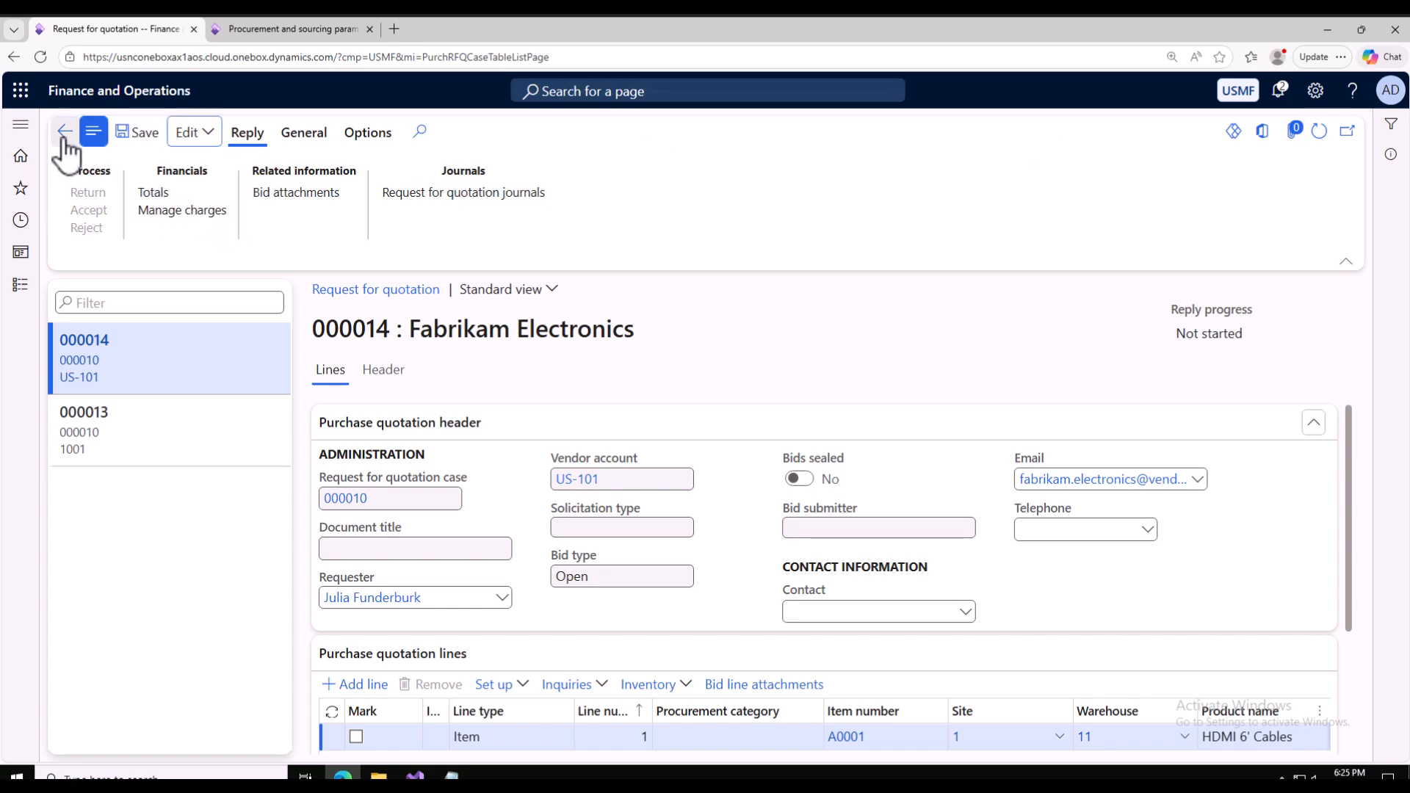
{"action": "left_click", "coordinate": [43, 51]}
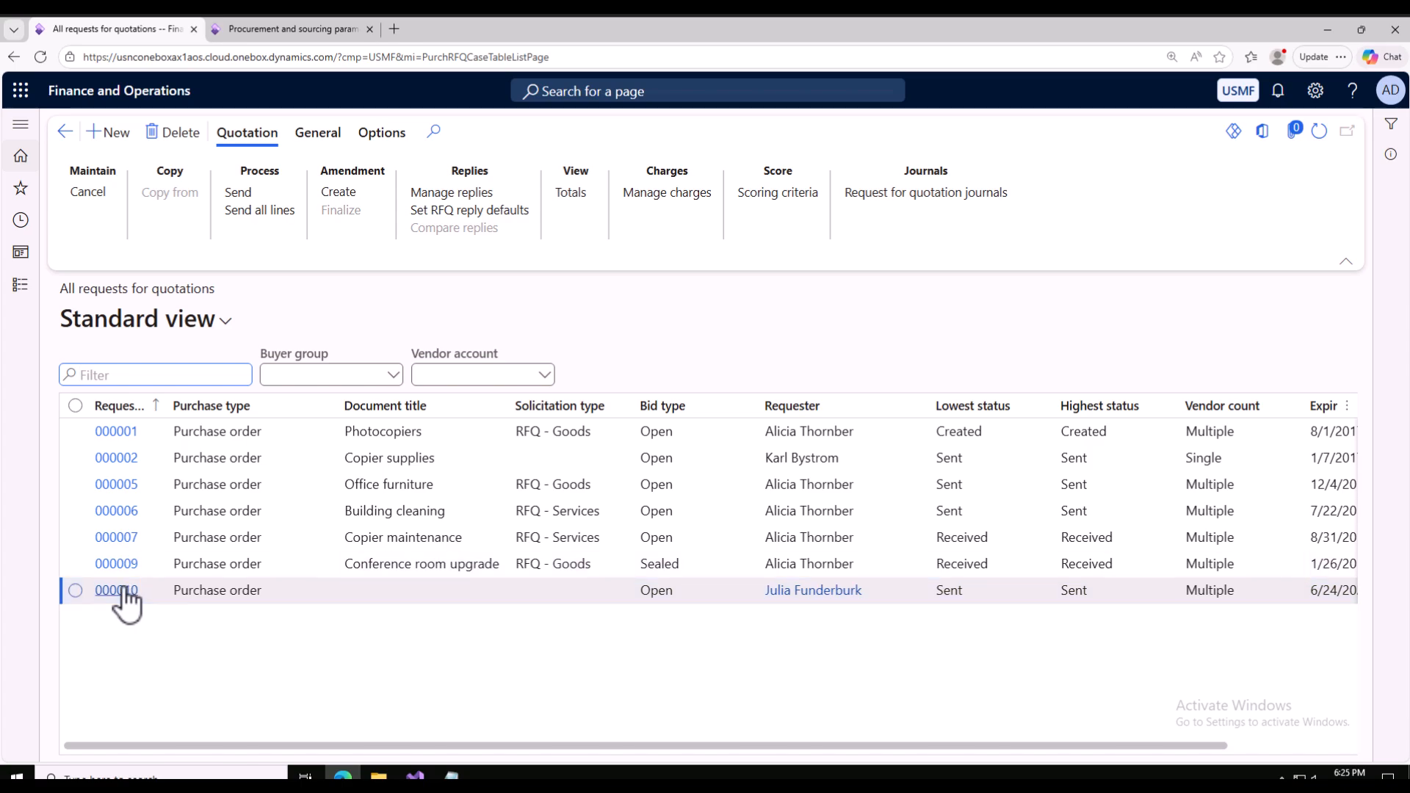
{"action": "left_click", "coordinate": [134, 601]}
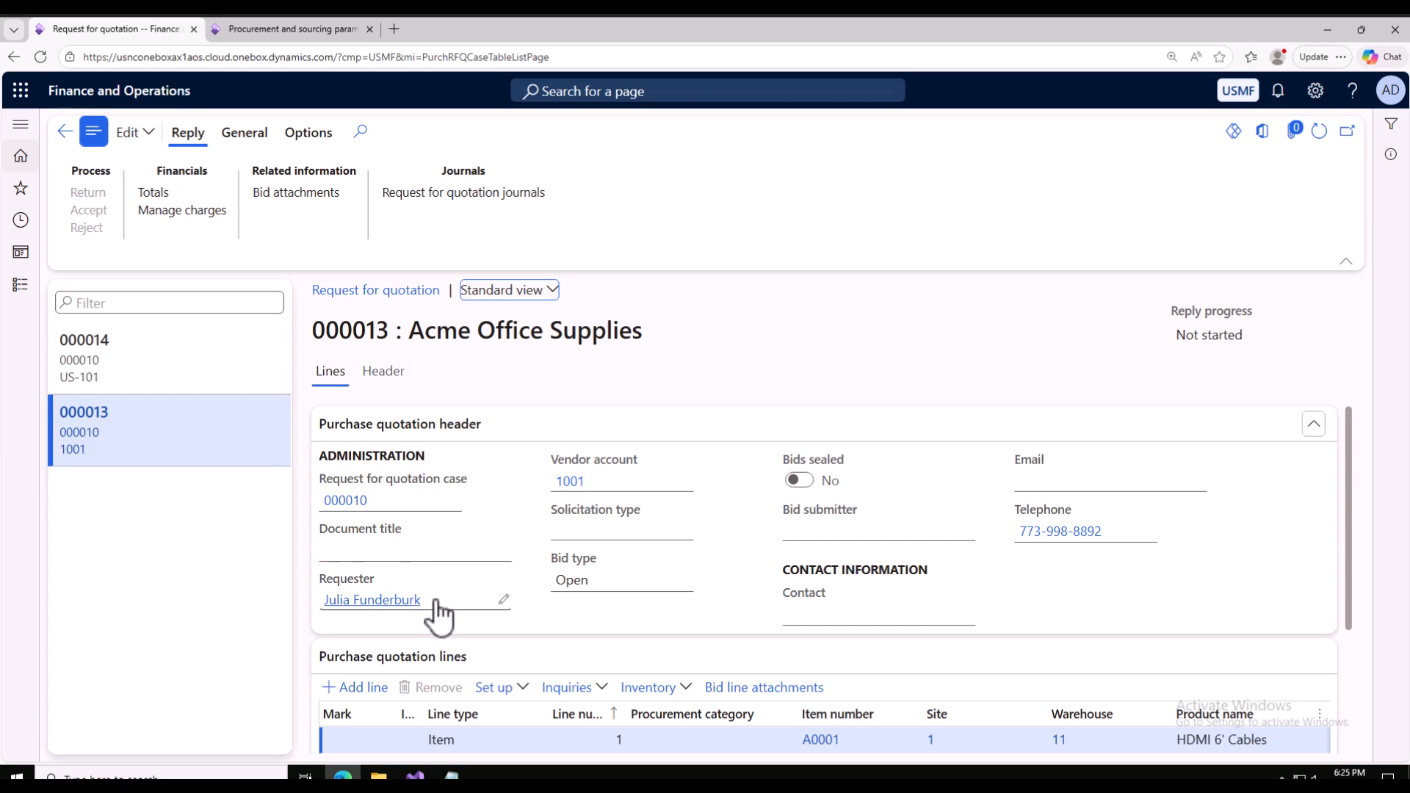
{"action": "scroll", "coordinate": [425, 662], "scroll_direction": "down", "scroll_amount": 2}
{"action": "left_click_drag", "start_coordinate": [750, 719], "coordinate": [1021, 725]}
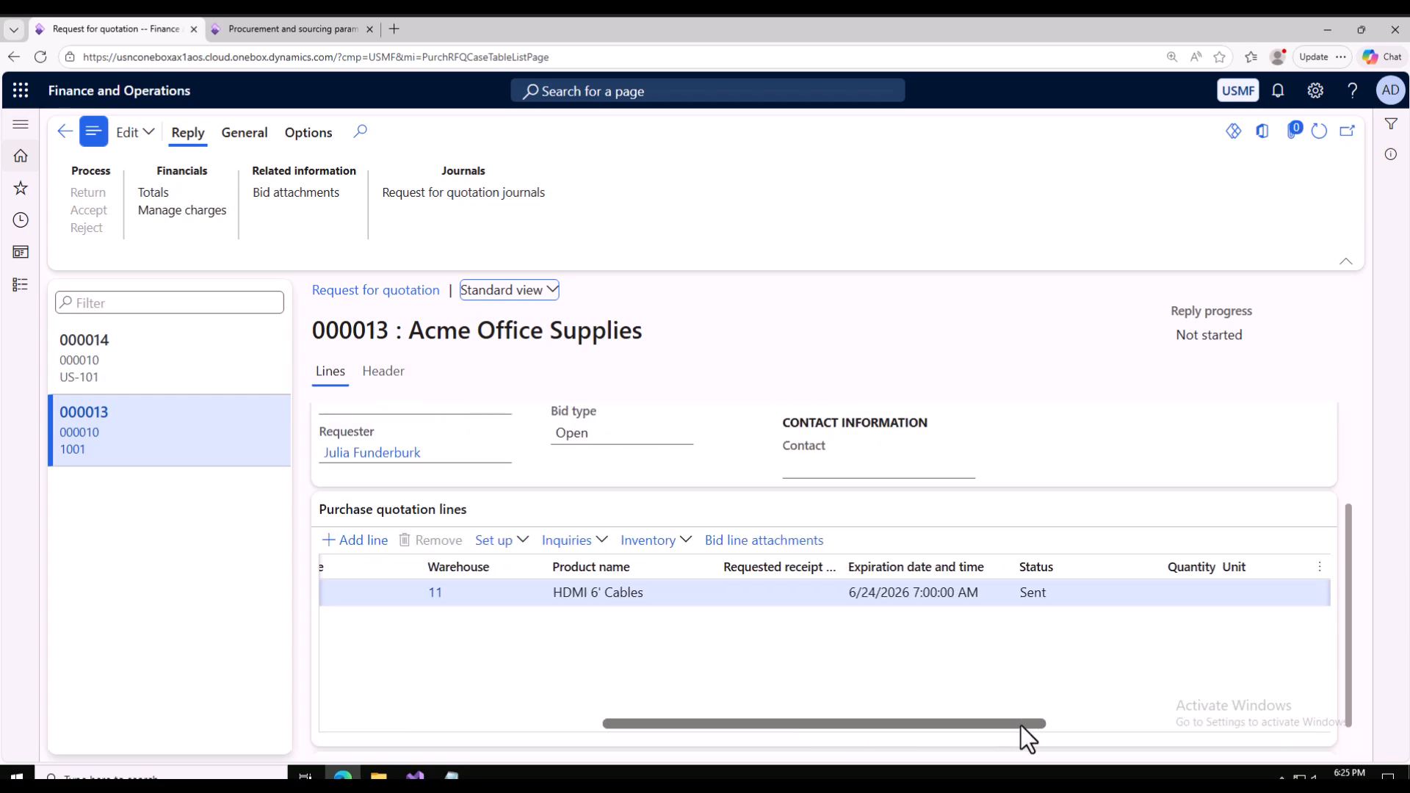
{"action": "left_click", "coordinate": [738, 588]}
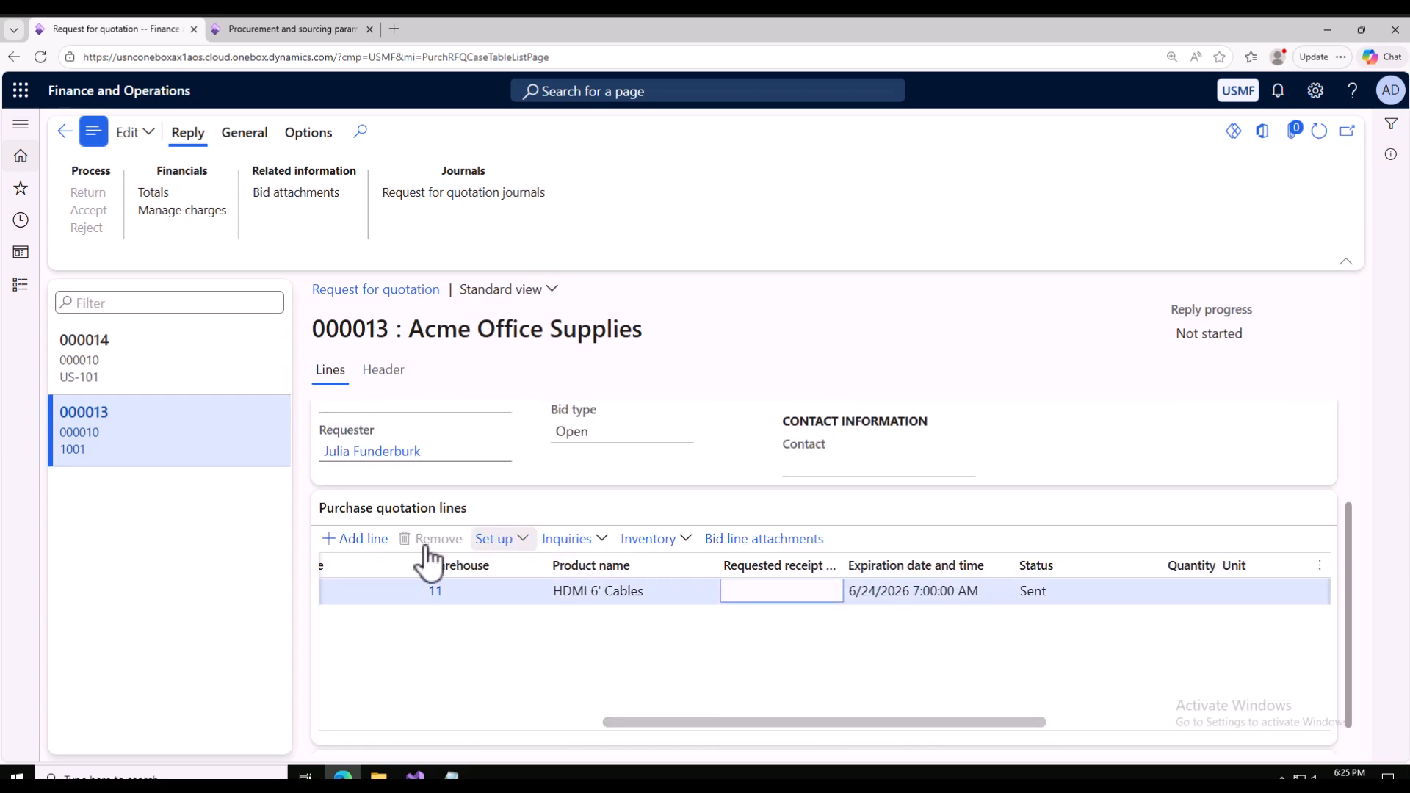
Put the Acme Office Supplies request for quotation into edit mode and open its RFQ reply for editing.
{"action": "left_click", "coordinate": [130, 135]}
{"action": "left_click", "coordinate": [151, 165]}
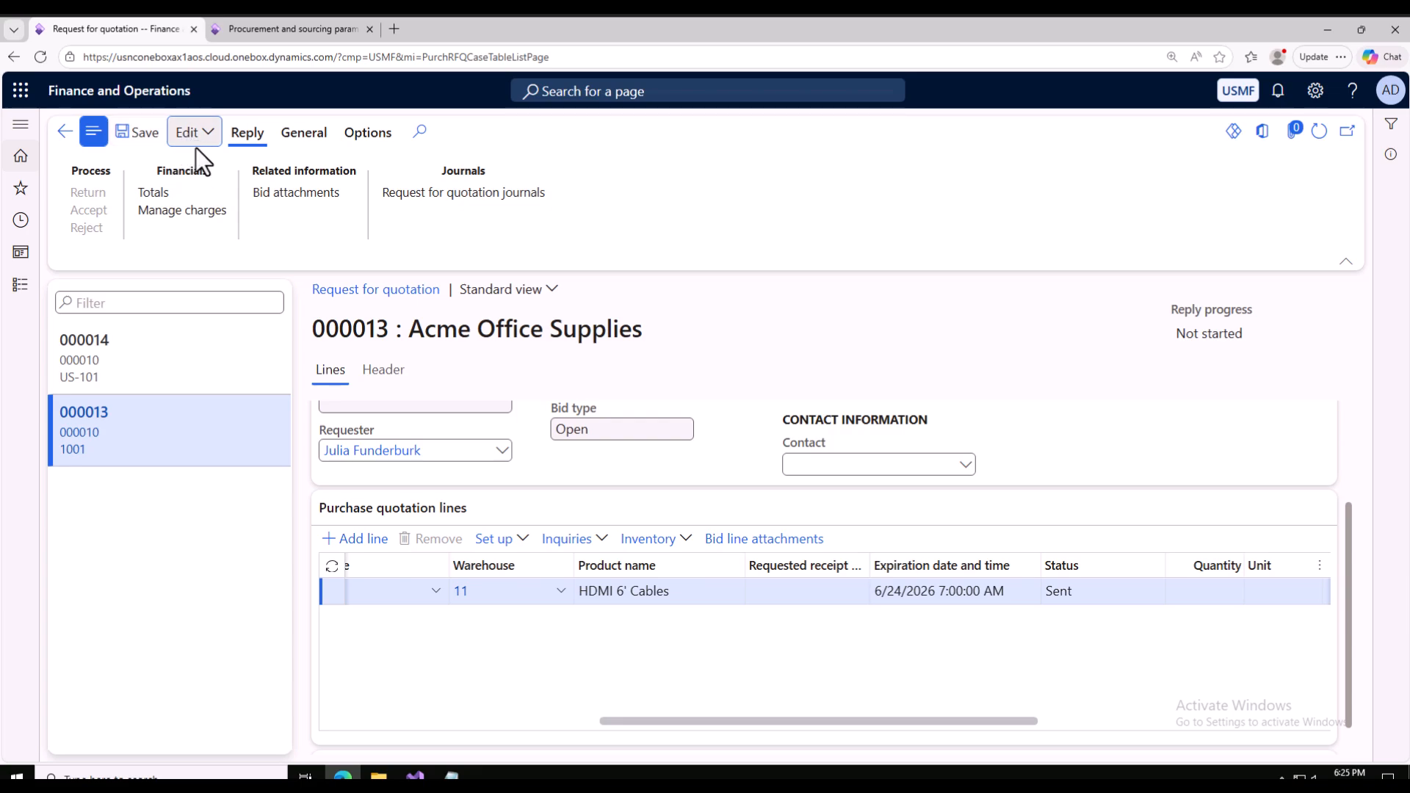
{"action": "left_click", "coordinate": [195, 141]}
{"action": "left_click", "coordinate": [223, 191]}
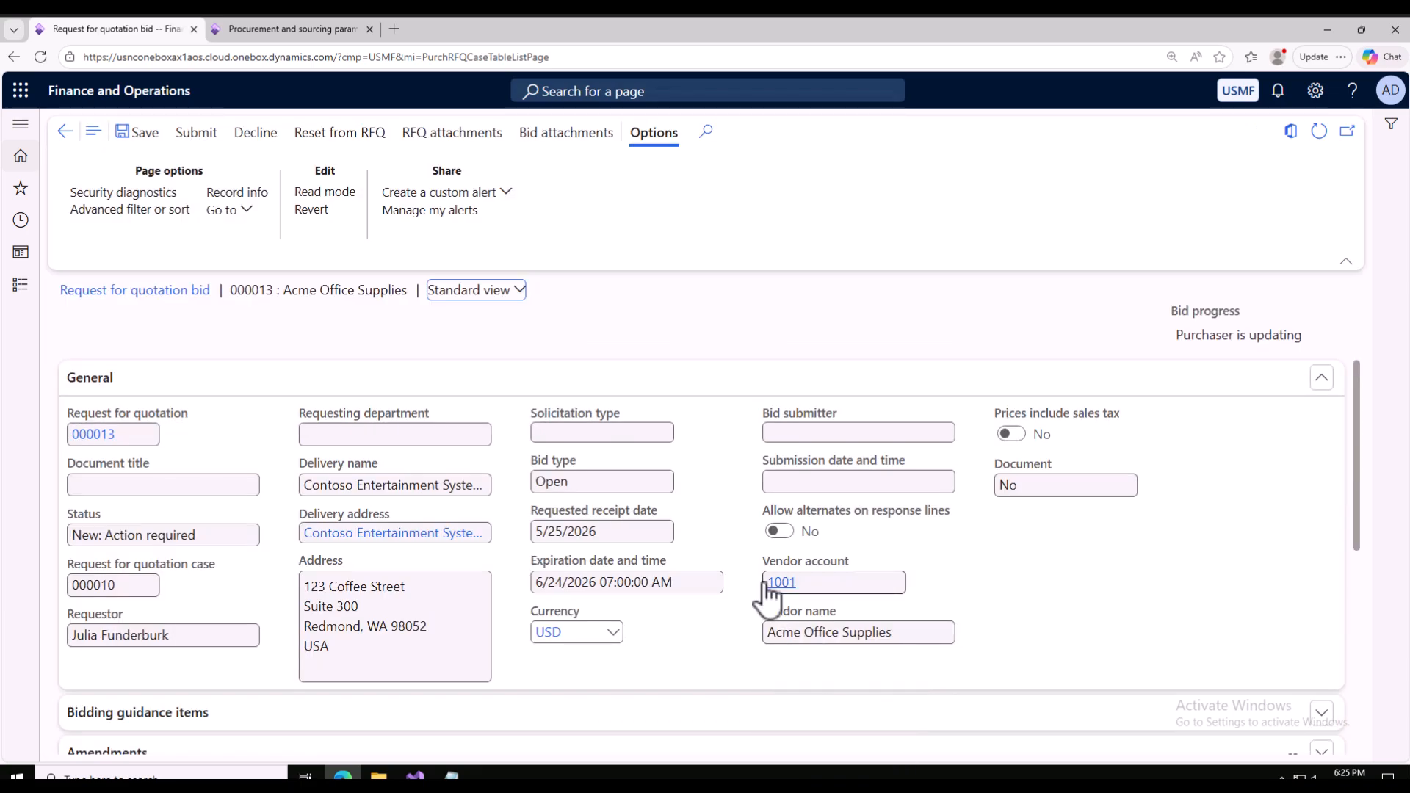
Set the unit price of the HDMI 6' Cables line in the Acme Office Supplies bid to 8.00 and save.
{"action": "scroll", "coordinate": [760, 610], "scroll_direction": "down", "scroll_amount": 5}
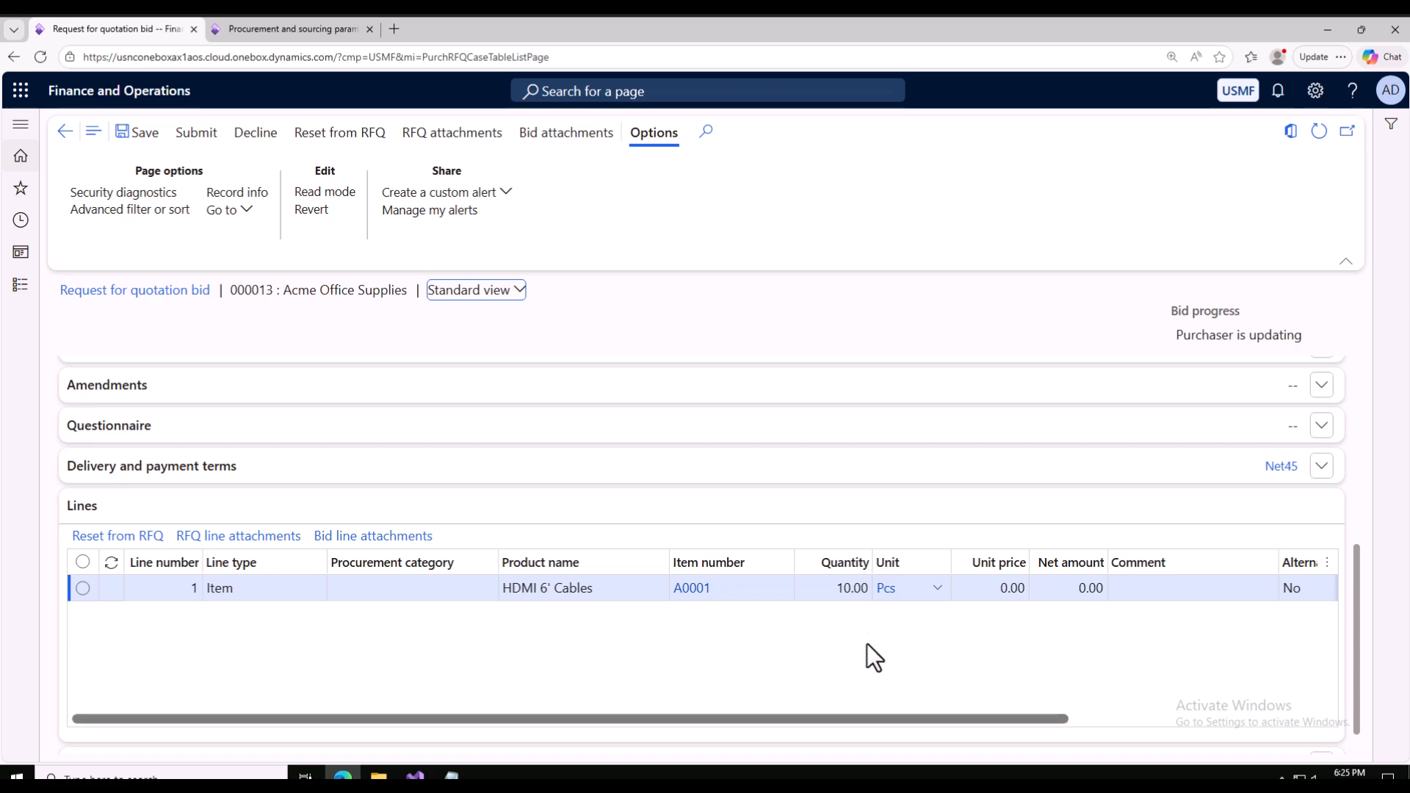
{"action": "left_click", "coordinate": [842, 588]}
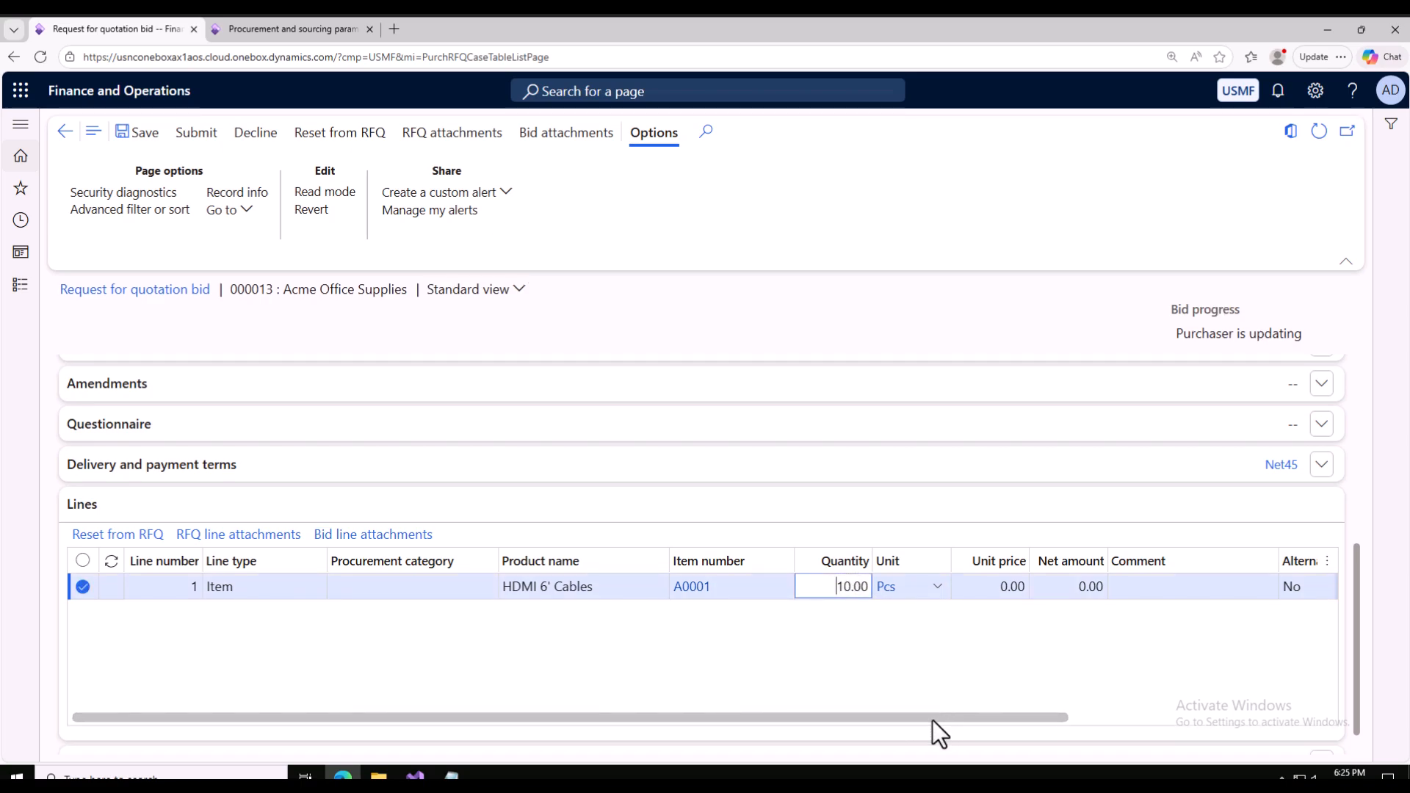
{"action": "left_click", "coordinate": [1007, 587]}
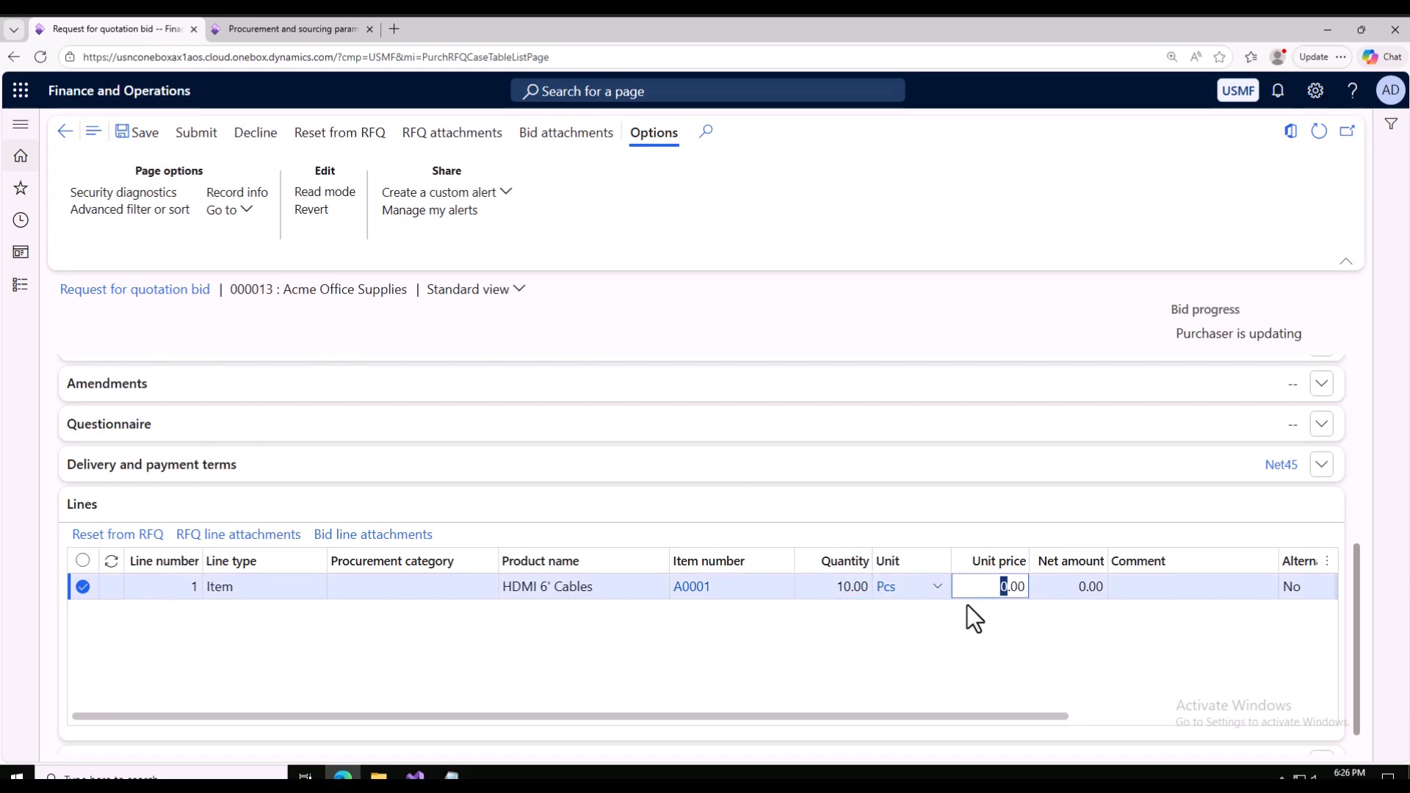
{"action": "left_click", "coordinate": [143, 133]}
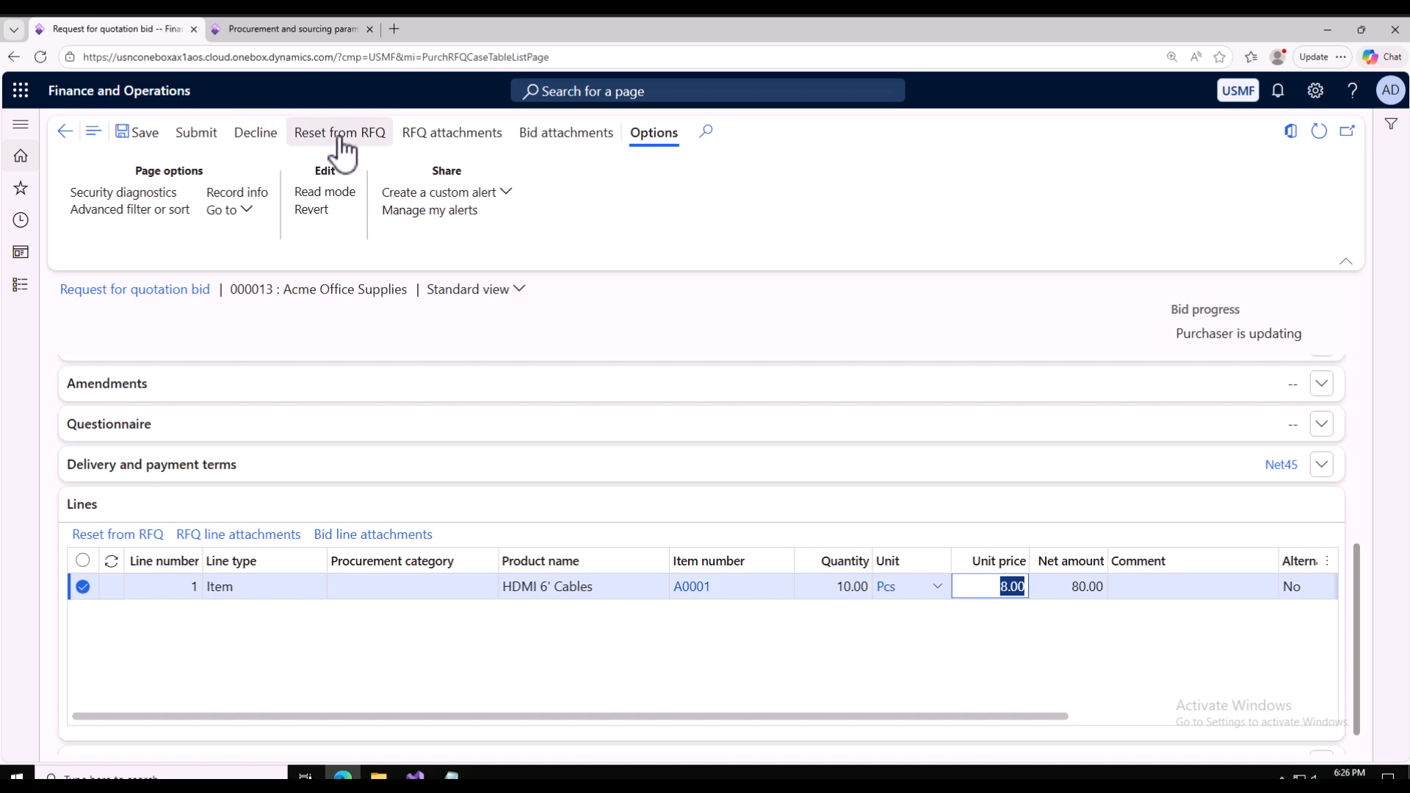
Submit the Acme Office Supplies bid and close the submission message with the option not to be told again.
{"action": "left_click", "coordinate": [219, 136]}
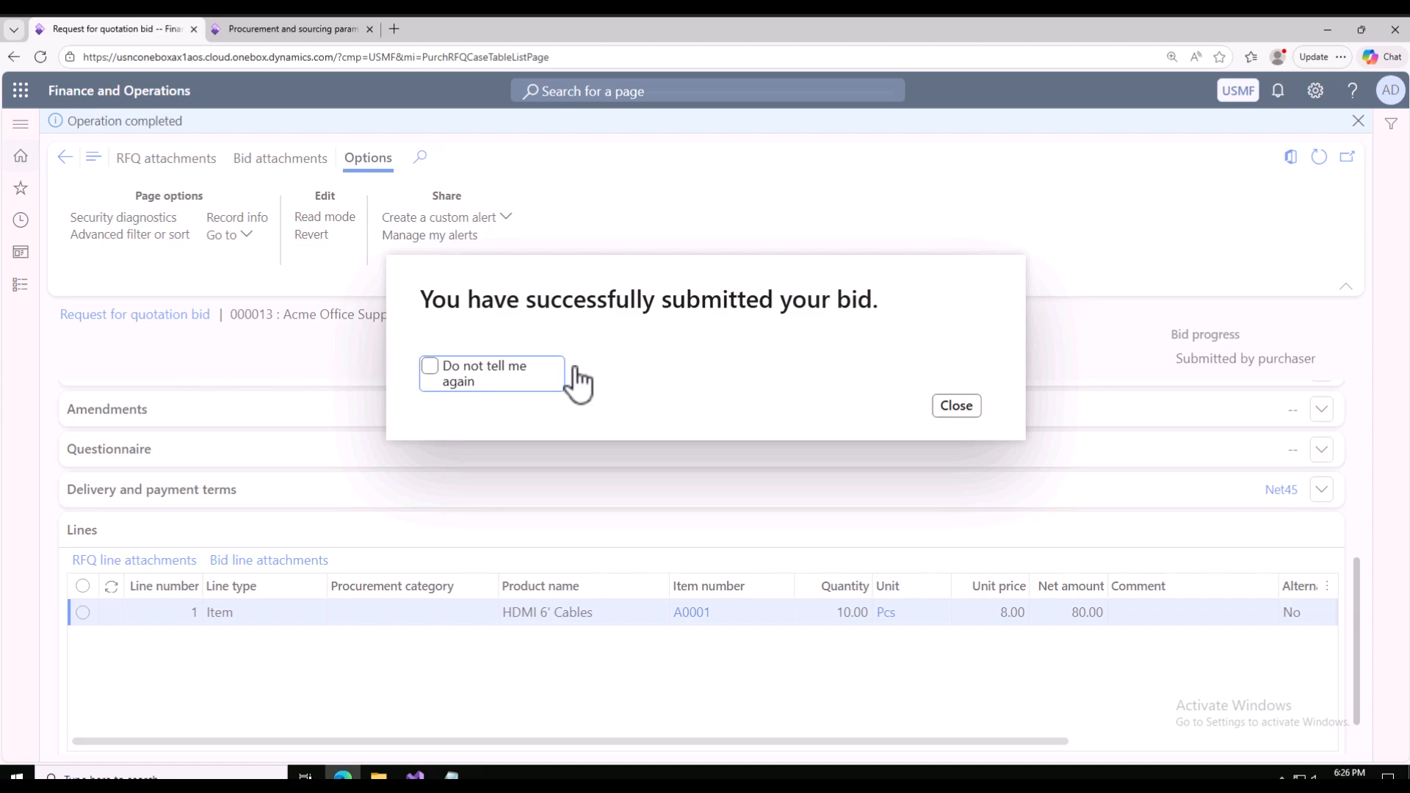
{"action": "left_click", "coordinate": [457, 387]}
{"action": "left_click", "coordinate": [955, 406]}
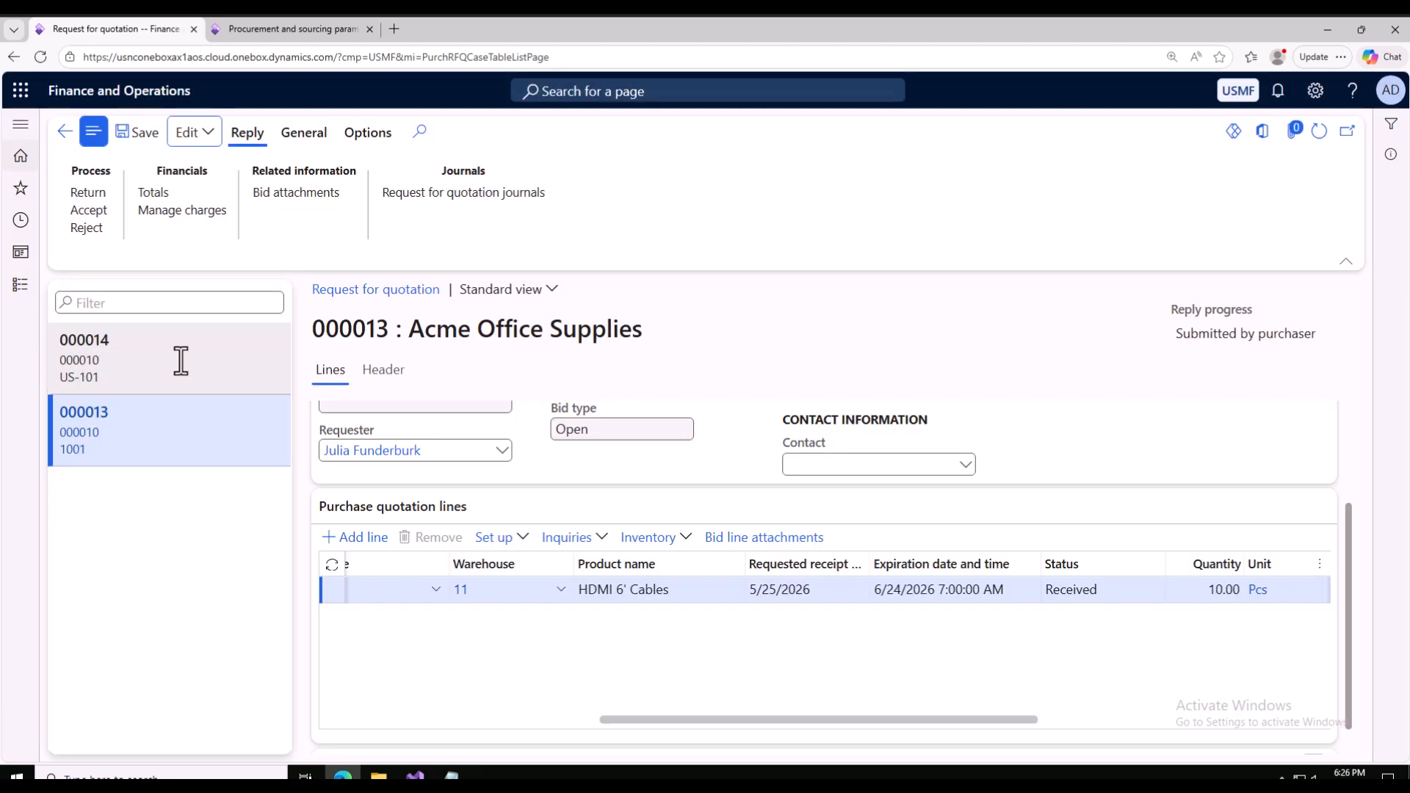
Review the edit options and the unit price and discount fields of the Fabrikam Electronics quotation line.
{"action": "left_click", "coordinate": [181, 360]}
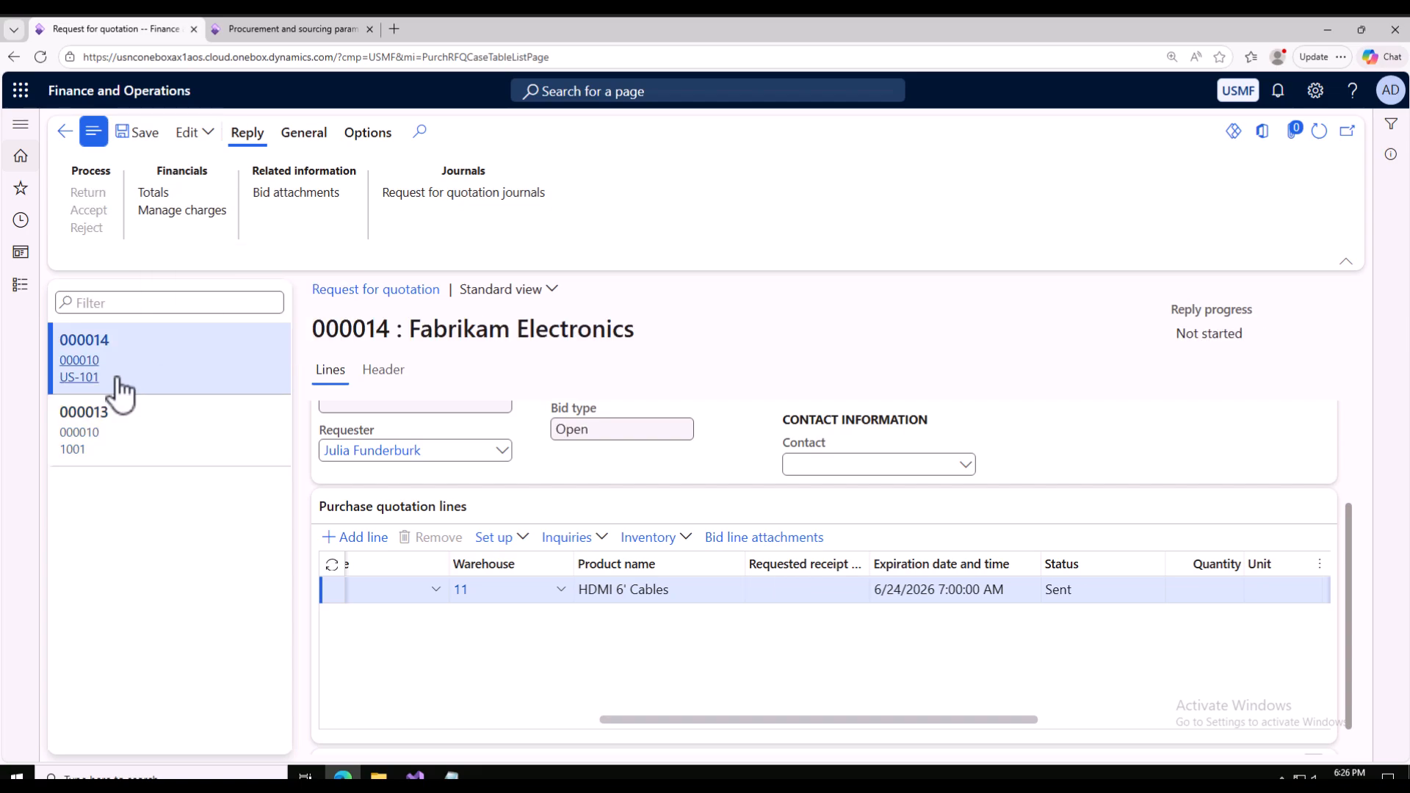
{"action": "left_click", "coordinate": [192, 133]}
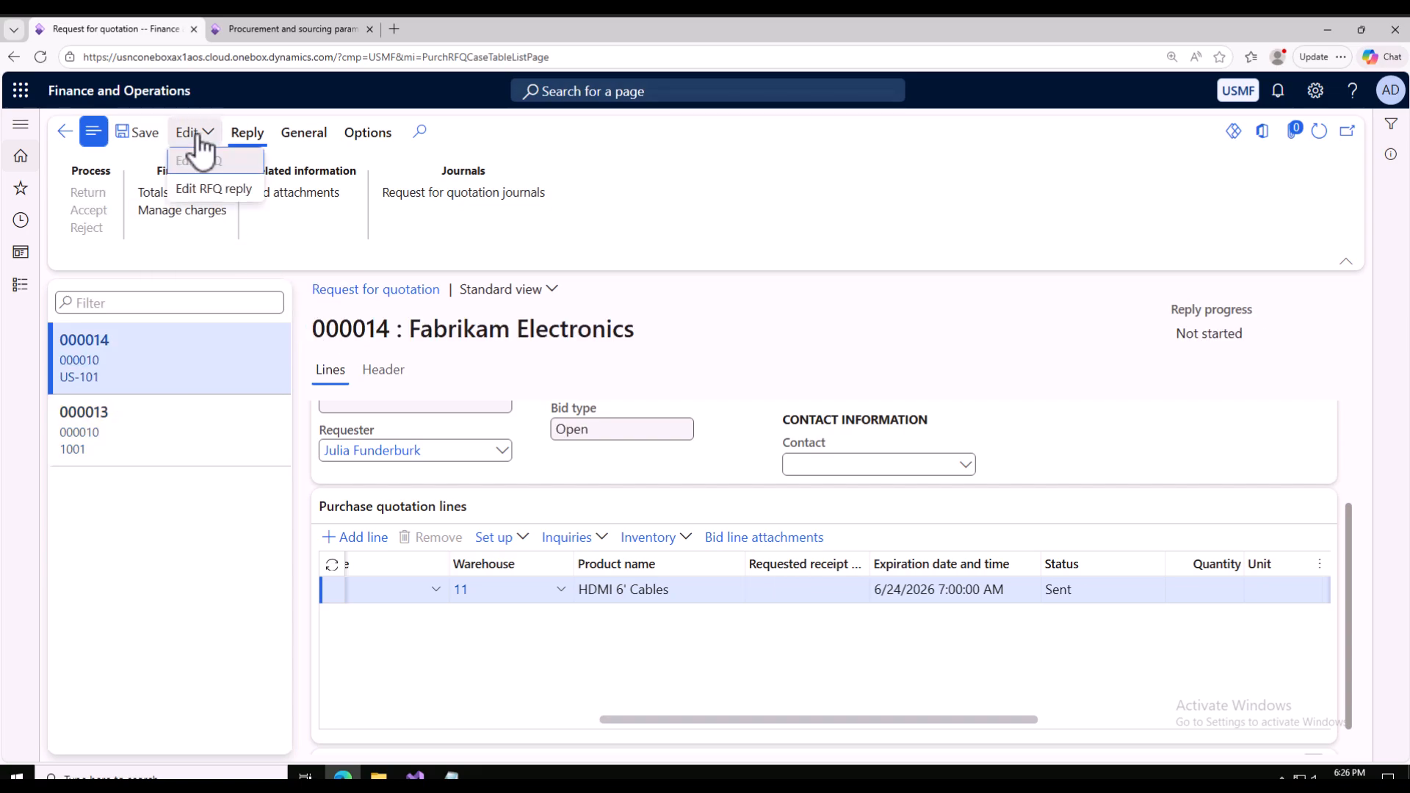
{"action": "left_click", "coordinate": [1321, 133]}
{"action": "left_click_drag", "start_coordinate": [791, 715], "coordinate": [982, 722]}
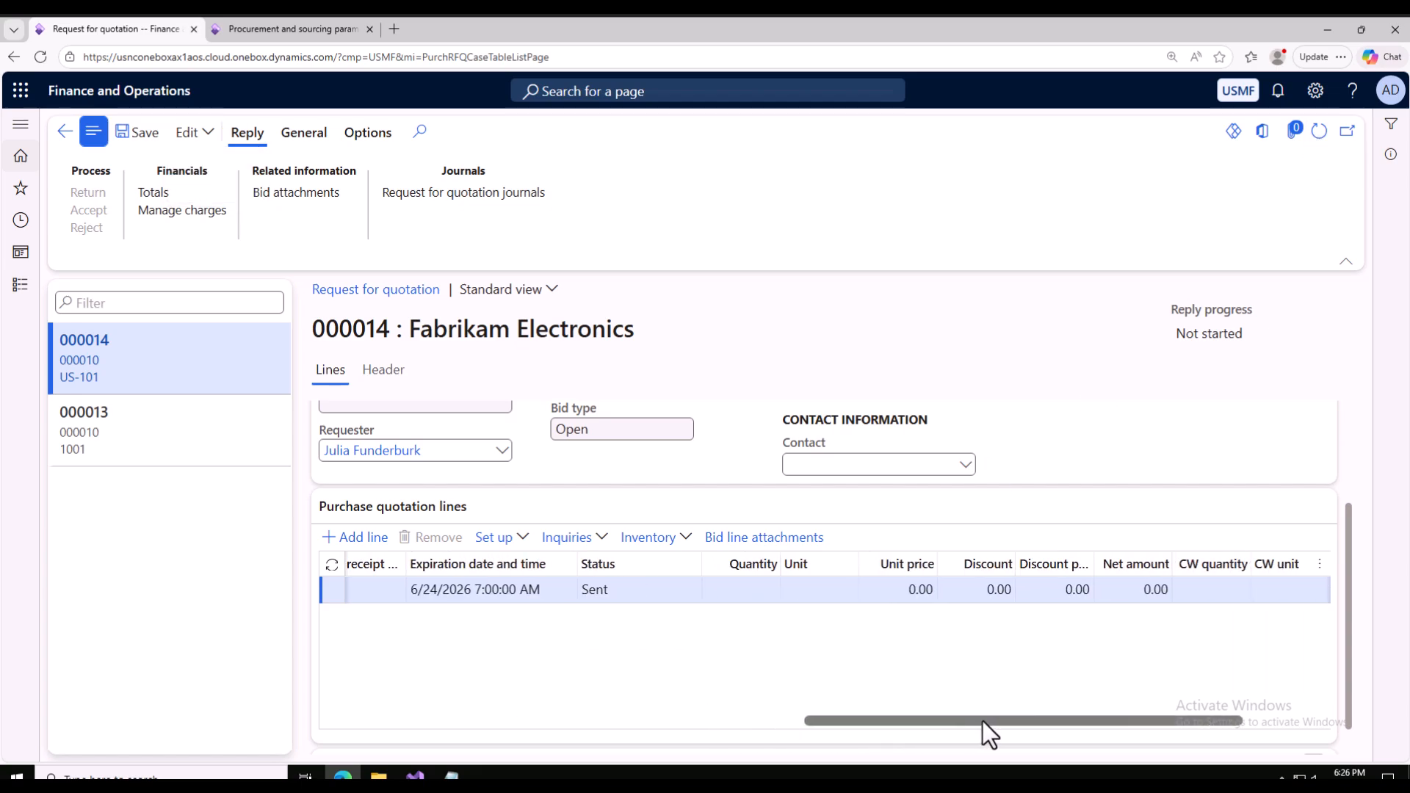
{"action": "left_click", "coordinate": [975, 588]}
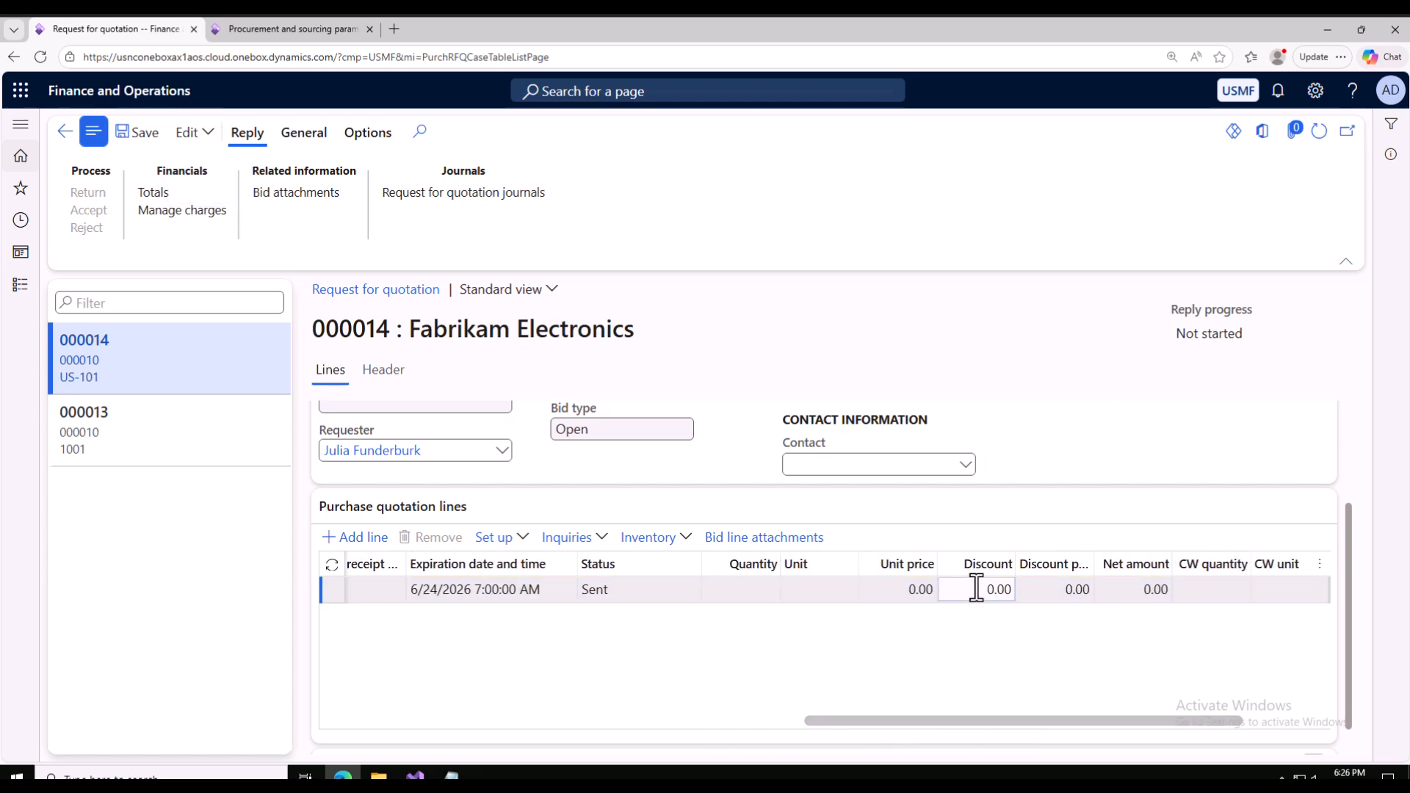
{"action": "left_click", "coordinate": [894, 588]}
{"action": "left_click", "coordinate": [176, 451]}
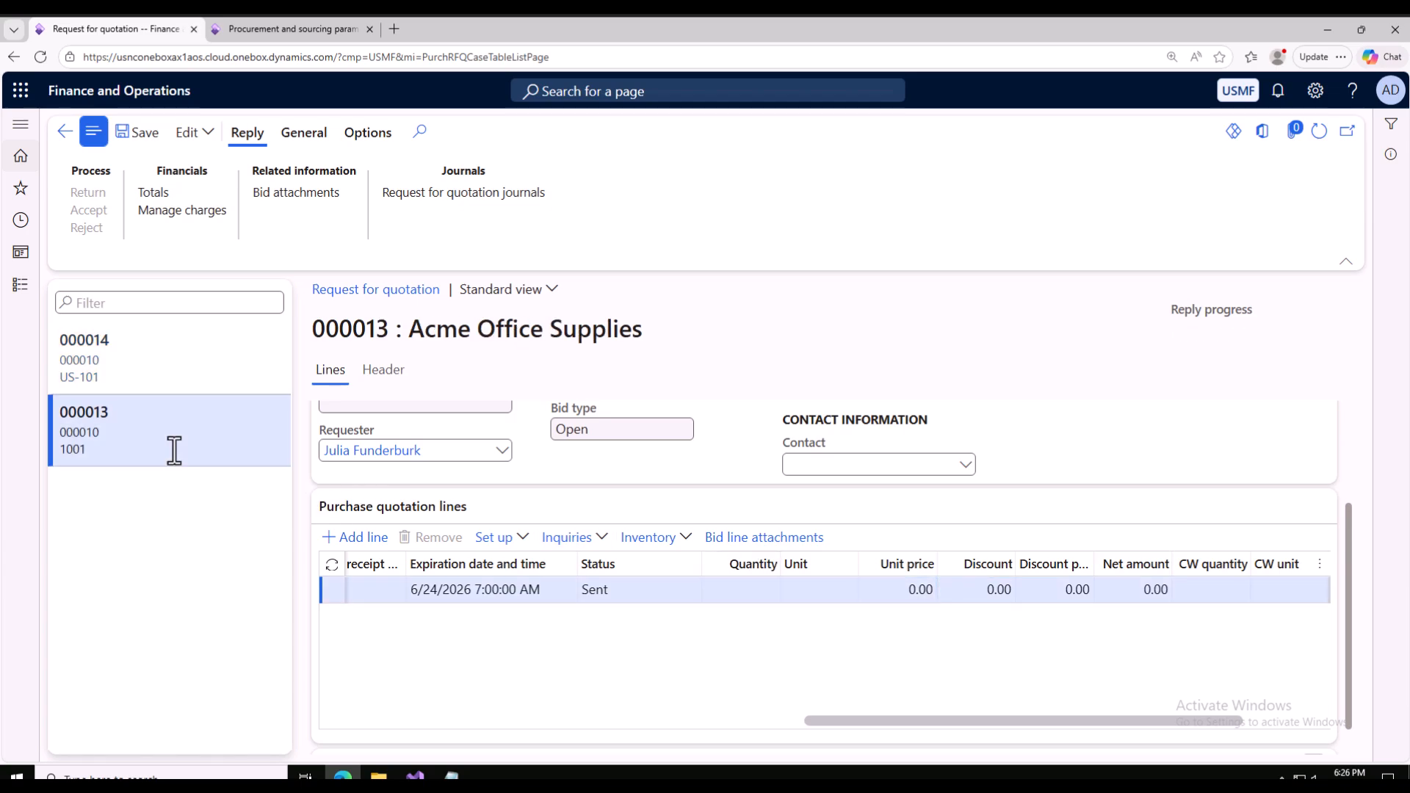
{"action": "left_click", "coordinate": [188, 332]}
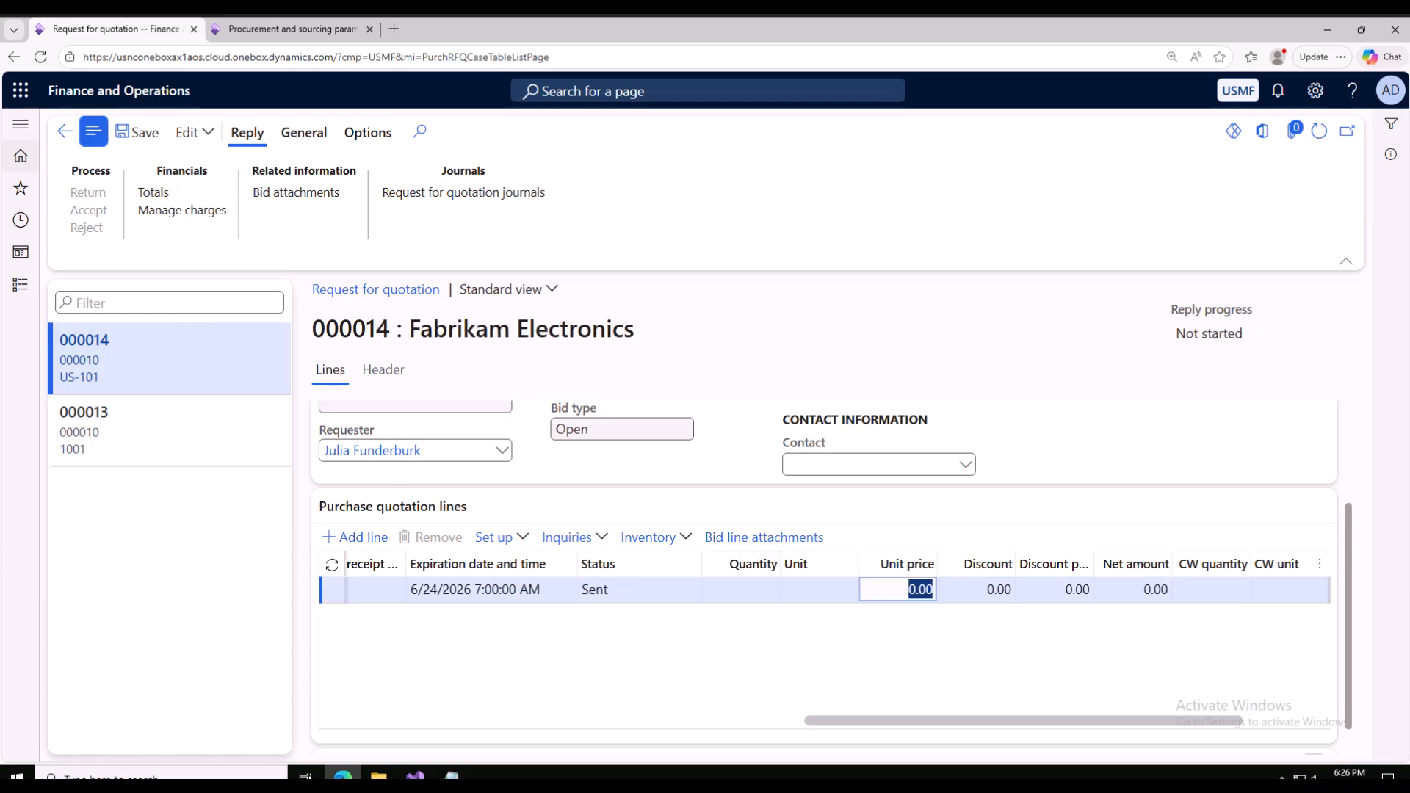
Open the Fabrikam Electronics RFQ reply for editing, set the HDMI 6' Cables unit price to 10.00 and submit the bid.
{"action": "left_click", "coordinate": [174, 355]}
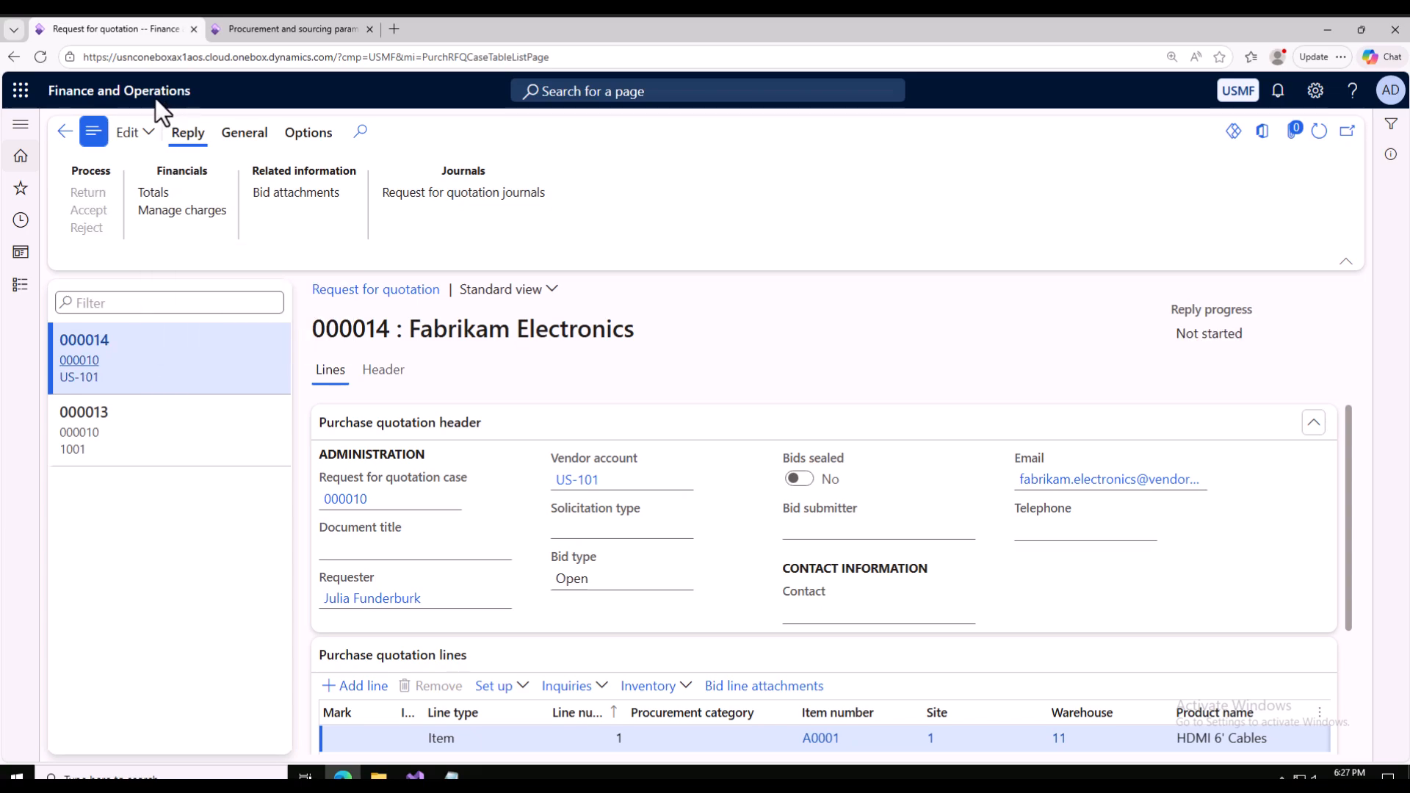
{"action": "left_click", "coordinate": [134, 132]}
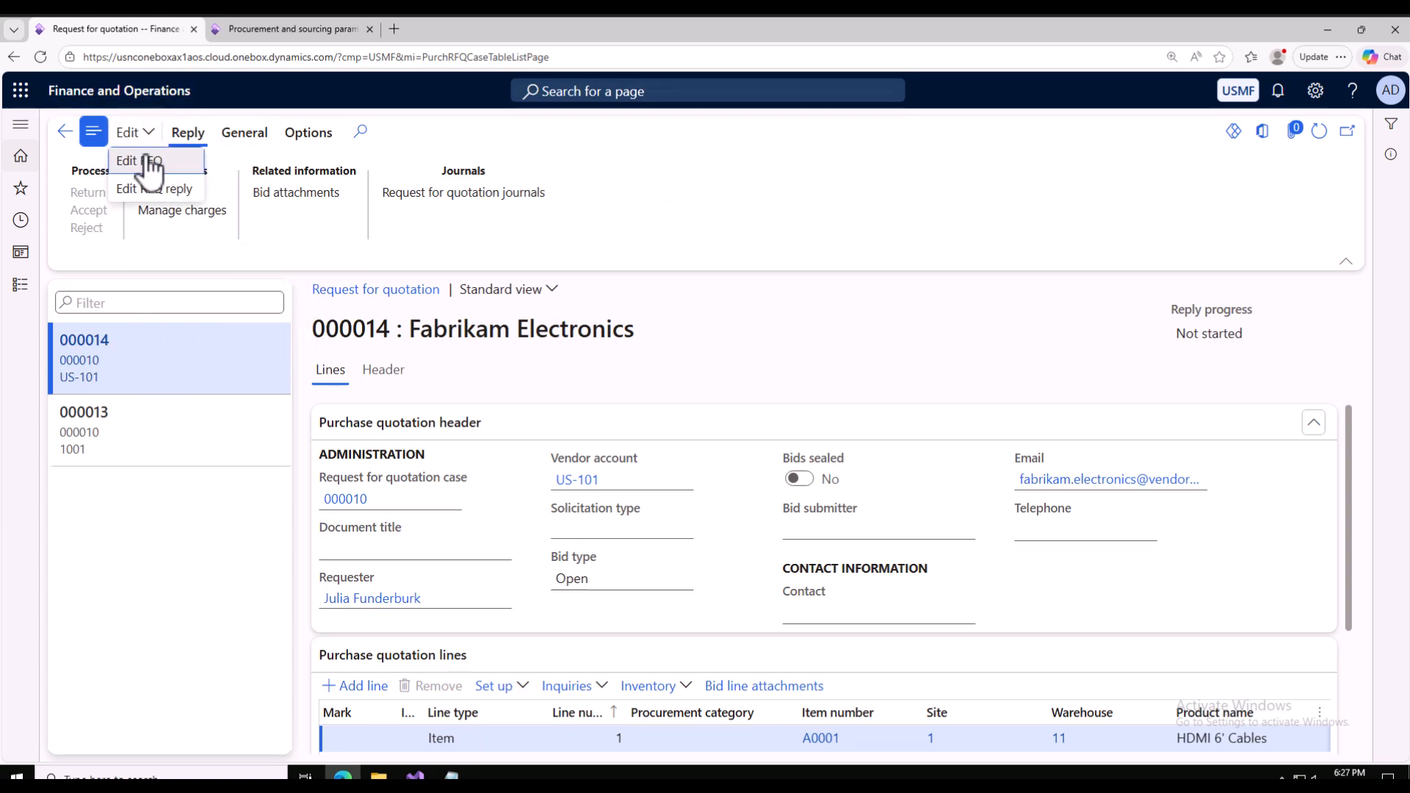
{"action": "left_click", "coordinate": [163, 191]}
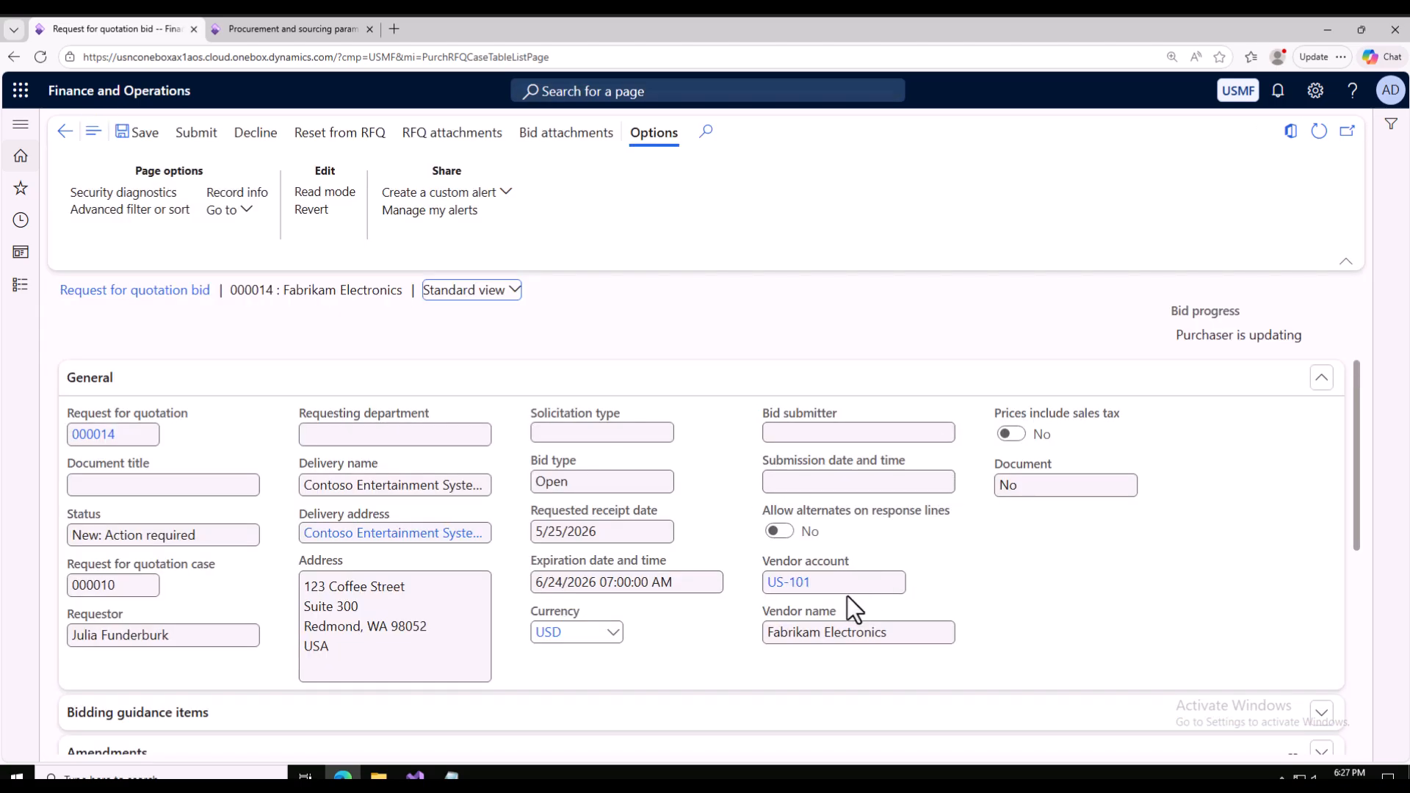
{"action": "scroll", "coordinate": [804, 623], "scroll_direction": "down", "scroll_amount": 5}
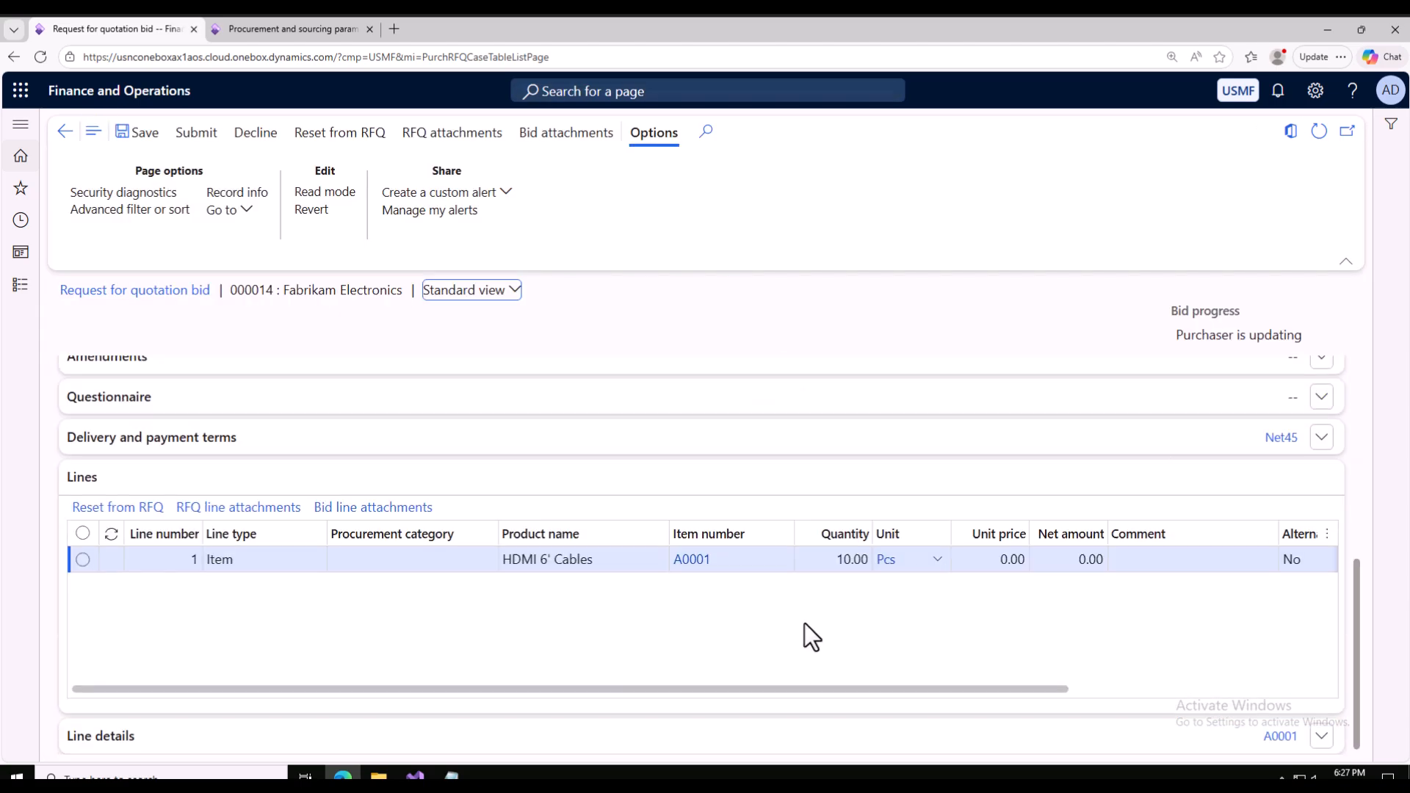
{"action": "left_click", "coordinate": [1009, 560]}
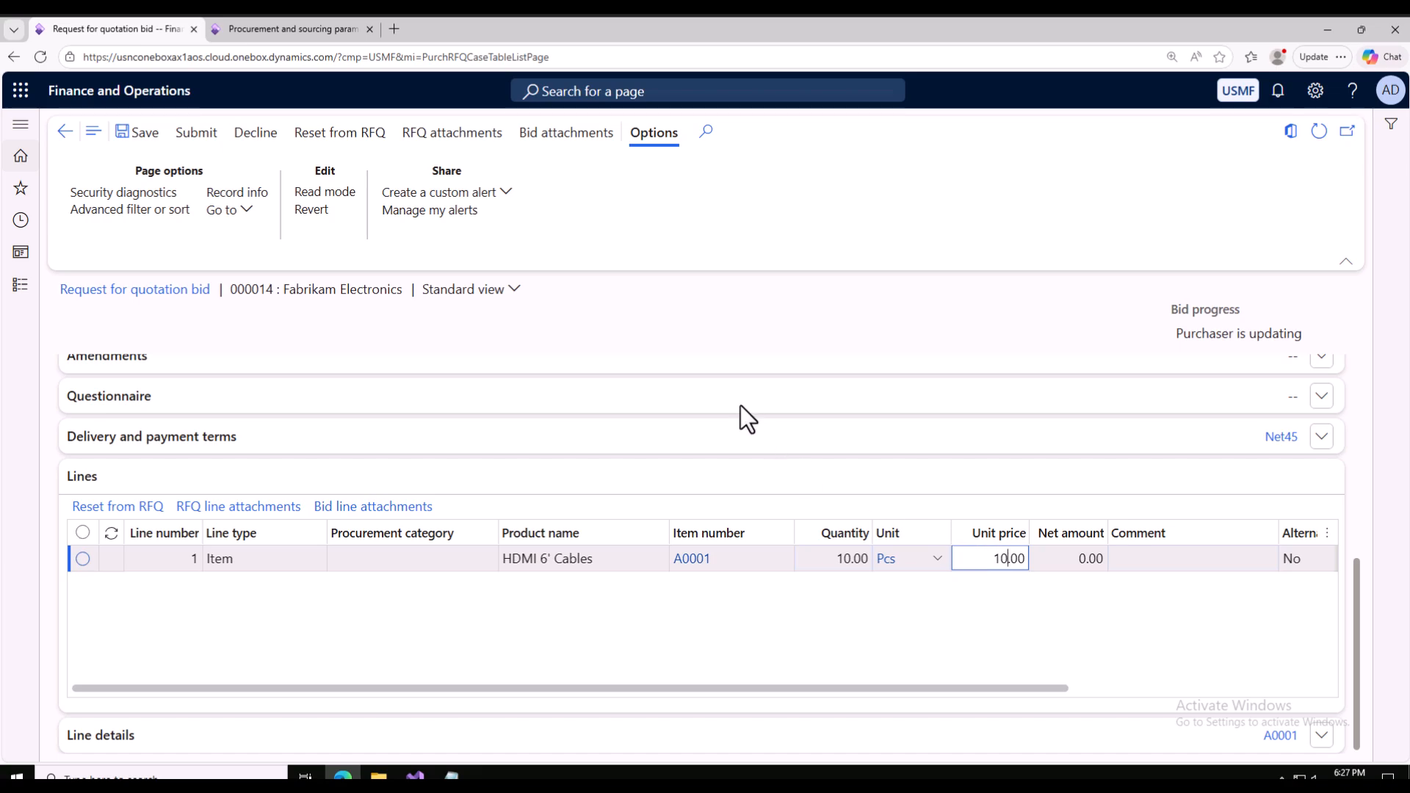
{"action": "type", "text": "10"}
{"action": "left_click", "coordinate": [195, 134]}
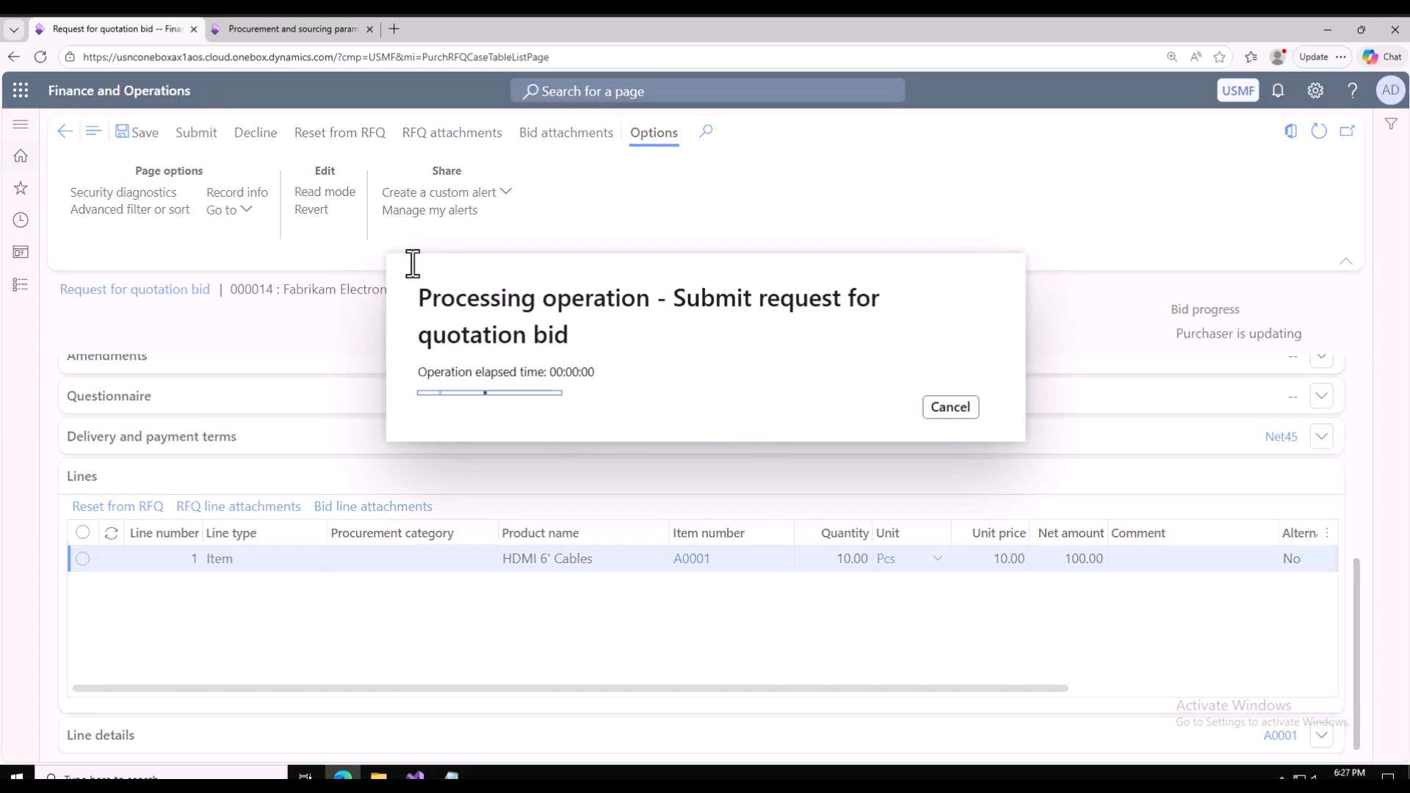
Switch to Notepad and review the noted HDMI cable quantity and the two vendor accounts.
{"action": "left_click", "coordinate": [450, 775]}
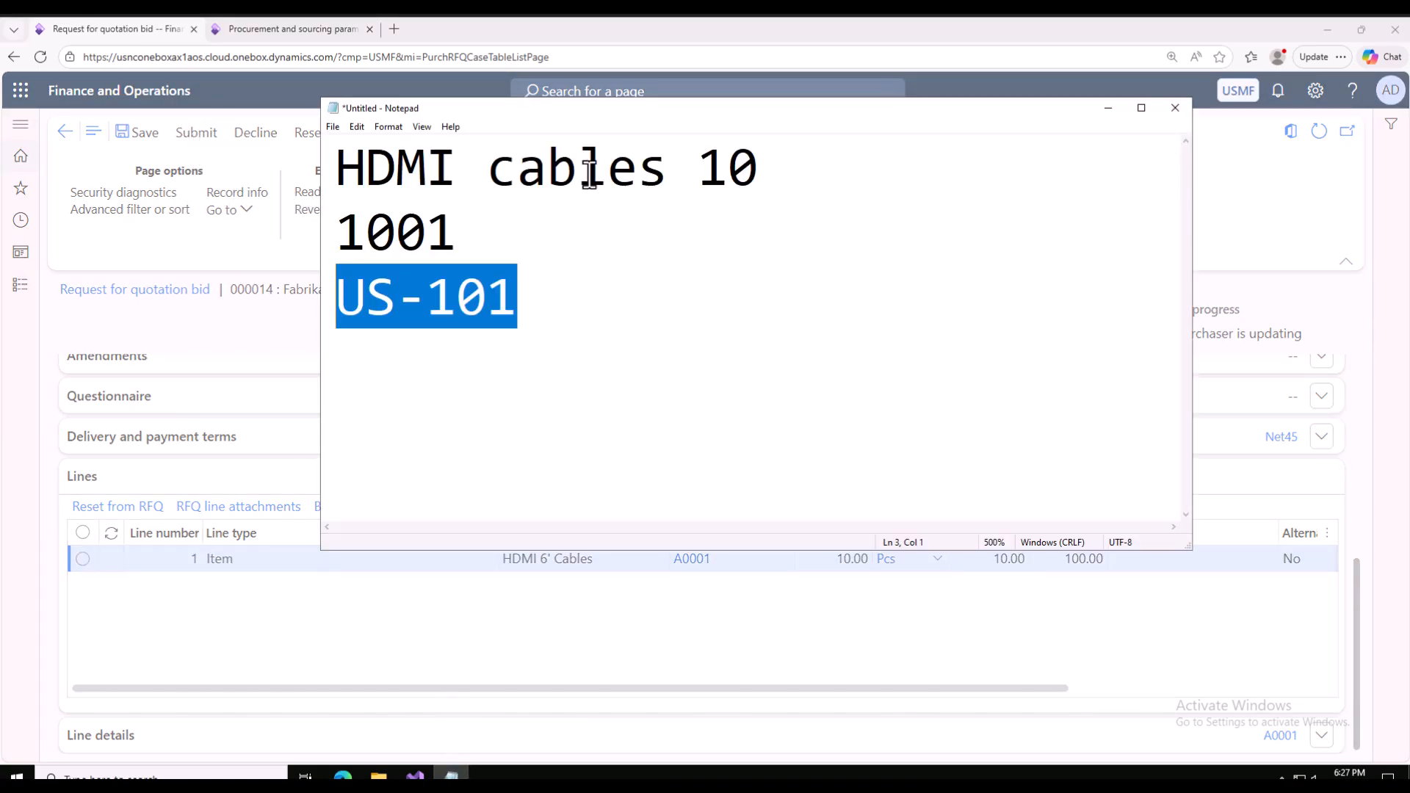
{"action": "left_click_drag", "start_coordinate": [796, 181], "coordinate": [305, 164]}
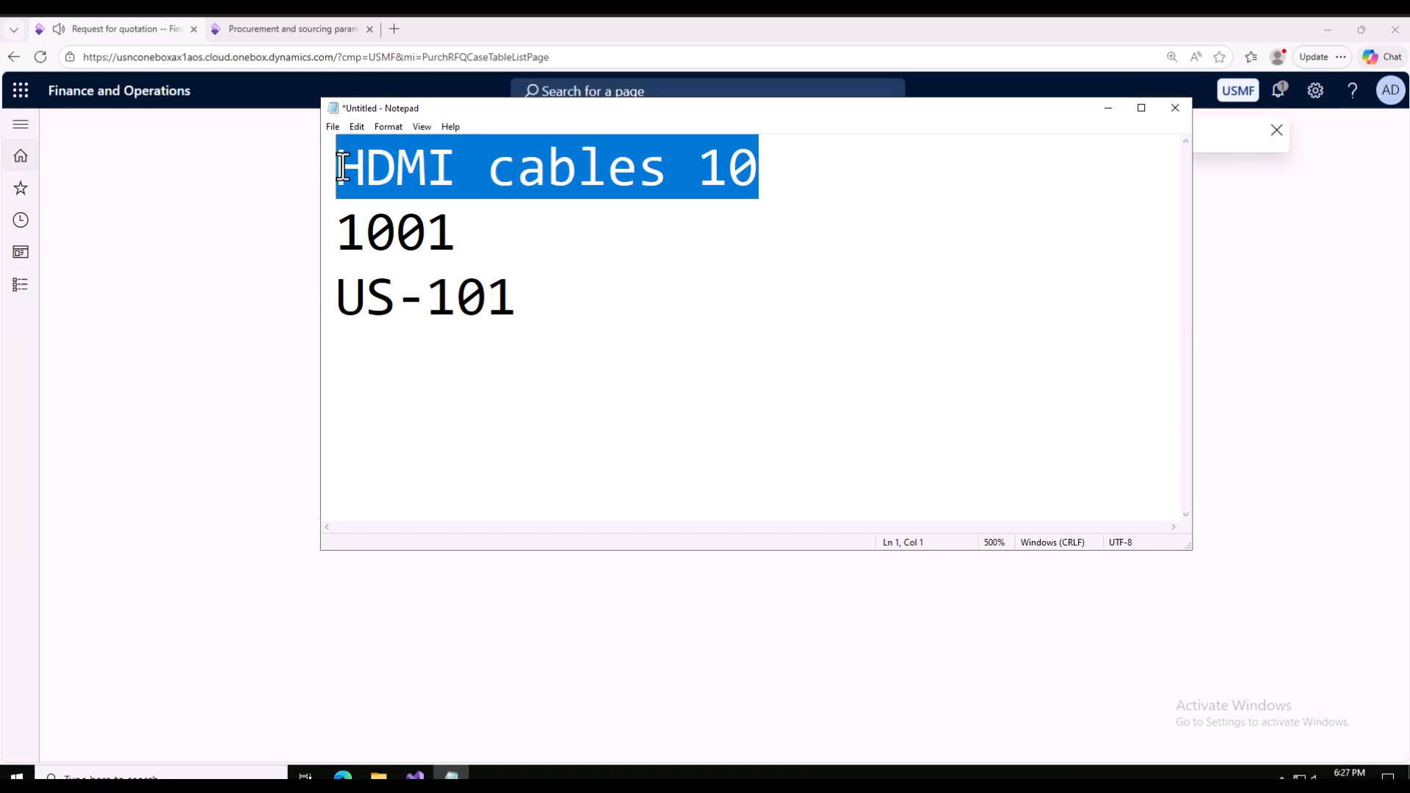
{"action": "left_click_drag", "start_coordinate": [470, 238], "coordinate": [336, 233]}
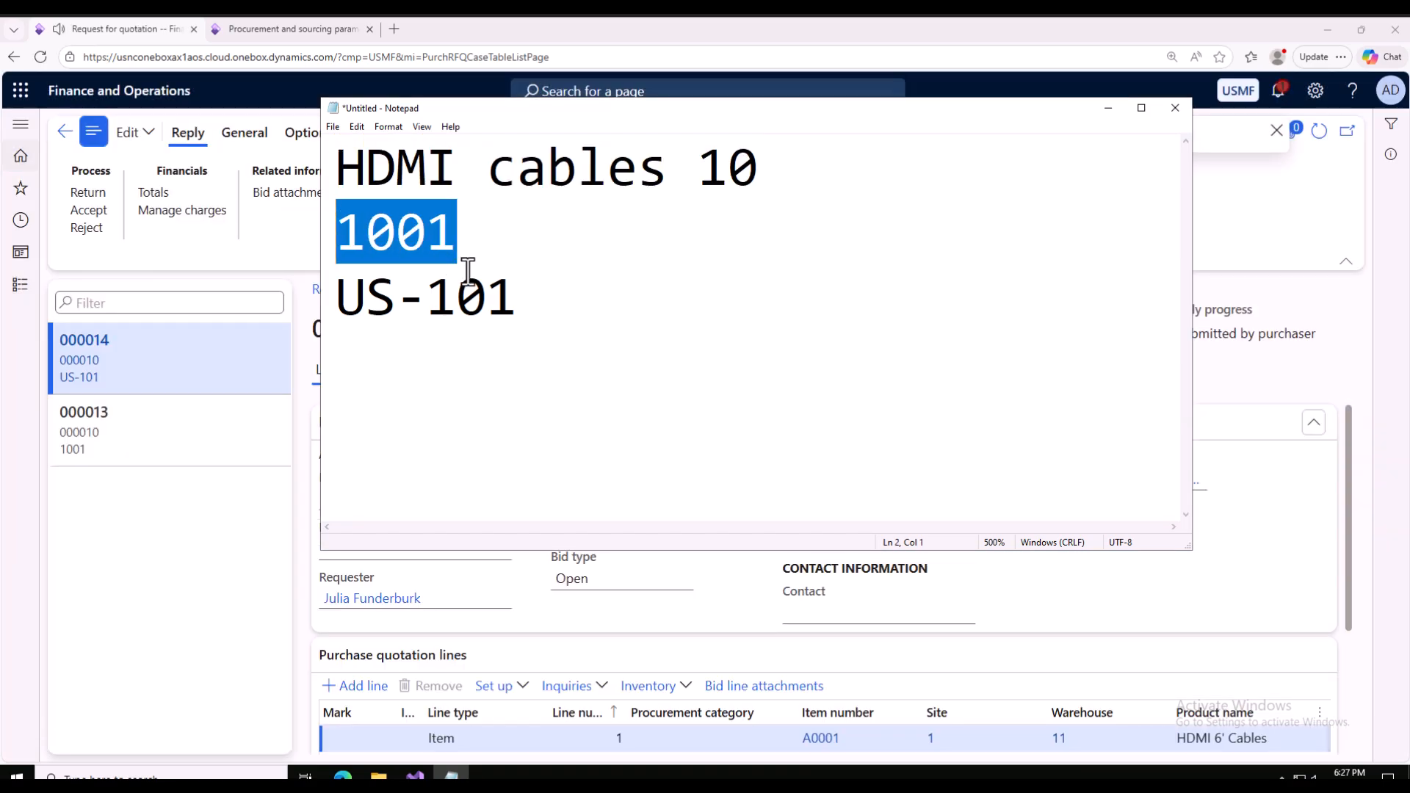
{"action": "left_click_drag", "start_coordinate": [519, 297], "coordinate": [365, 287]}
{"action": "left_click_drag", "start_coordinate": [471, 241], "coordinate": [332, 234]}
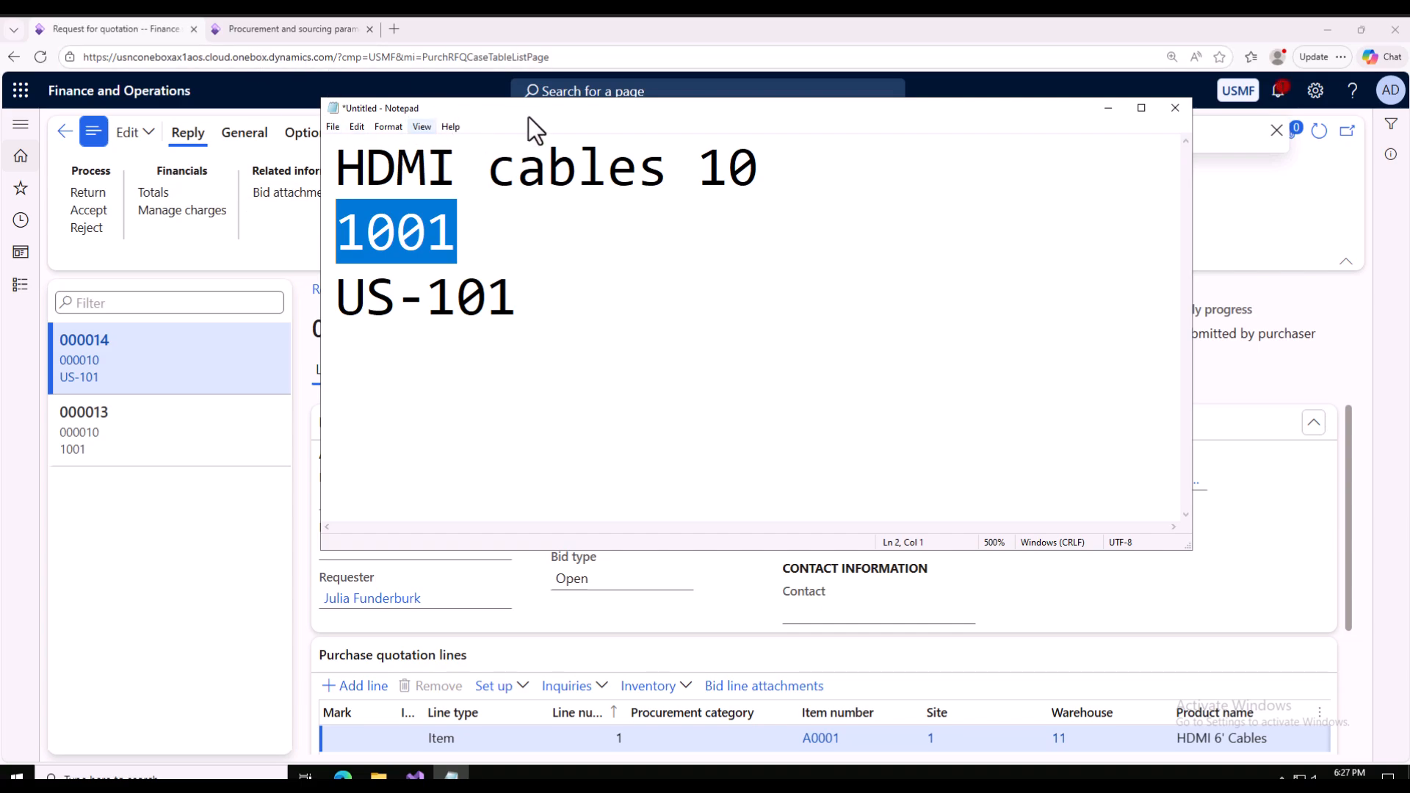
Minimize Notepad, return to the request for quotation case for the HDMI 6' Cables, refresh it and open the reply comparison.
{"action": "left_click", "coordinate": [478, 242]}
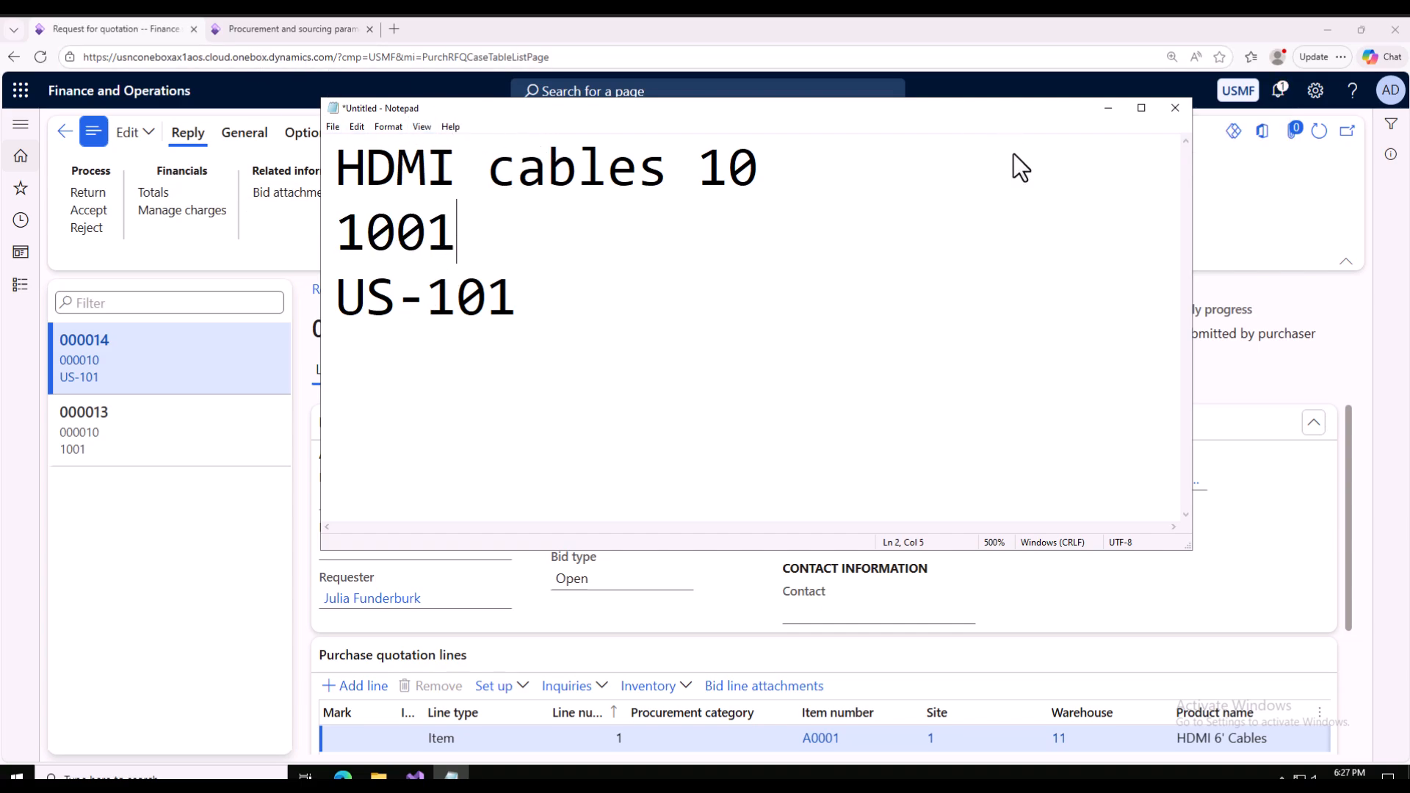
{"action": "left_click", "coordinate": [1108, 108]}
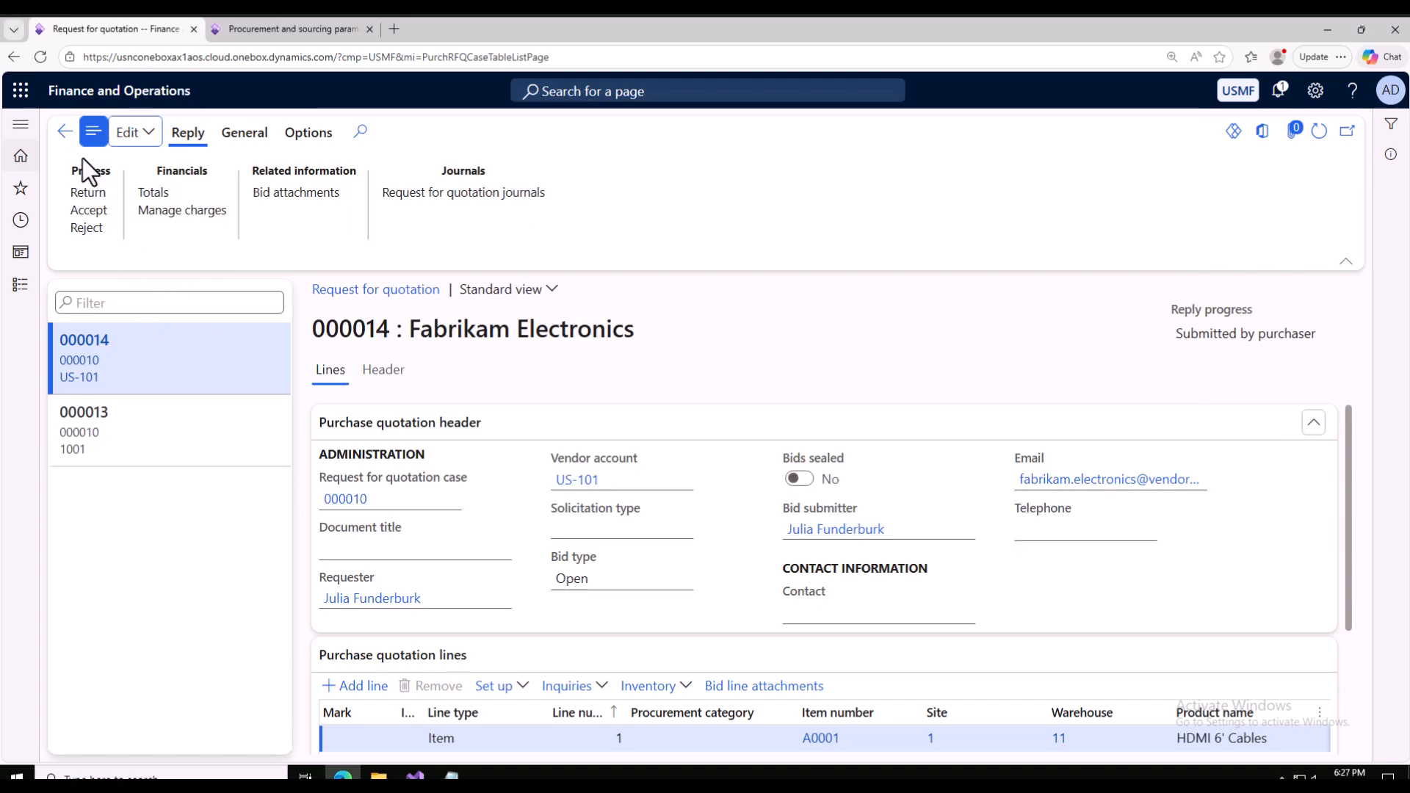
{"action": "left_click", "coordinate": [66, 132]}
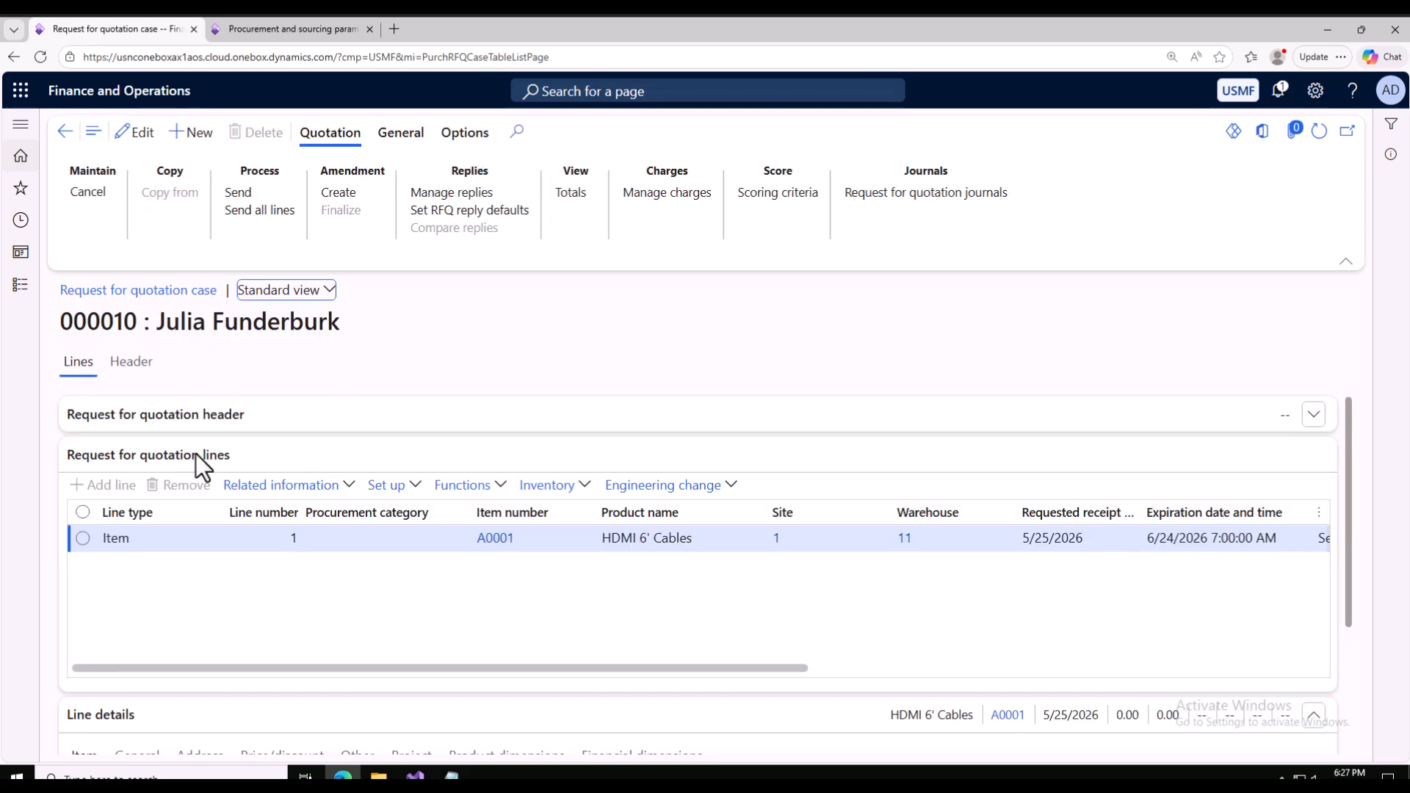
{"action": "left_click", "coordinate": [1320, 130]}
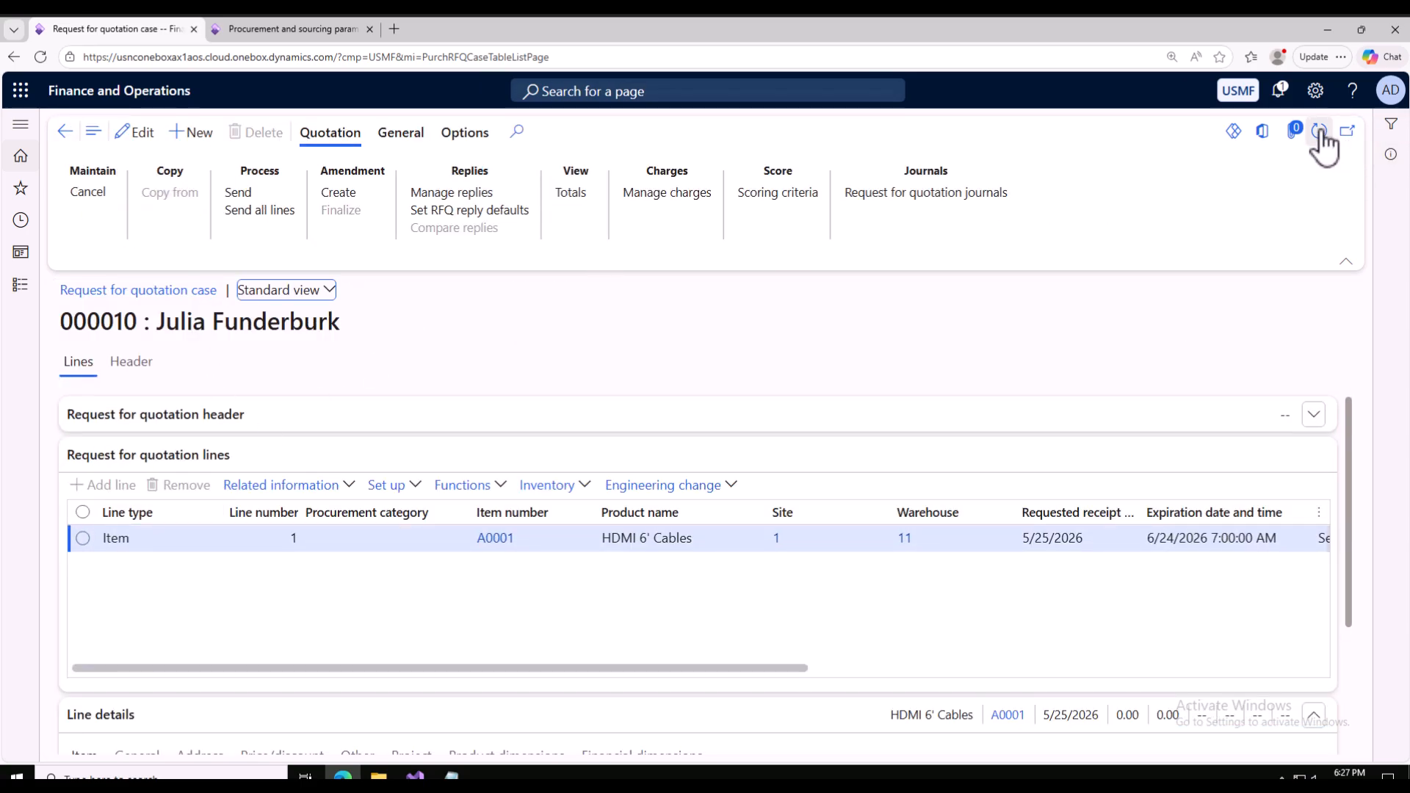
{"action": "left_click", "coordinate": [401, 135]}
{"action": "left_click", "coordinate": [331, 133]}
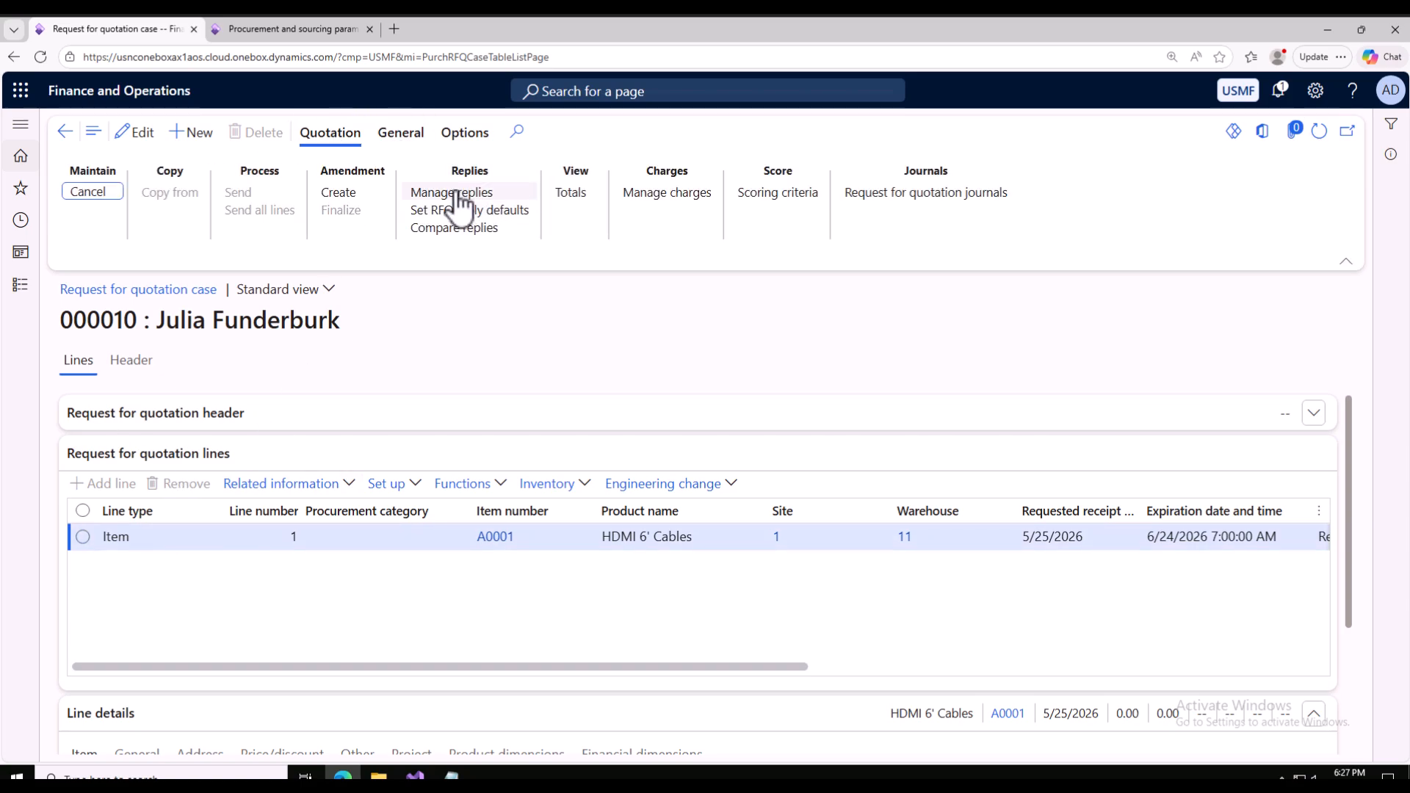
{"action": "left_click", "coordinate": [460, 229]}
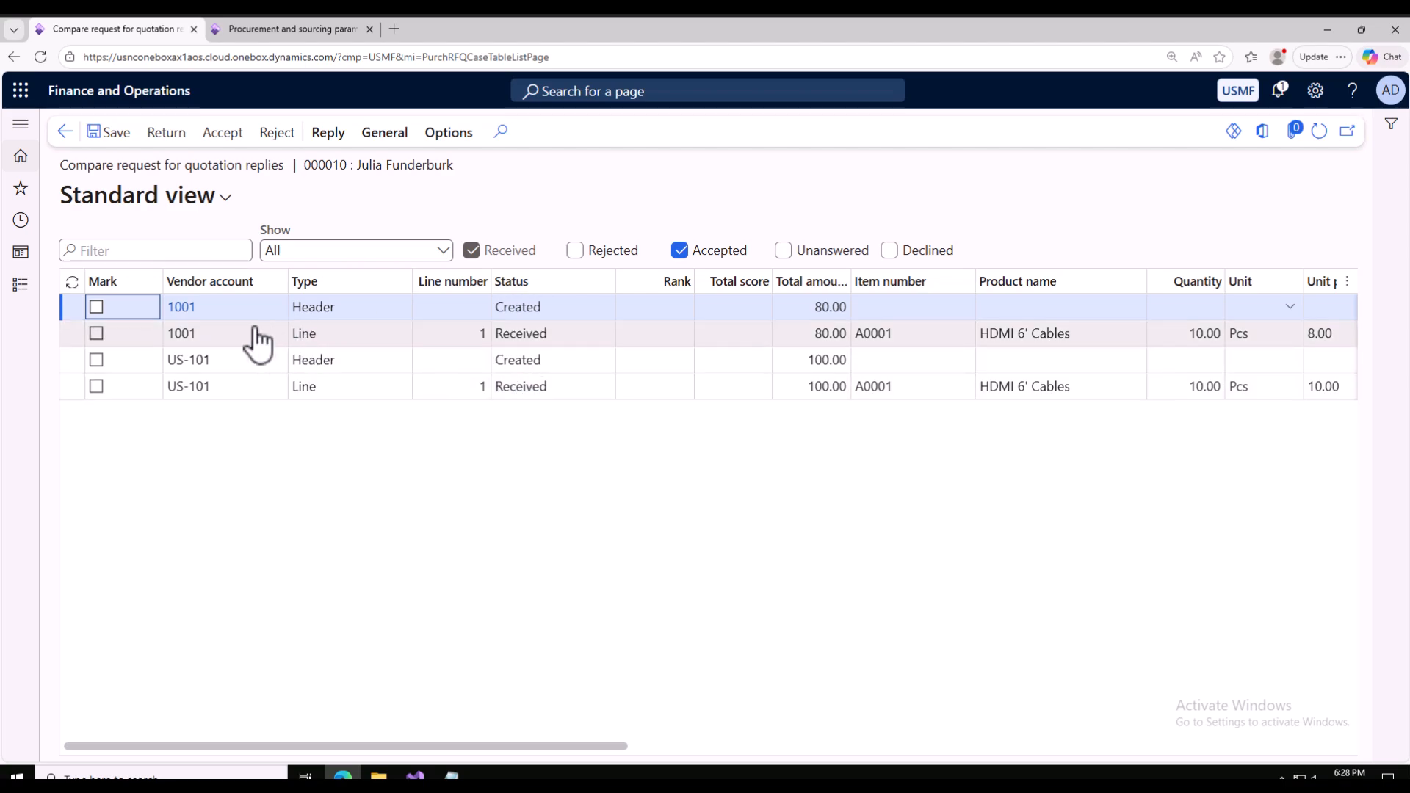
Compare the total amounts, quantities and unit prices in the two vendors' HDMI 6' Cables replies.
{"action": "left_click", "coordinate": [819, 314]}
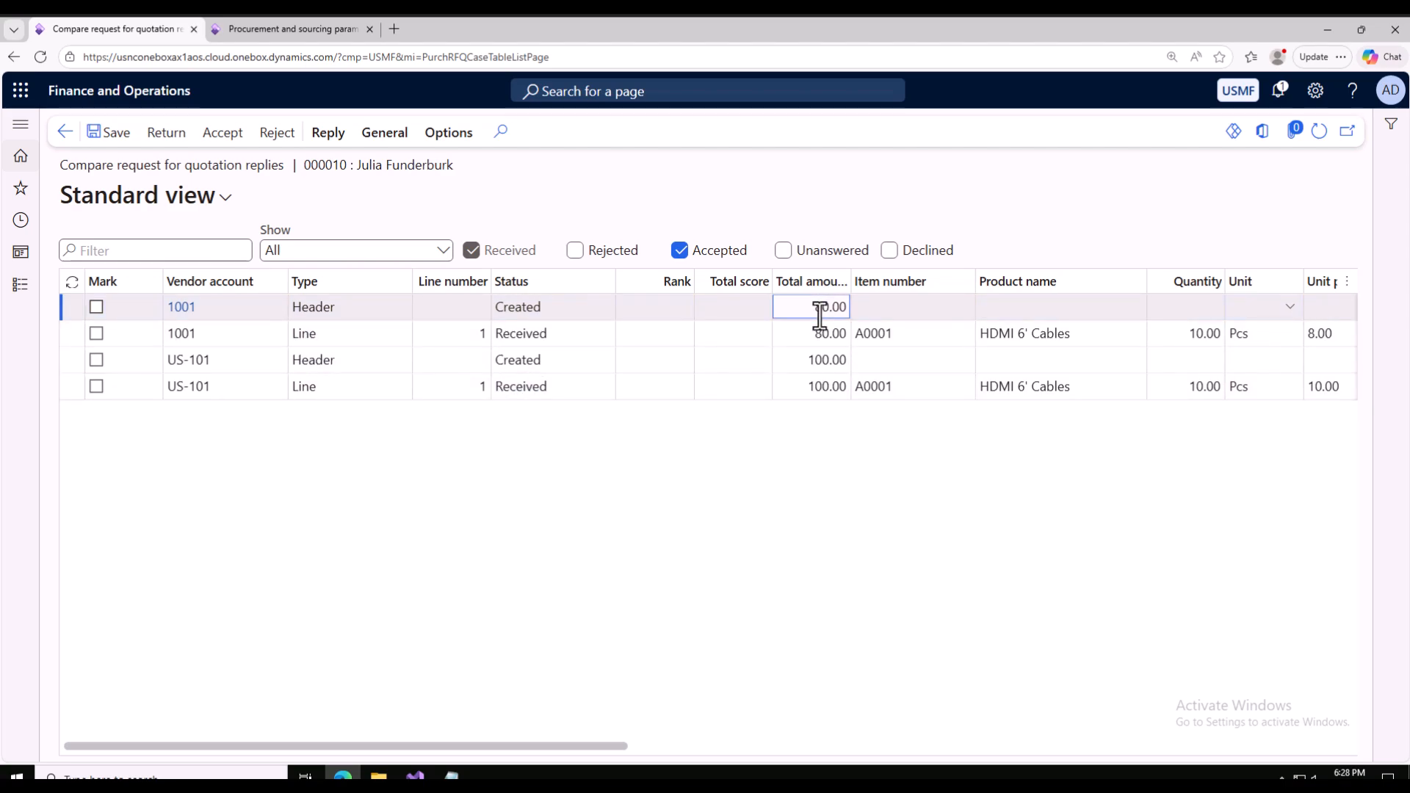
{"action": "left_click", "coordinate": [1203, 334]}
{"action": "left_click", "coordinate": [1325, 334]}
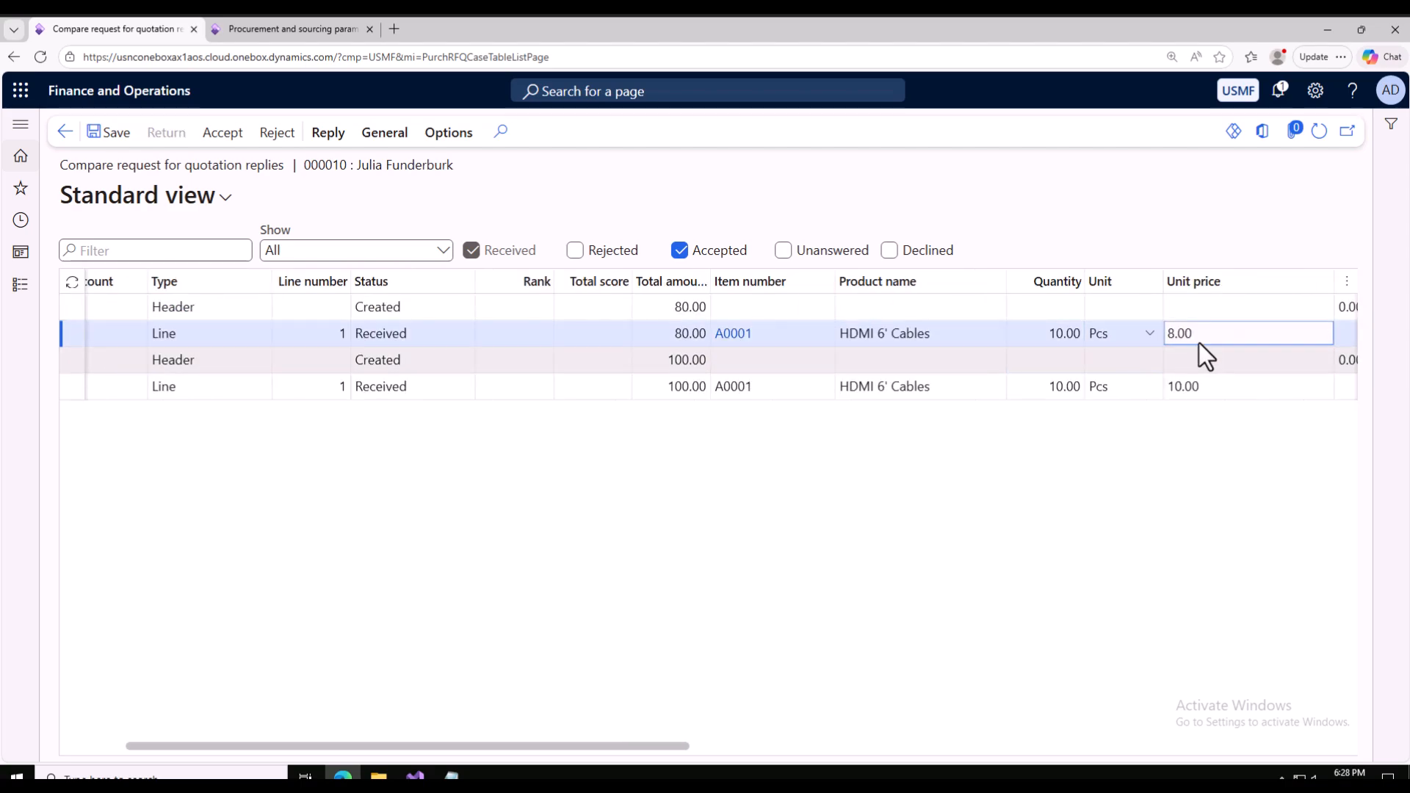
{"action": "left_click", "coordinate": [1206, 385]}
{"action": "left_click_drag", "start_coordinate": [492, 746], "coordinate": [145, 698]}
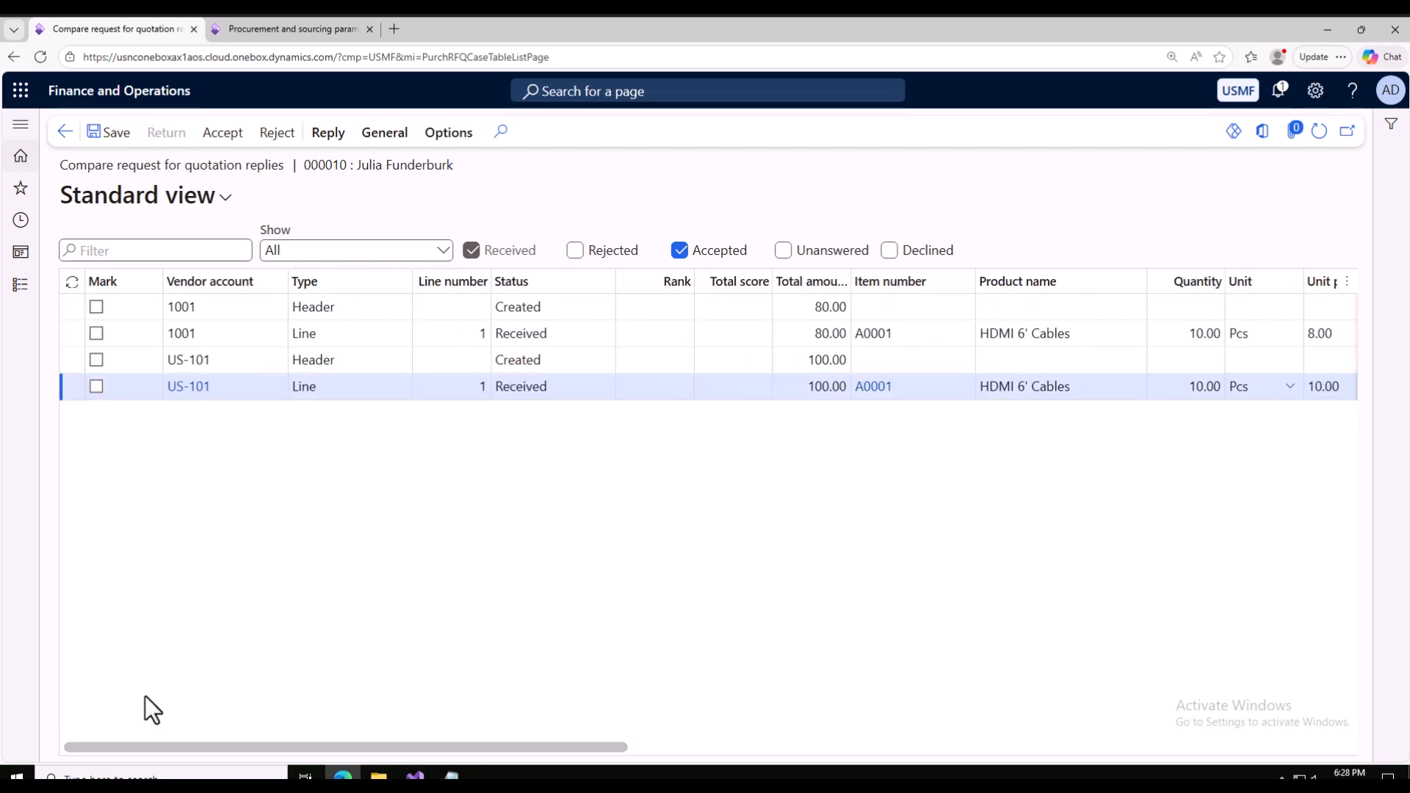
Mark and accept the Acme Office Supplies reply, and confirm rejection of the Fabrikam Electronics quotation.
{"action": "left_click", "coordinate": [97, 308]}
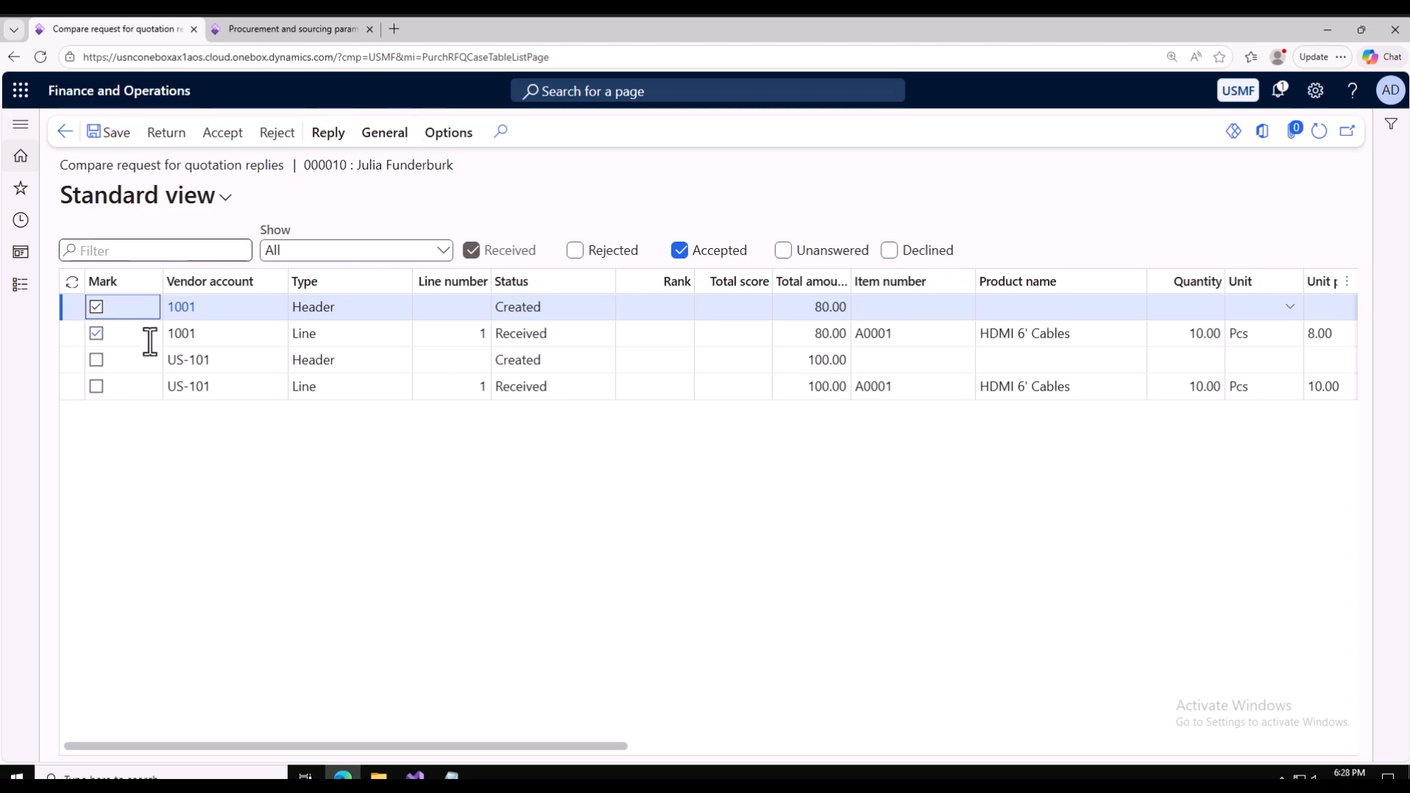
{"action": "left_click", "coordinate": [229, 141]}
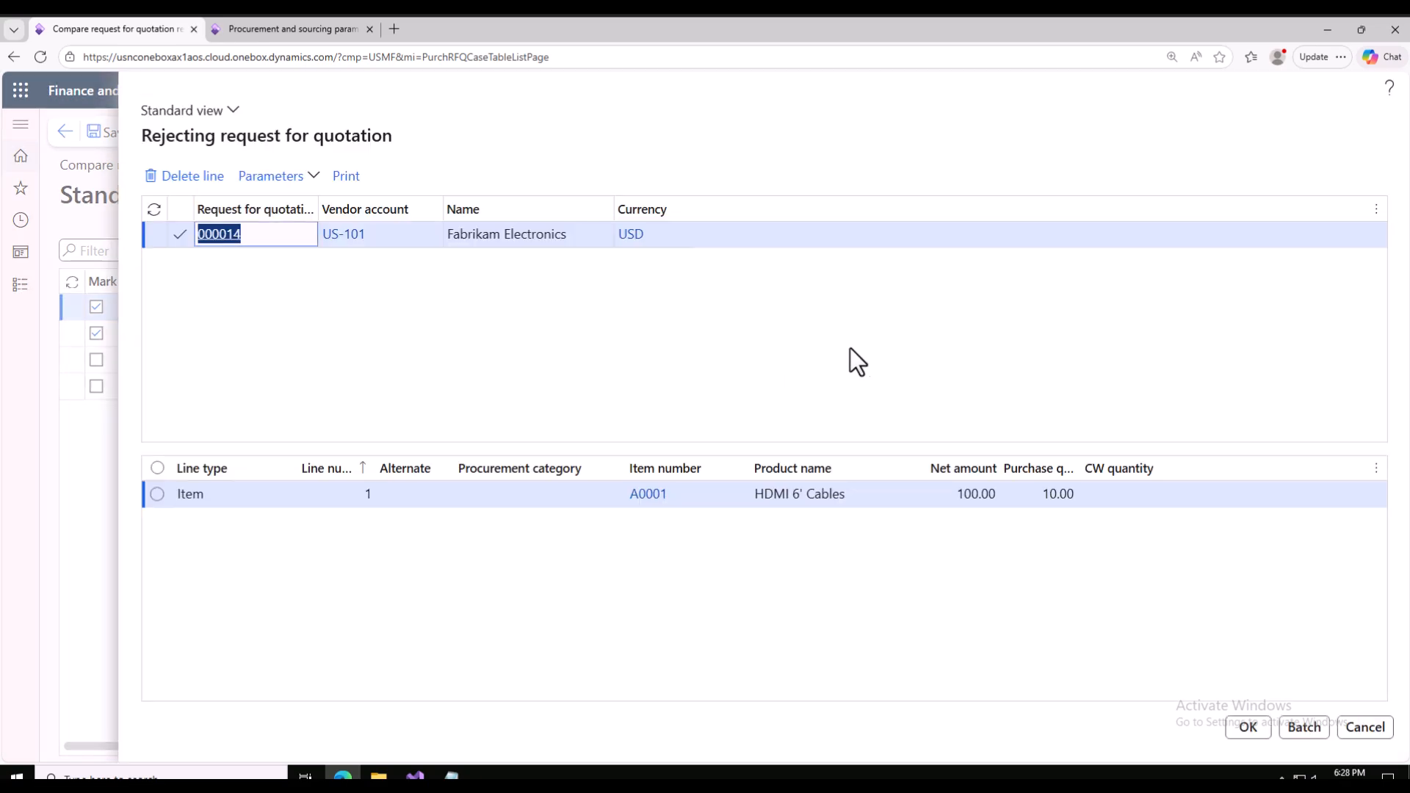
{"action": "left_click", "coordinate": [1246, 729]}
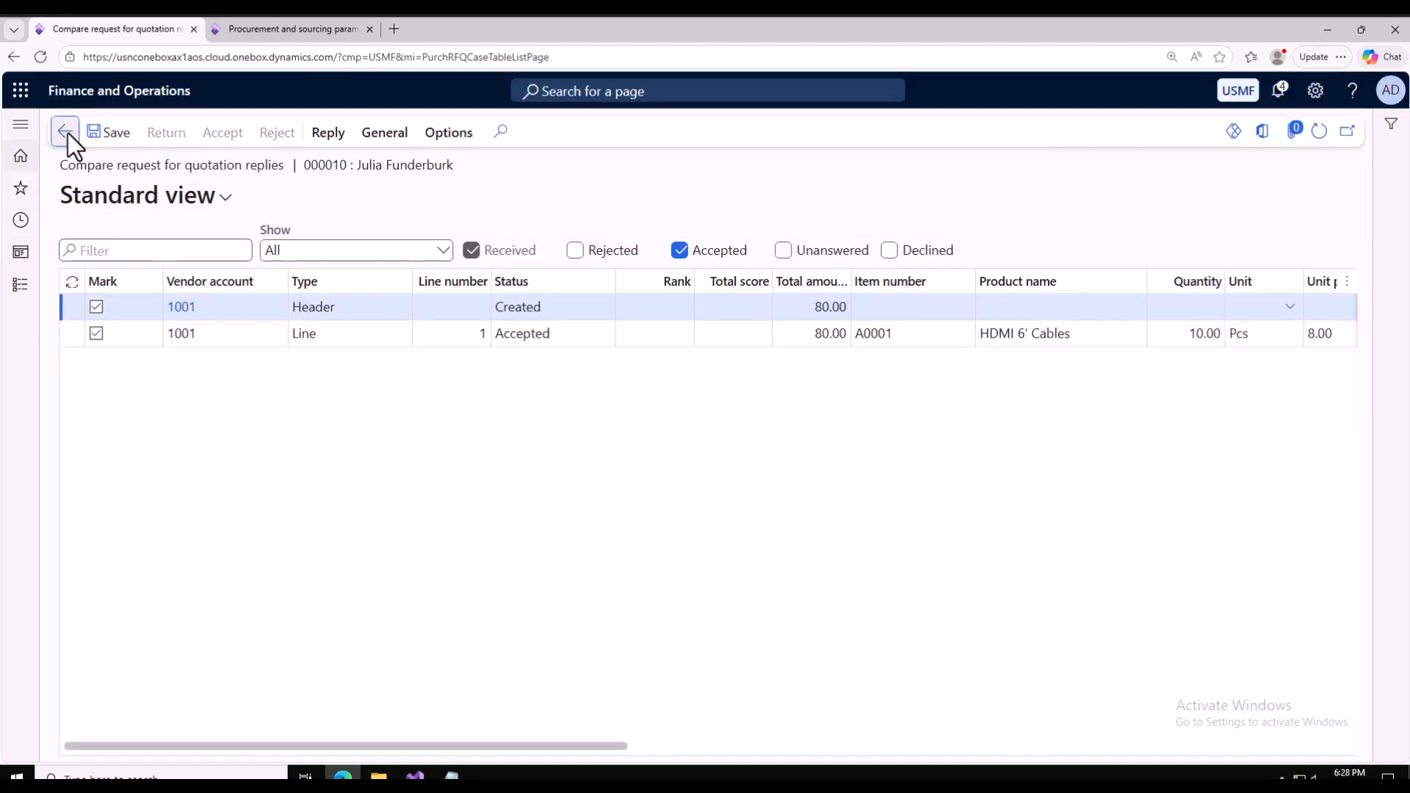
Go back to the request for quotation case, refresh it and check the line statuses and both vendors' replies.
{"action": "left_click", "coordinate": [66, 133]}
{"action": "left_click_drag", "start_coordinate": [749, 667], "coordinate": [1326, 136]}
{"action": "left_click", "coordinate": [1325, 134]}
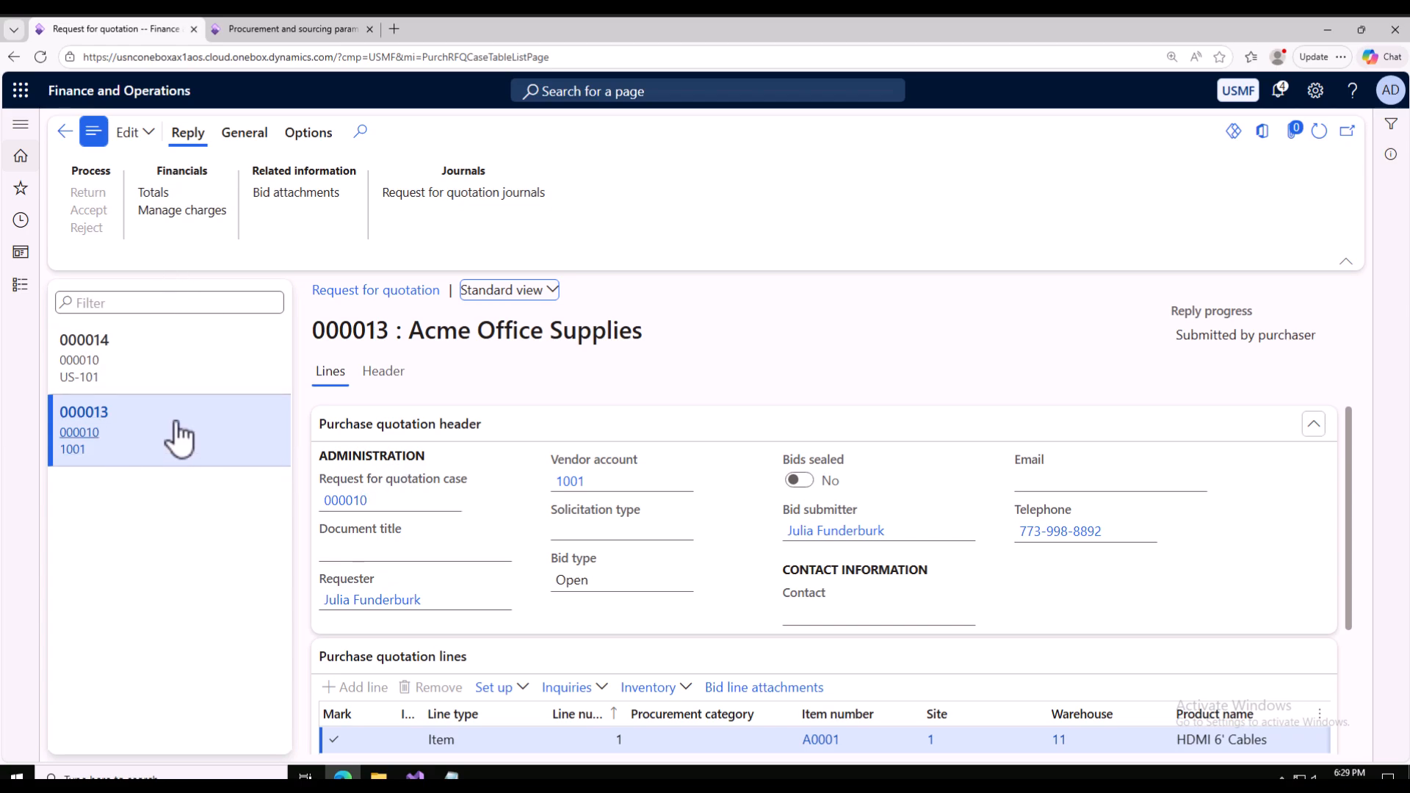
{"action": "left_click", "coordinate": [65, 131]}
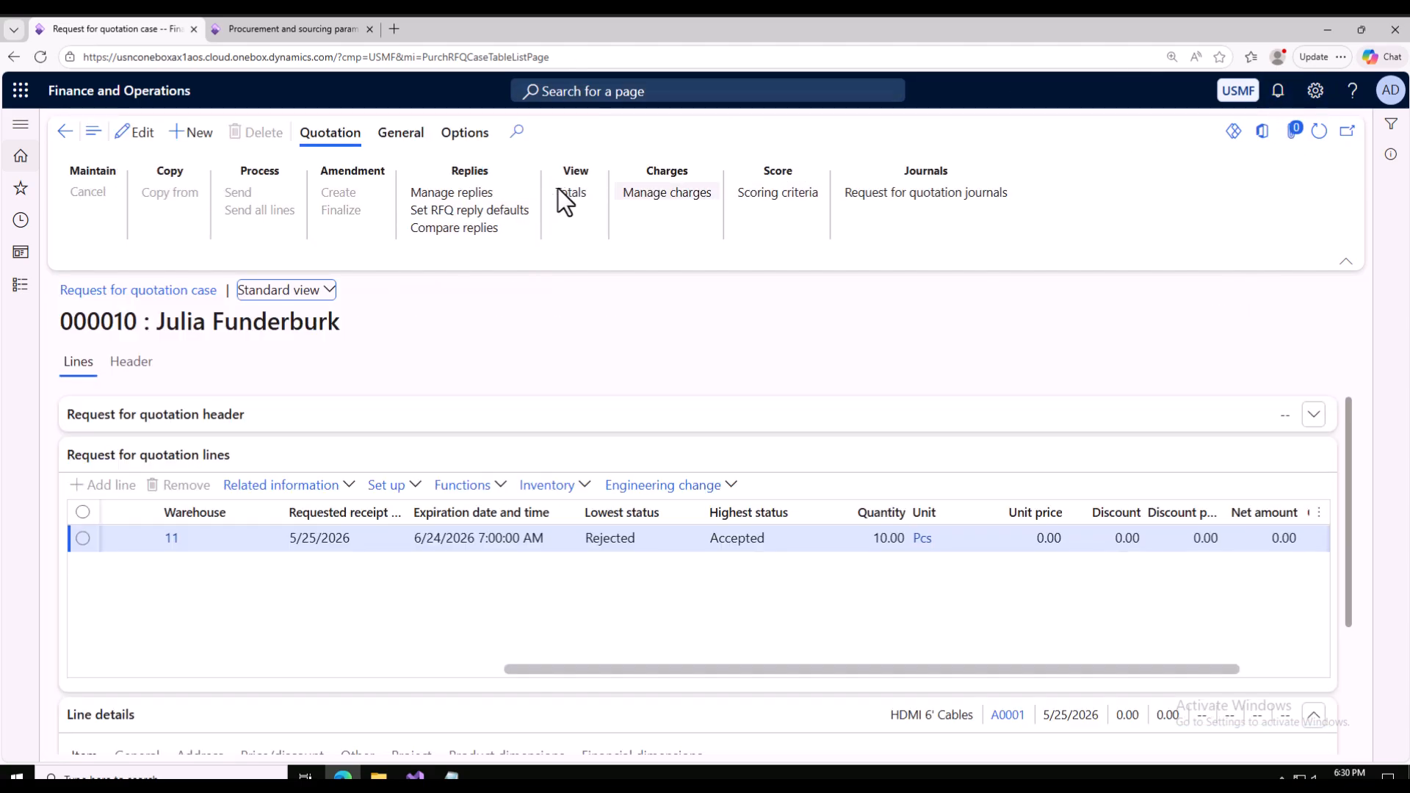
Copy the number of the automatically created purchase order from the posting notification.
{"action": "left_click", "coordinate": [1278, 89]}
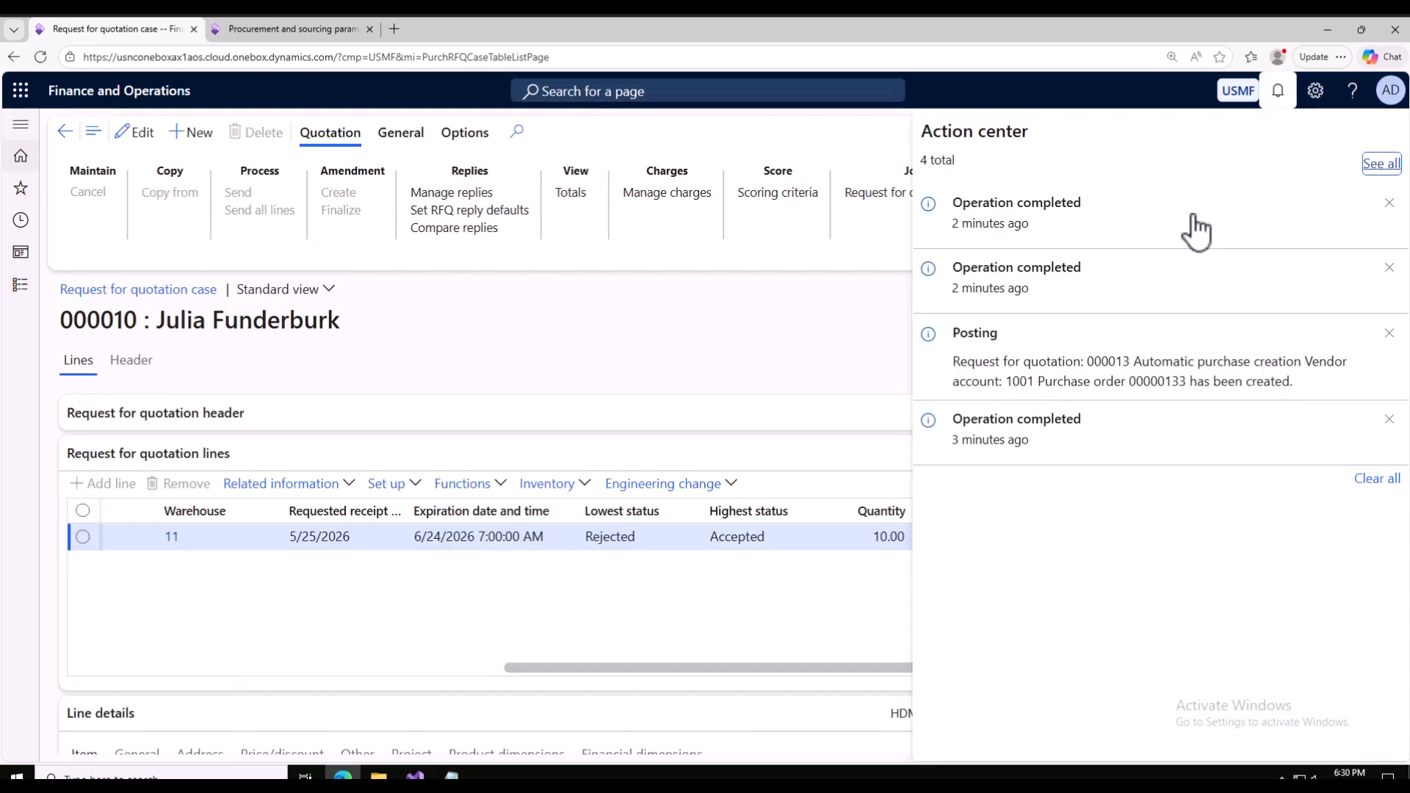
{"action": "double_click", "coordinate": [1159, 382]}
{"action": "right_click", "coordinate": [1160, 383]}
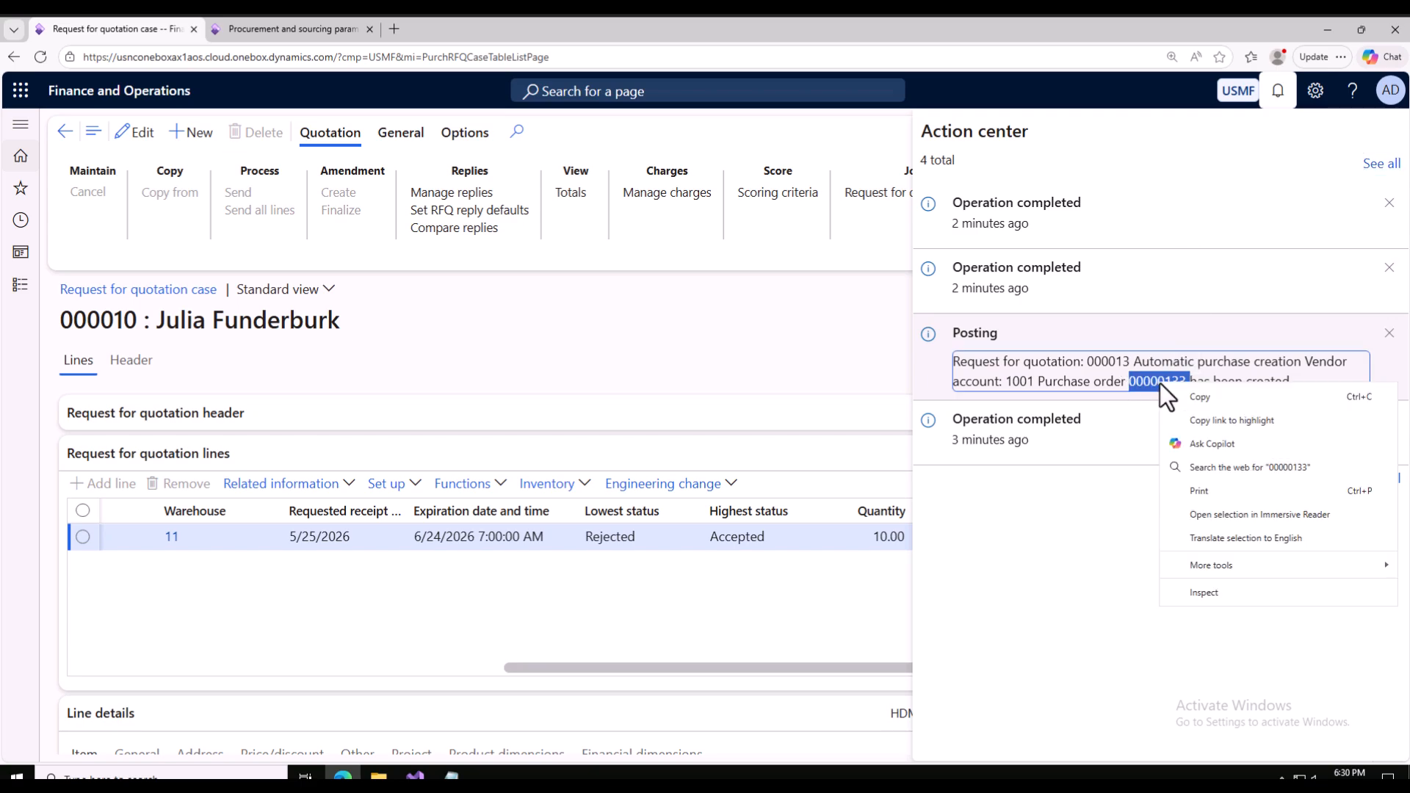
{"action": "left_click", "coordinate": [1197, 398]}
Switch to the procurement parameters browser tab and open the All purchase orders list of Procurement and sourcing.
{"action": "left_click", "coordinate": [271, 26]}
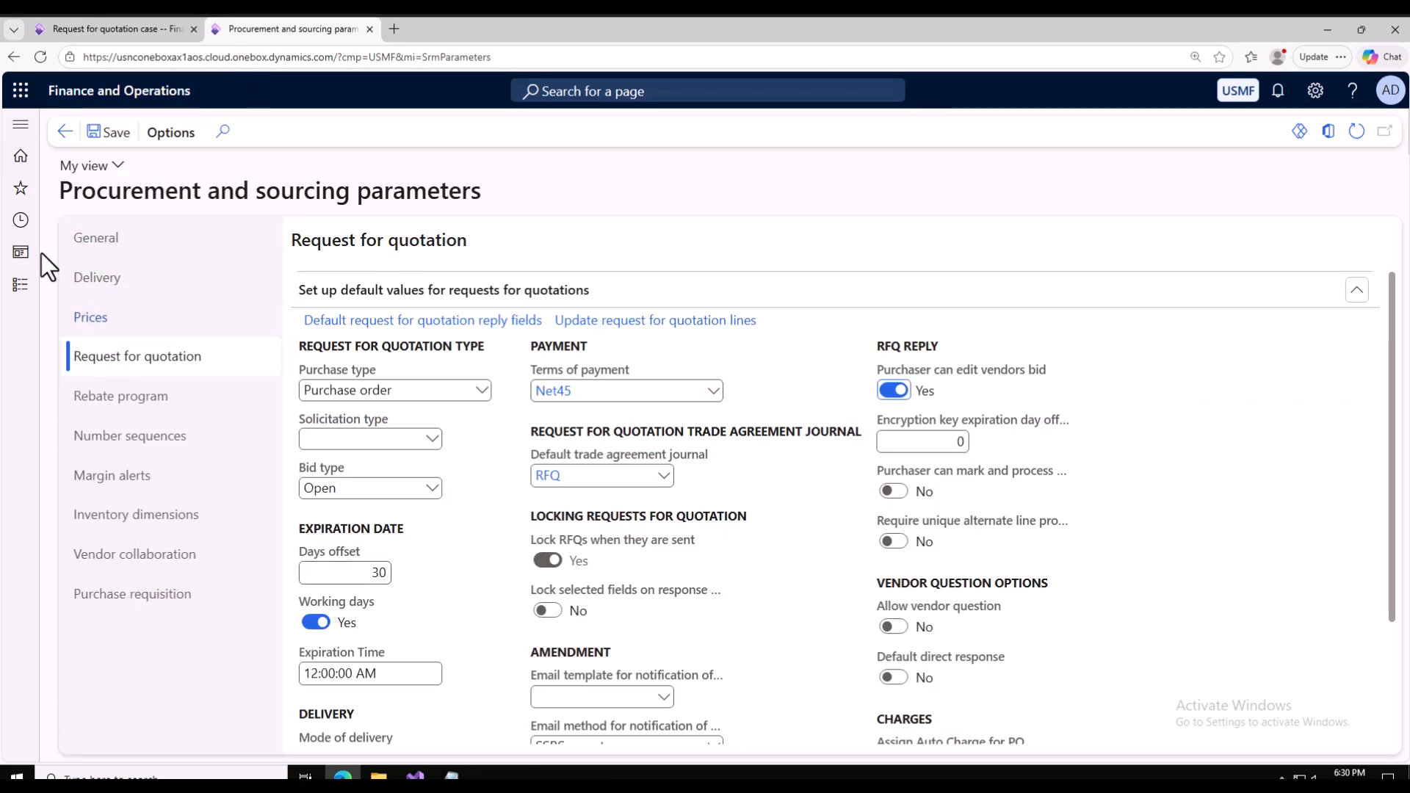
{"action": "left_click", "coordinate": [22, 221]}
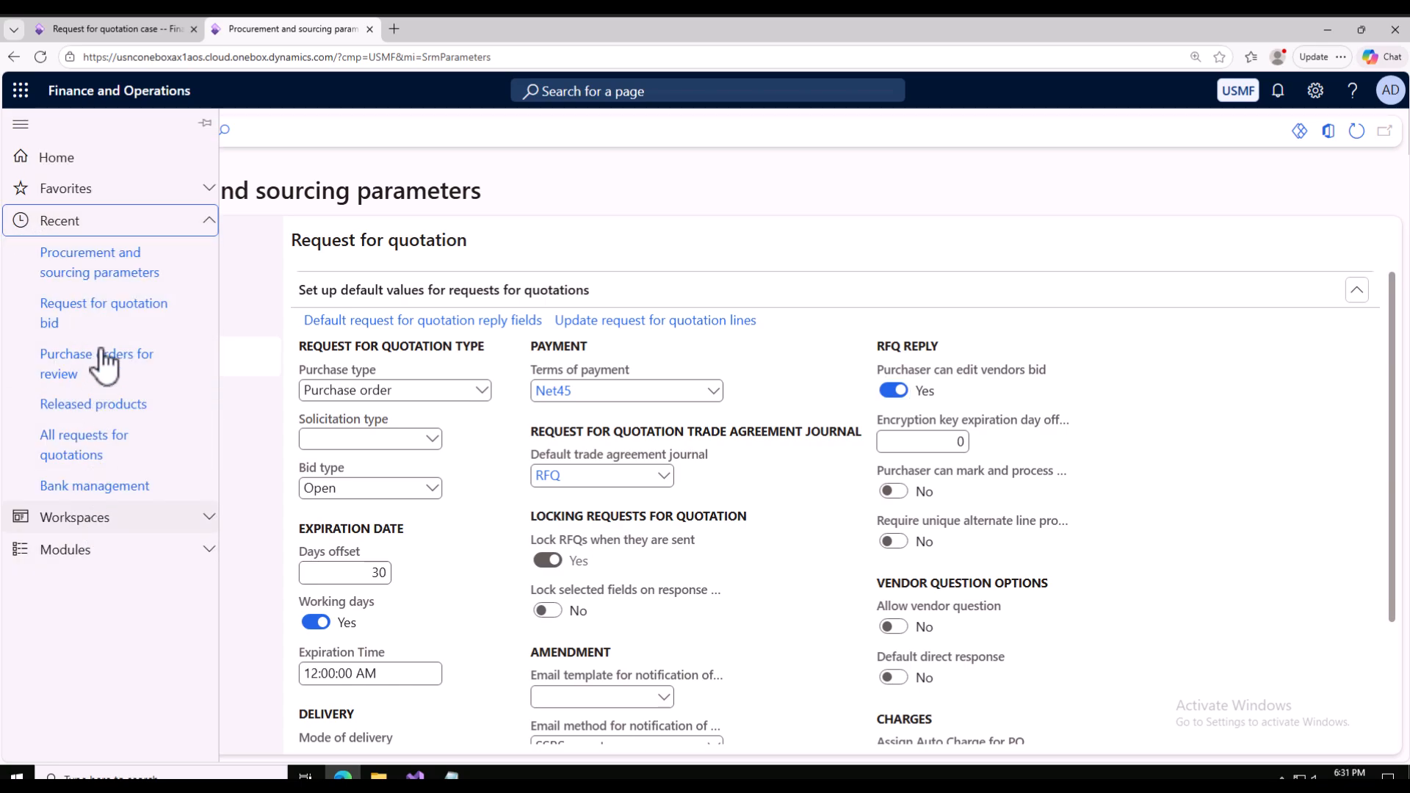
{"action": "left_click", "coordinate": [87, 550]}
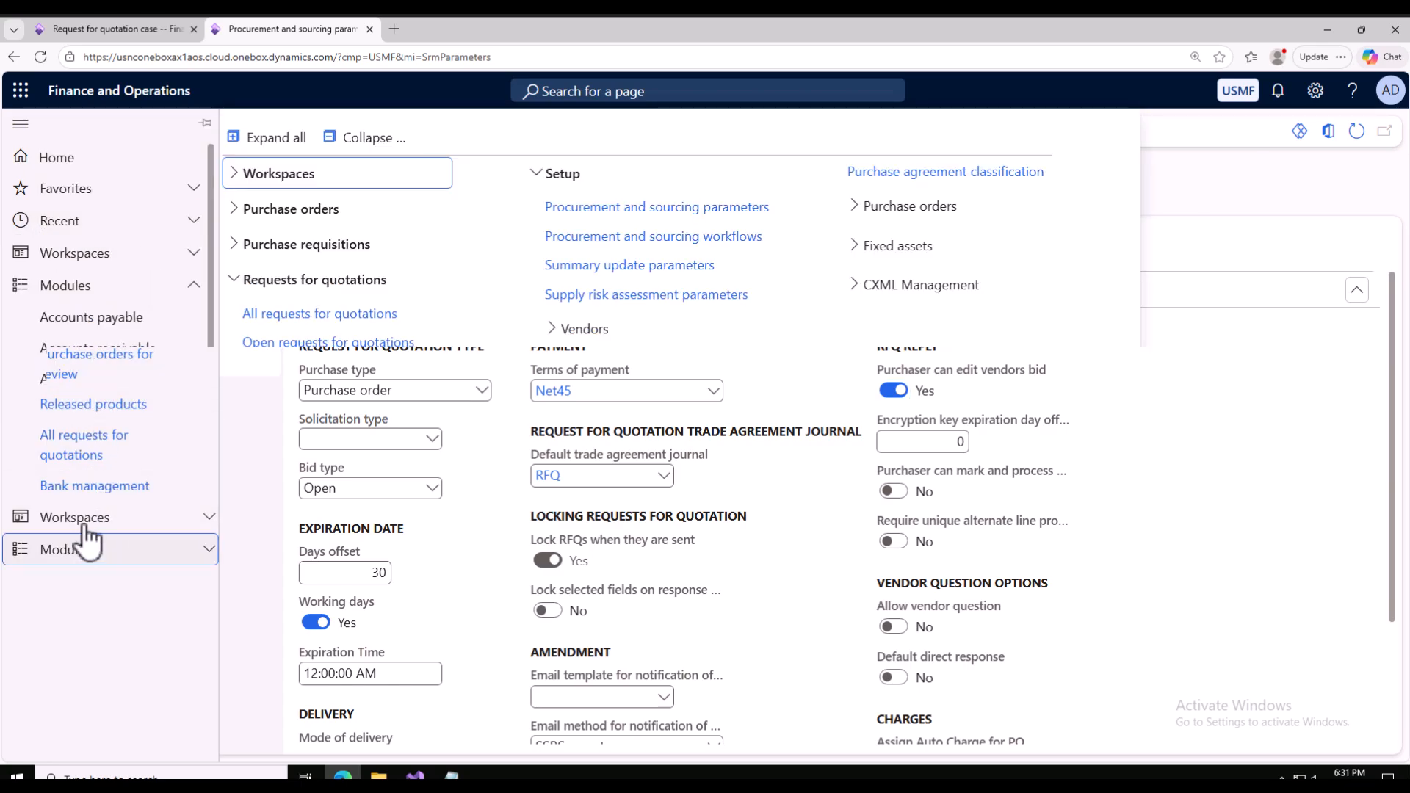
{"action": "left_click", "coordinate": [247, 211]}
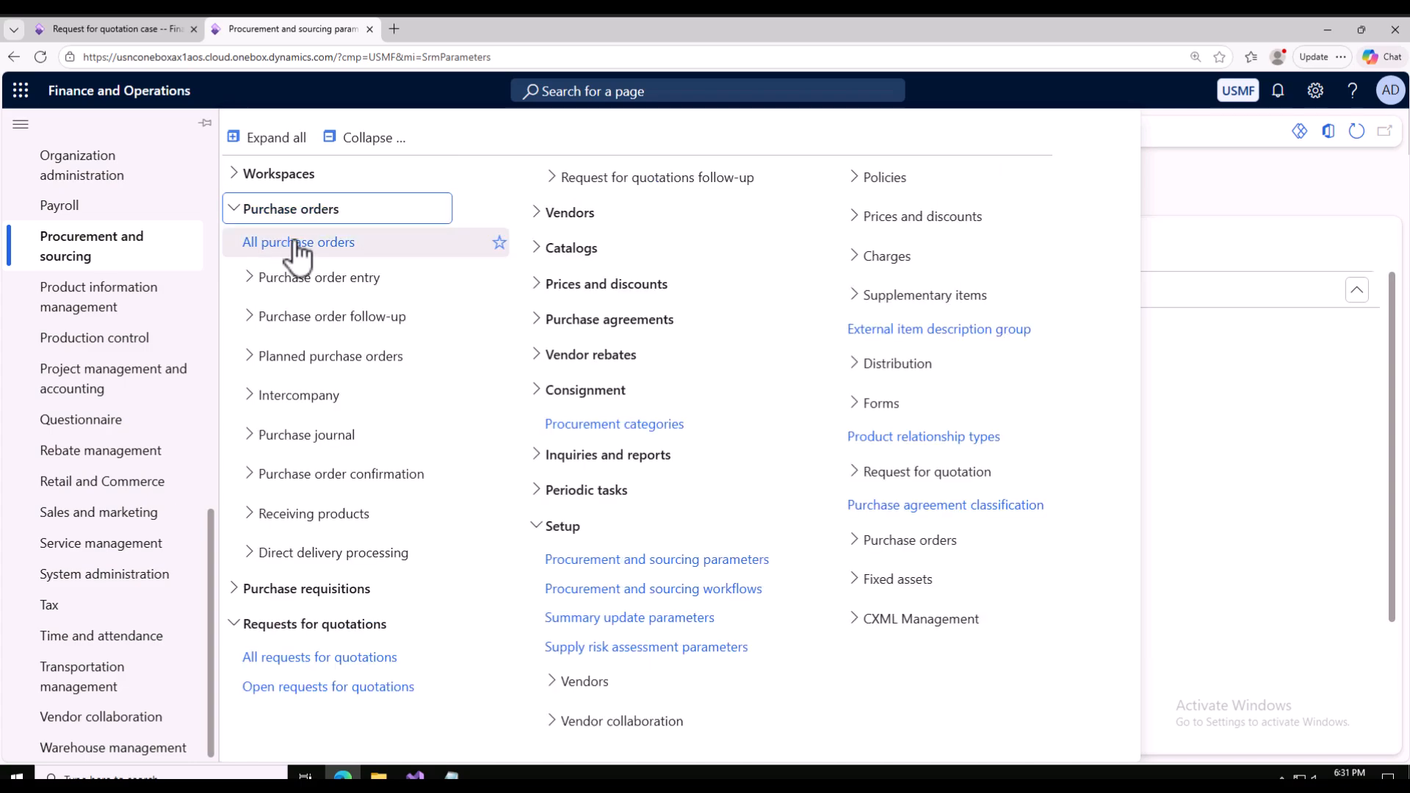
{"action": "left_click", "coordinate": [302, 243]}
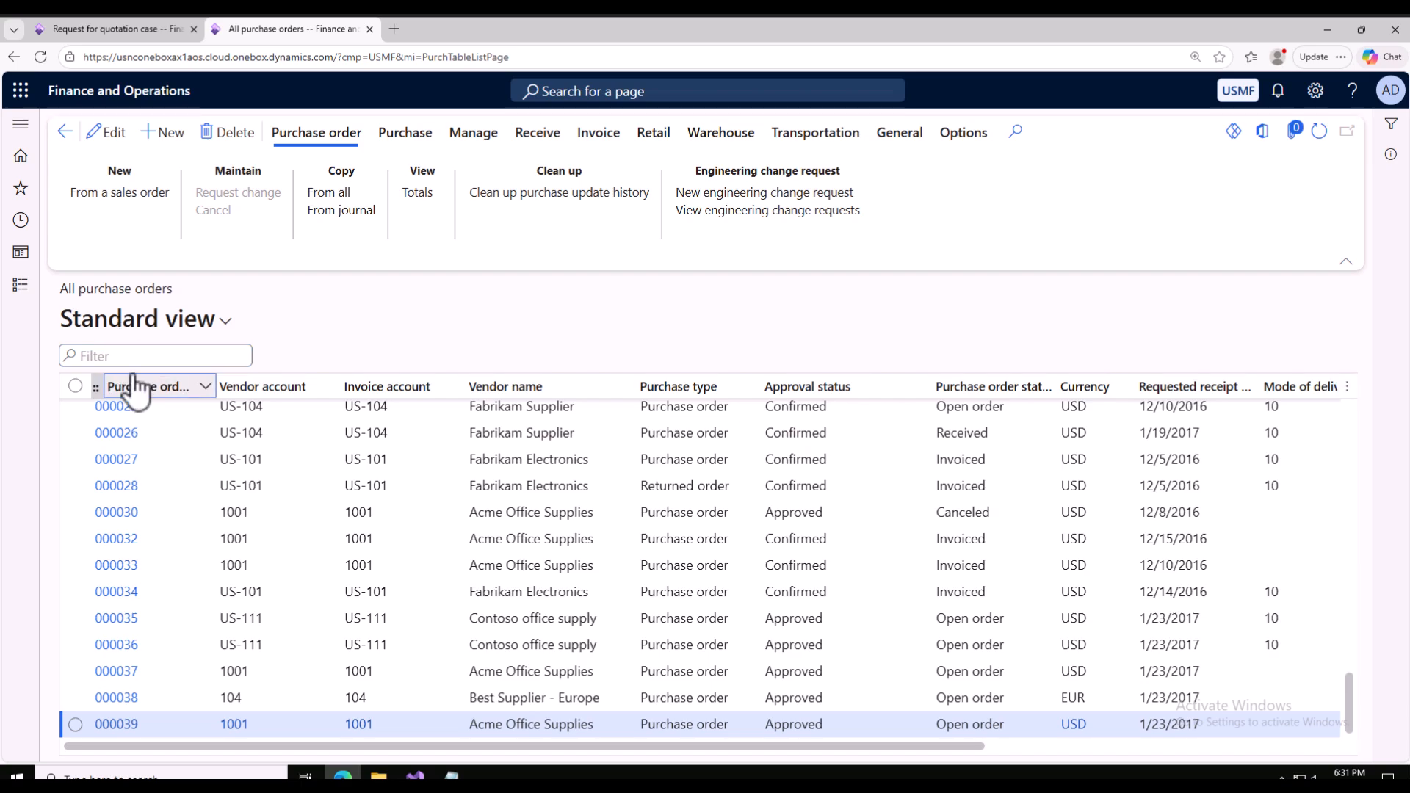
Filter the purchase orders by the copied number, open the matching order and review its line quantity, unit price and net amount.
{"action": "left_click", "coordinate": [139, 384]}
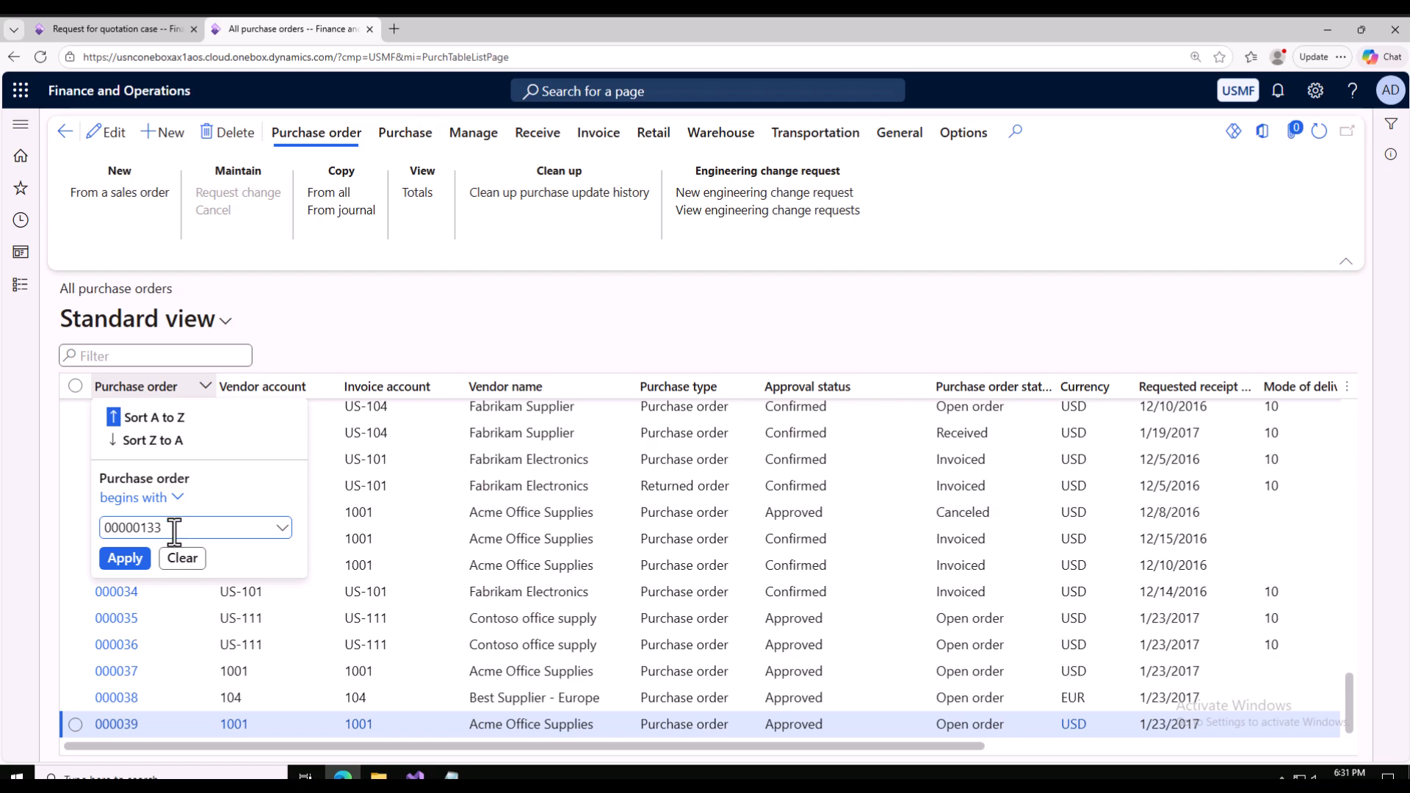
{"action": "left_click", "coordinate": [123, 560]}
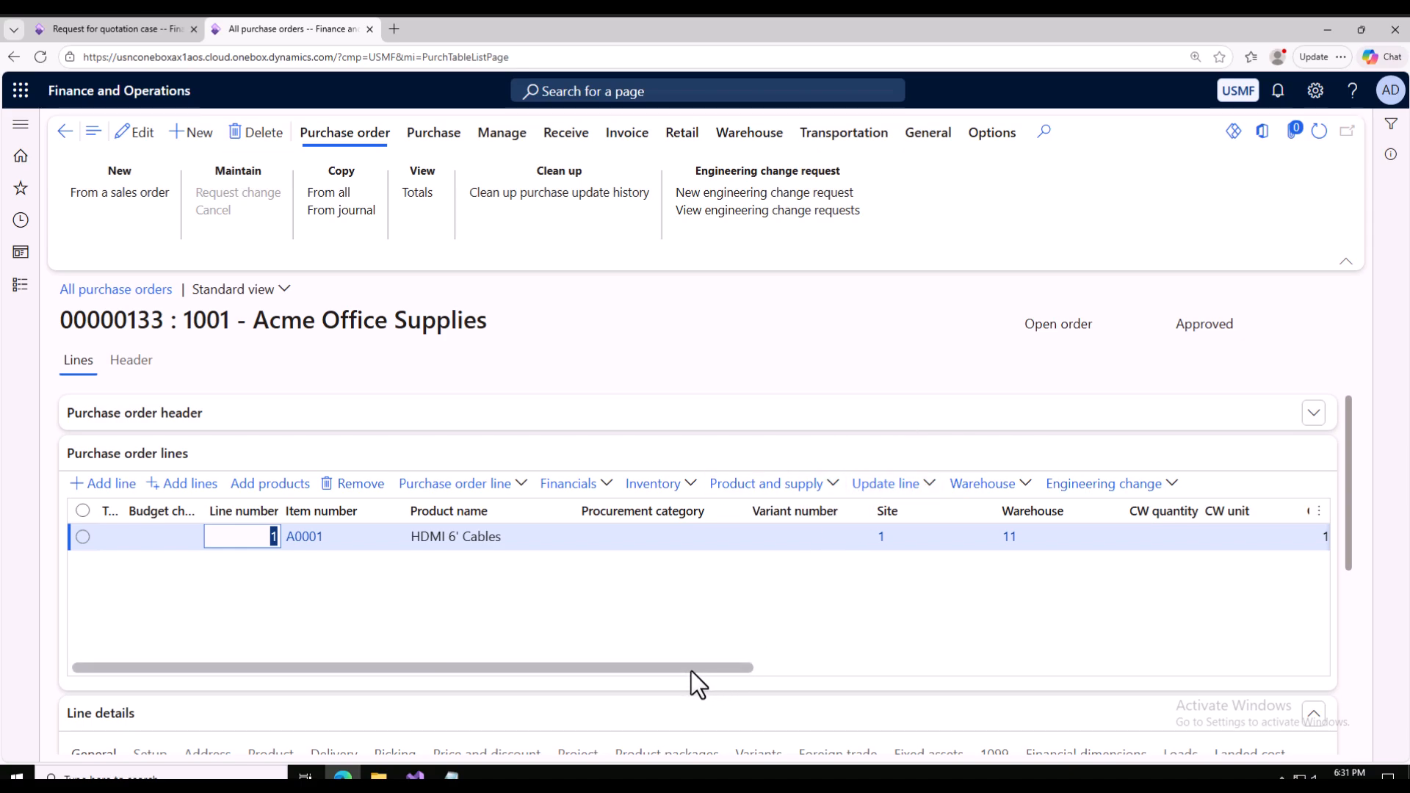
{"action": "left_click_drag", "start_coordinate": [651, 668], "coordinate": [875, 676]}
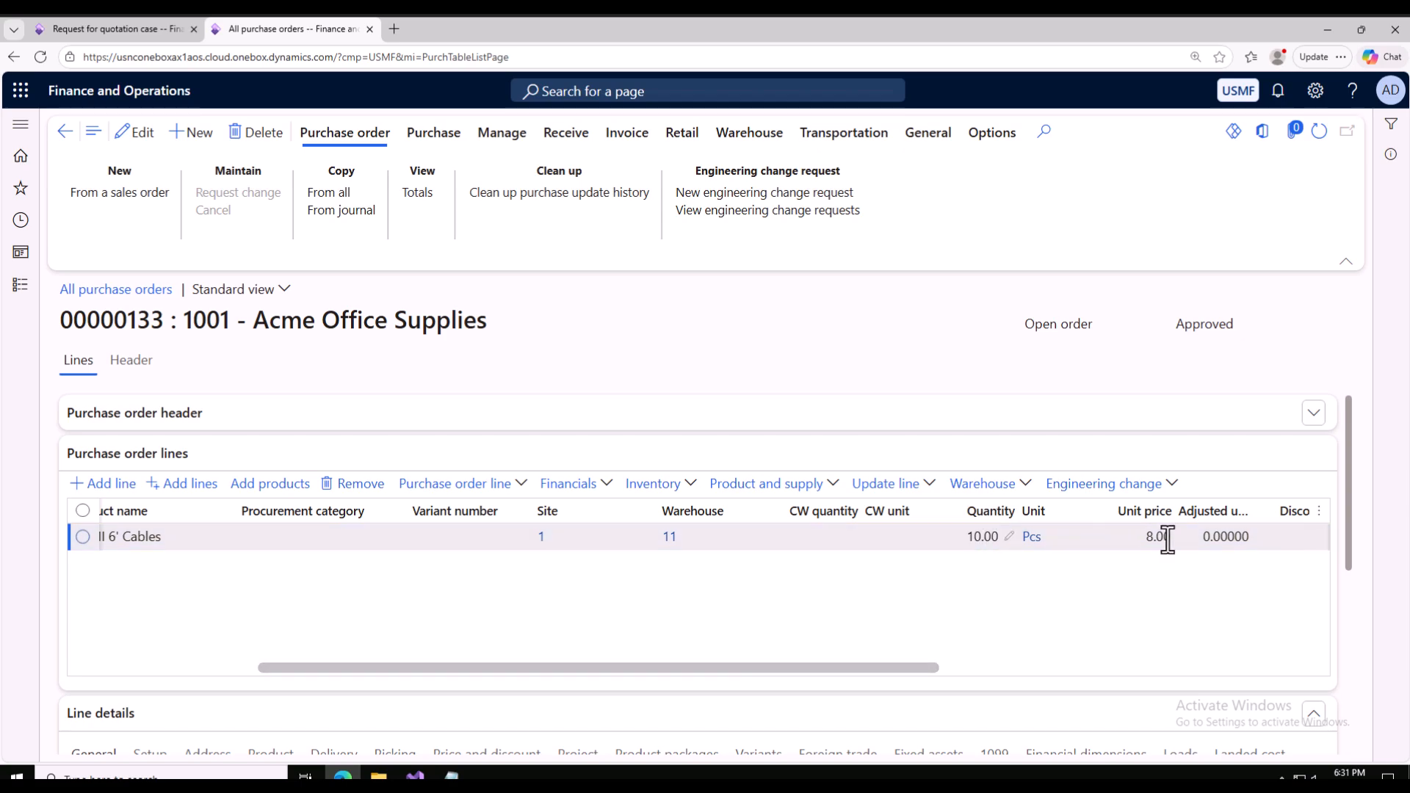
{"action": "left_click_drag", "start_coordinate": [950, 667], "coordinate": [1301, 661]}
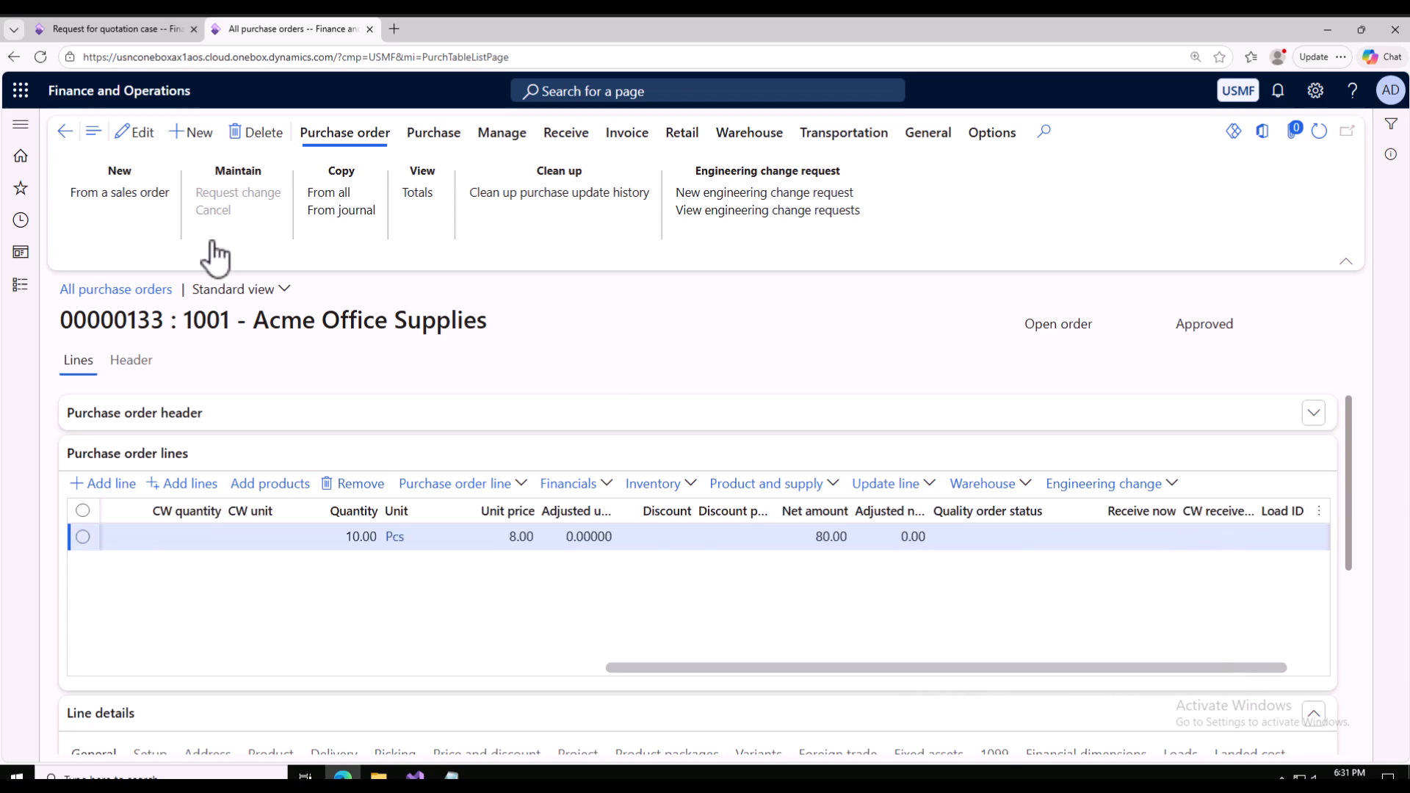
Switch to Notepad and bring up the HDMI cable and vendor notes.
{"action": "left_click", "coordinate": [453, 775]}
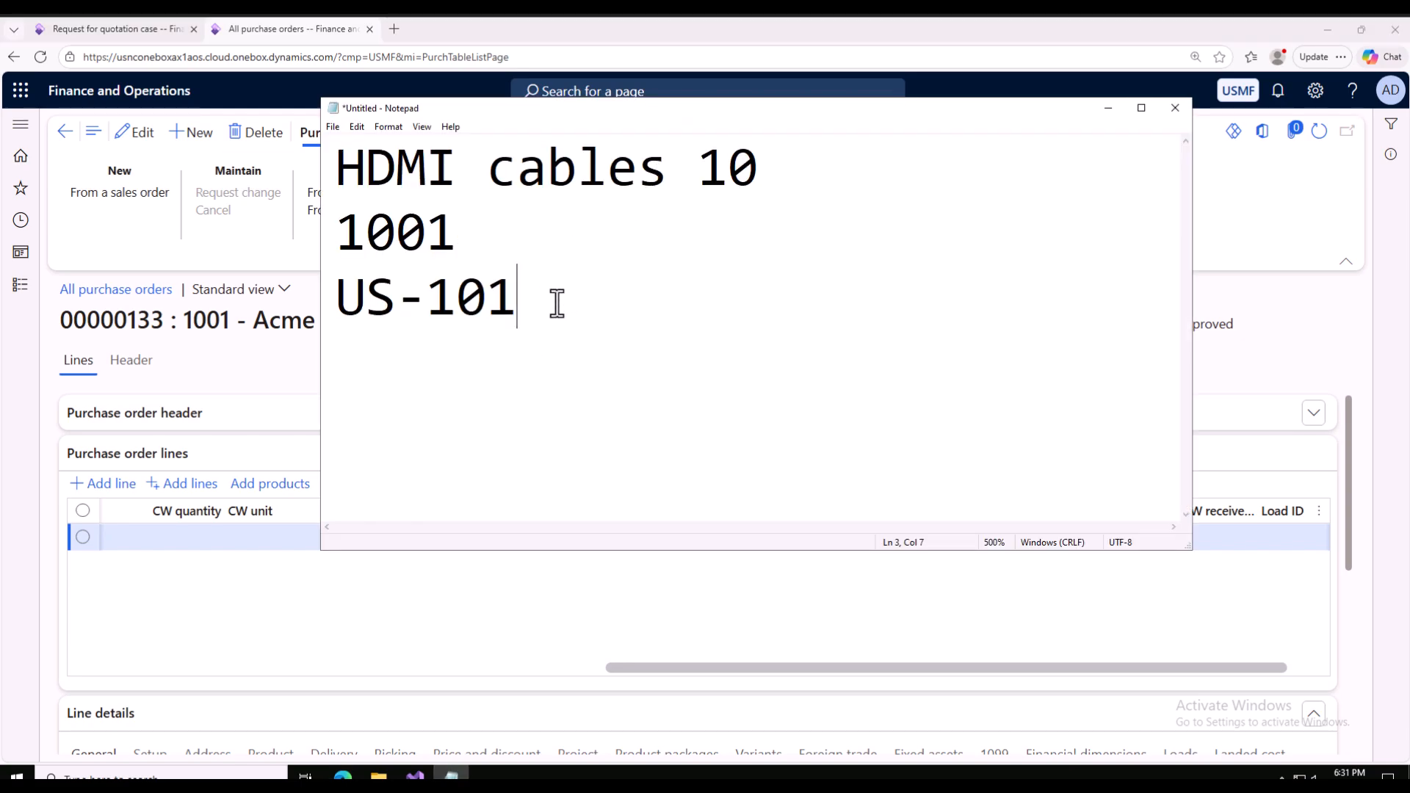